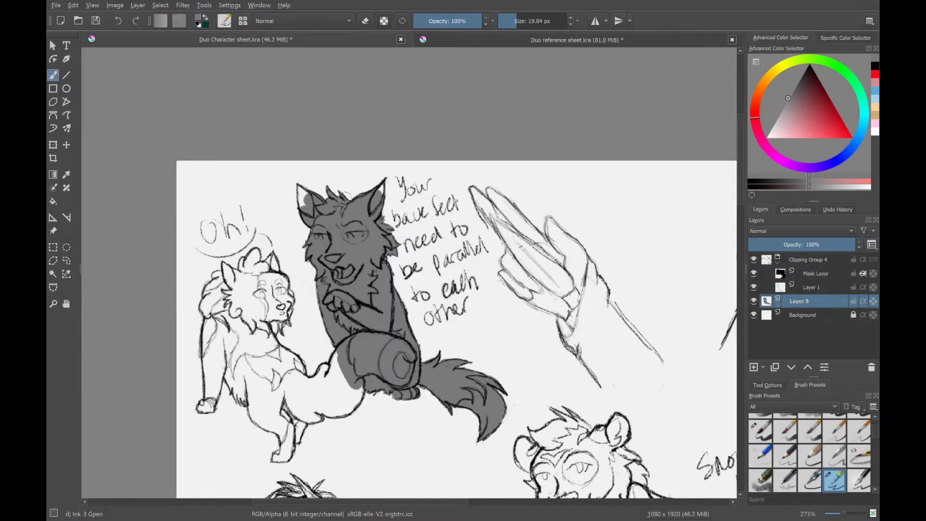
# Step: Paint the grey wolf's hair, eye patch, chest, paws and tail tip and the reclining character's body white at brush size 10.37 px
pyautogui.scroll(2, 388, 370)
pyautogui.press('x')
pyautogui.press('[')
pyautogui.moveTo(322, 167); pyautogui.dragTo(330, 155)
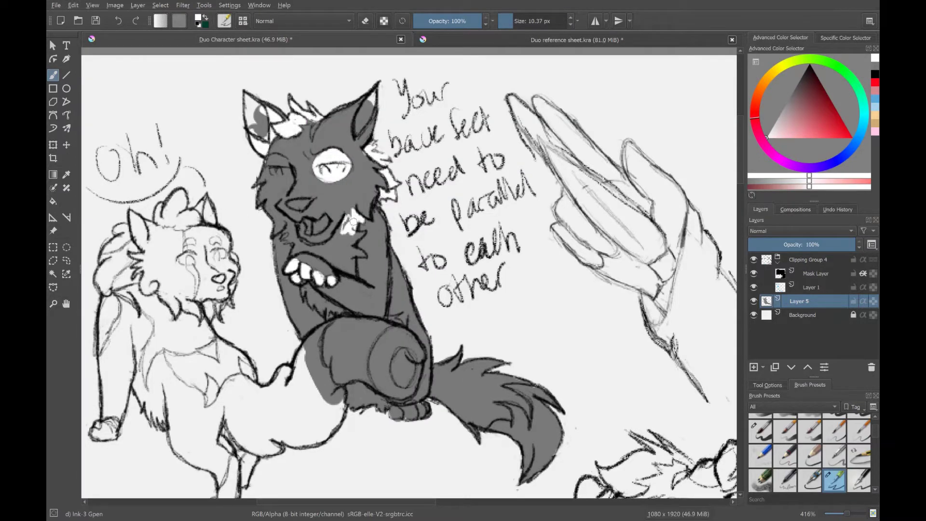
pyautogui.moveTo(354, 222); pyautogui.dragTo(359, 239)
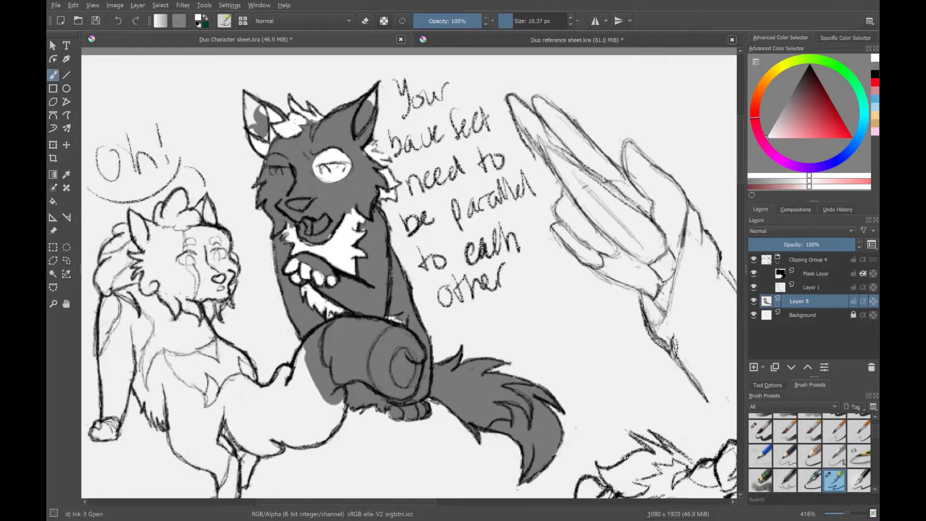
pyautogui.moveTo(528, 455)
pyautogui.mouseDown()
pyautogui.moveTo(551, 427)
pyautogui.moveTo(541, 402)
pyautogui.mouseUp()
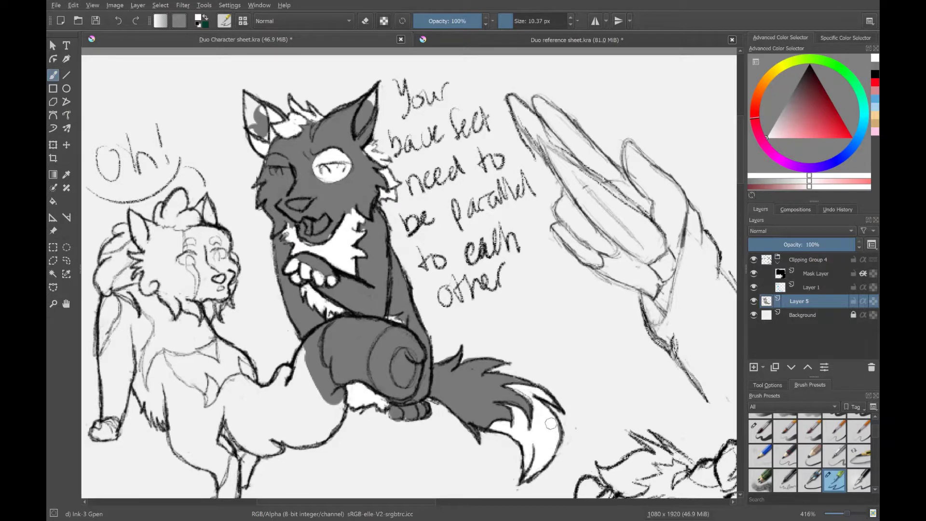
pyautogui.hscroll(-5, 551, 423)
pyautogui.moveTo(270, 226)
pyautogui.mouseDown()
pyautogui.moveTo(299, 289)
pyautogui.moveTo(328, 270)
pyautogui.moveTo(251, 376)
pyautogui.moveTo(386, 438)
pyautogui.moveTo(338, 454)
pyautogui.moveTo(442, 366)
pyautogui.moveTo(425, 417)
pyautogui.mouseUp()
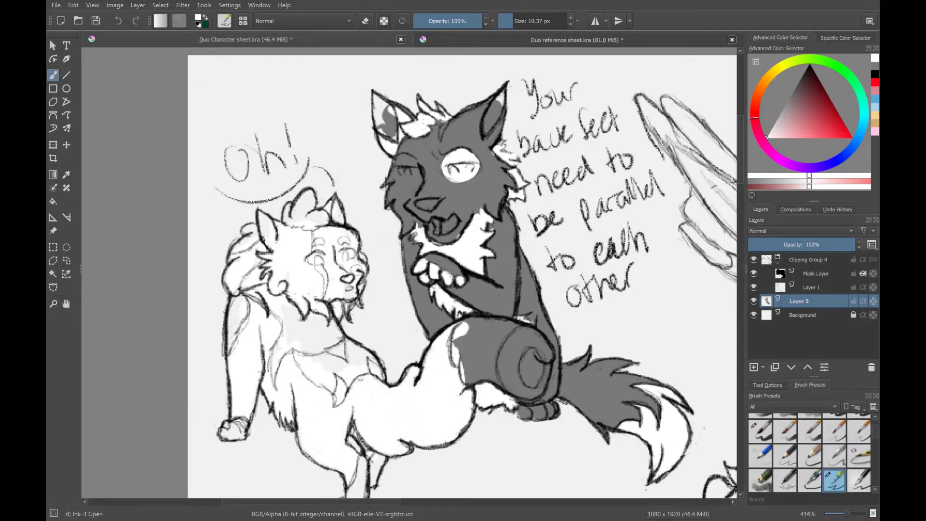
# Step: Paint the grey wolf's inner ears, forehead scar and tongue light pink
pyautogui.hscroll(3, 365, 243)
pyautogui.moveTo(409, 96); pyautogui.dragTo(415, 127)
pyautogui.moveTo(295, 104); pyautogui.dragTo(304, 119)
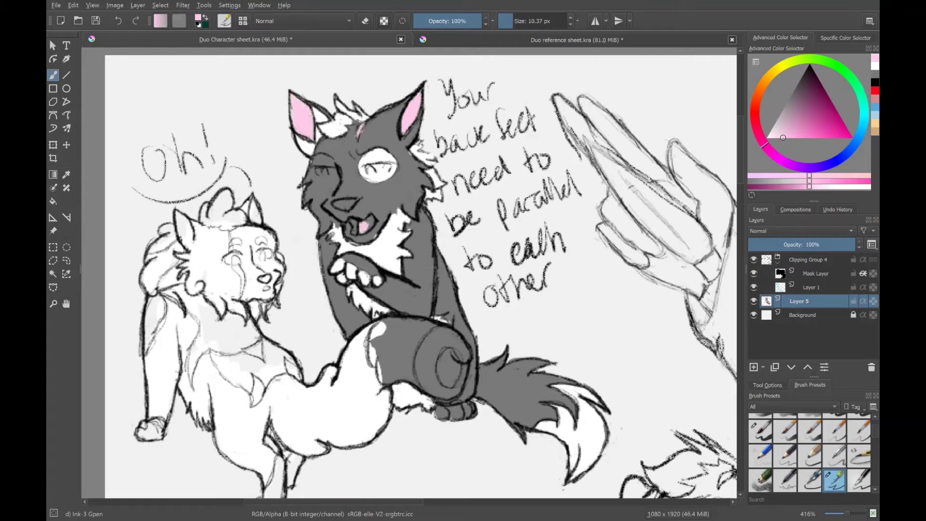
pyautogui.moveTo(367, 221); pyautogui.dragTo(372, 228)
# Step: Paint the wolf's eye inside the white patch blue at brush size 8.37 px
pyautogui.click(860, 134)
pyautogui.click(816, 127)
pyautogui.press('[')
pyautogui.scroll(2, 434, 178)
pyautogui.moveTo(415, 180); pyautogui.dragTo(446, 169)
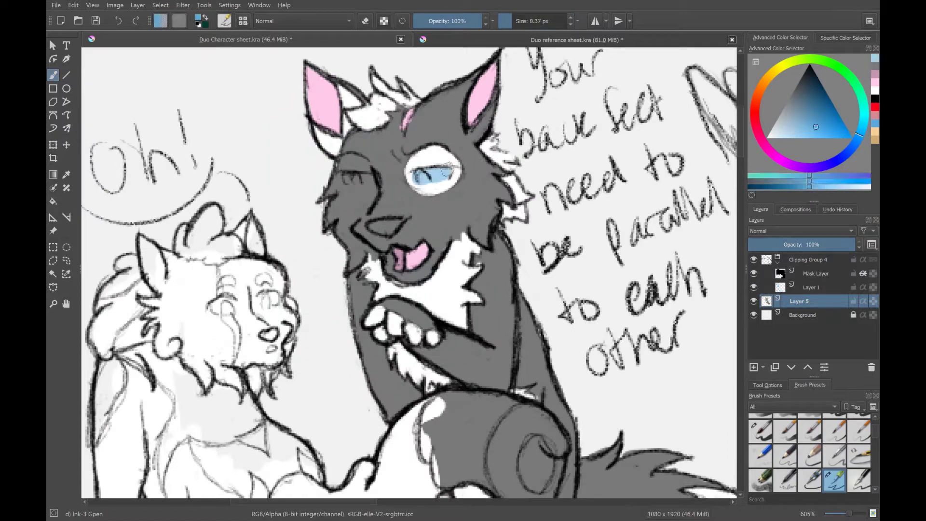
# Step: Paint the wolf's other eye red and its nose black
pyautogui.click(755, 117)
pyautogui.moveTo(350, 176); pyautogui.dragTo(361, 179)
pyautogui.click(809, 63)
pyautogui.moveTo(372, 221); pyautogui.dragTo(390, 227)
# Step: Paint the reclining character's hair tuft and the back section of its hair dark brown
pyautogui.scroll(-3, 434, 241)
pyautogui.hscroll(-3, 434, 241)
pyautogui.scroll(2, 434, 241)
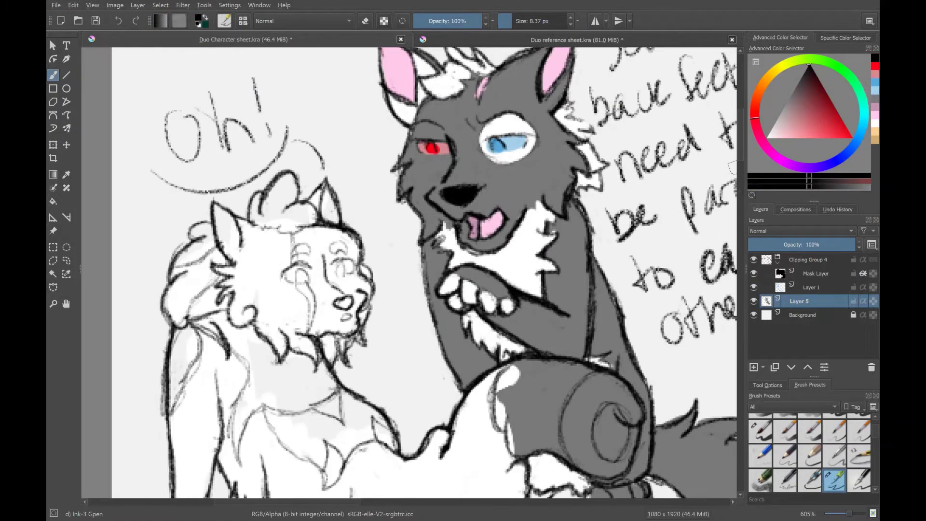
pyautogui.click(761, 85)
pyautogui.click(810, 81)
pyautogui.moveTo(289, 179); pyautogui.dragTo(258, 217)
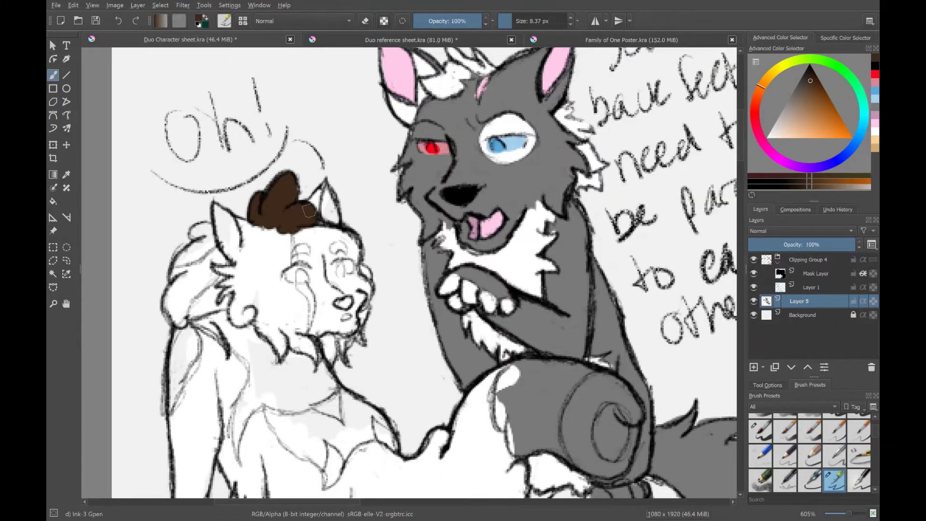
pyautogui.scroll(-3, 309, 210)
pyautogui.moveTo(205, 187); pyautogui.dragTo(210, 178)
pyautogui.moveTo(174, 202); pyautogui.dragTo(193, 241)
# Step: Paint the reclining character's pointed chest markings and supporting hand dark brown
pyautogui.moveTo(318, 318); pyautogui.dragTo(396, 372)
pyautogui.moveTo(328, 371); pyautogui.dragTo(338, 410)
pyautogui.moveTo(159, 434); pyautogui.dragTo(193, 458)
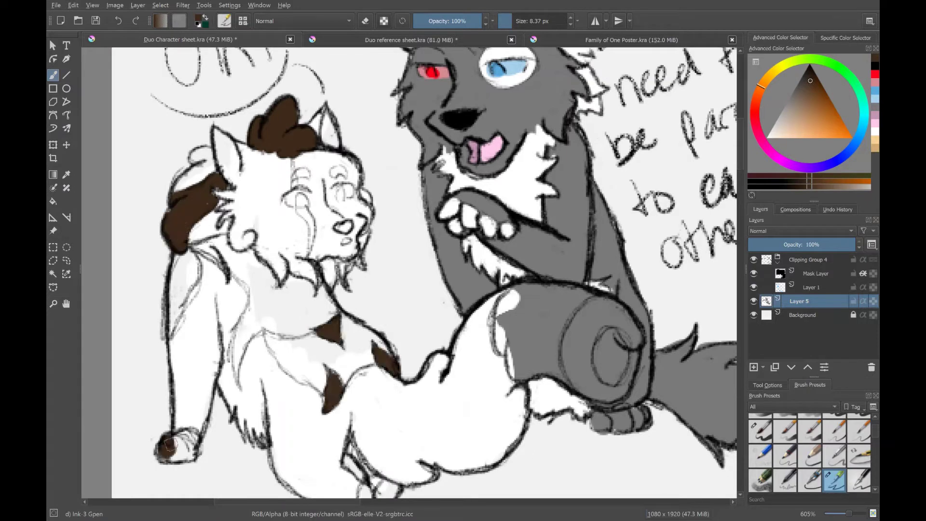
# Step: Paint the reclining character's thigh band, the inner ring spot and both lower legs dark brown
pyautogui.scroll(-5, 434, 289)
pyautogui.moveTo(598, 217); pyautogui.dragTo(622, 256)
pyautogui.moveTo(511, 250)
pyautogui.mouseDown()
pyautogui.moveTo(510, 183)
pyautogui.moveTo(555, 203)
pyautogui.moveTo(567, 186)
pyautogui.mouseUp()
pyautogui.moveTo(365, 369); pyautogui.dragTo(365, 417)
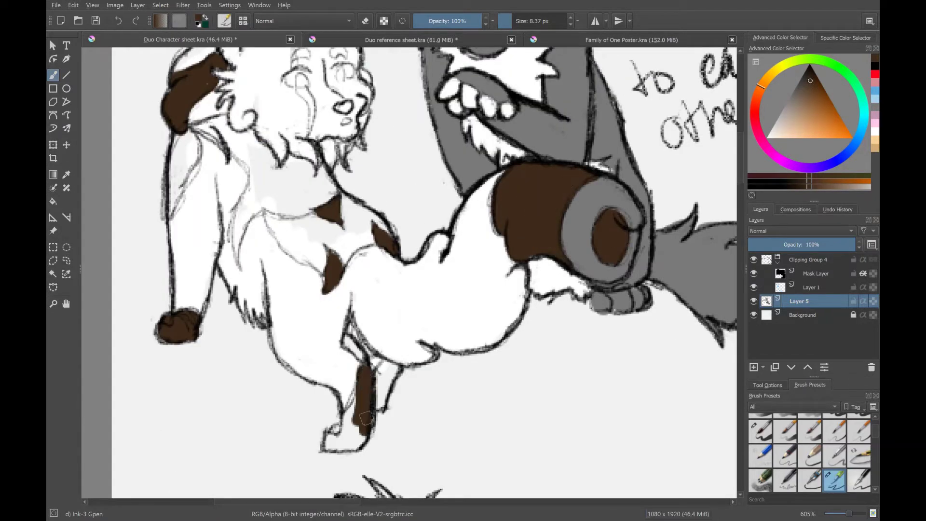
pyautogui.moveTo(381, 367); pyautogui.dragTo(386, 396)
# Step: Paint the scar running over the reclining character's eye and cheek light pink
pyautogui.scroll(3, 386, 290)
pyautogui.keyDown('ctrl'); pyautogui.click(288, 196); pyautogui.keyUp('ctrl')
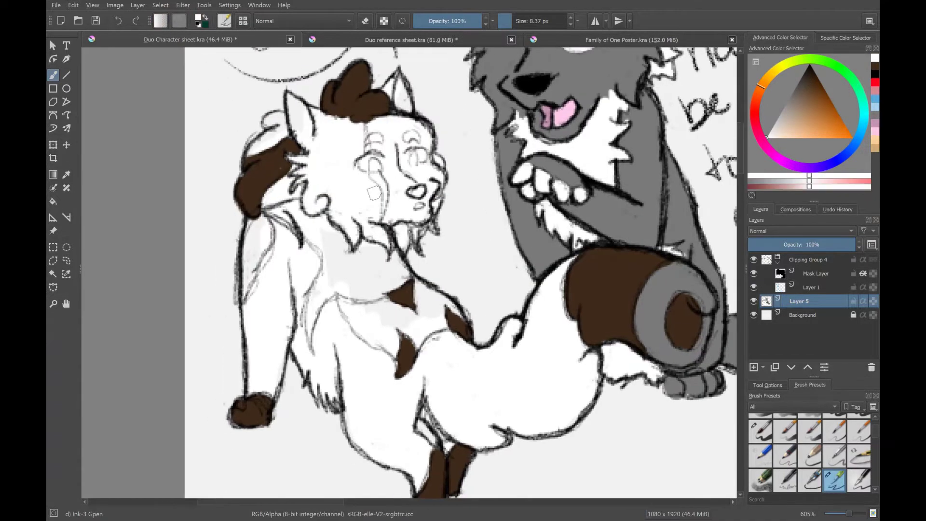
pyautogui.moveTo(374, 193); pyautogui.dragTo(372, 140)
# Step: Paint orange patches on the reclining character's chest, shoulder, hip ring and back hair
pyautogui.moveTo(342, 302)
pyautogui.mouseDown()
pyautogui.moveTo(366, 333)
pyautogui.moveTo(393, 298)
pyautogui.mouseUp()
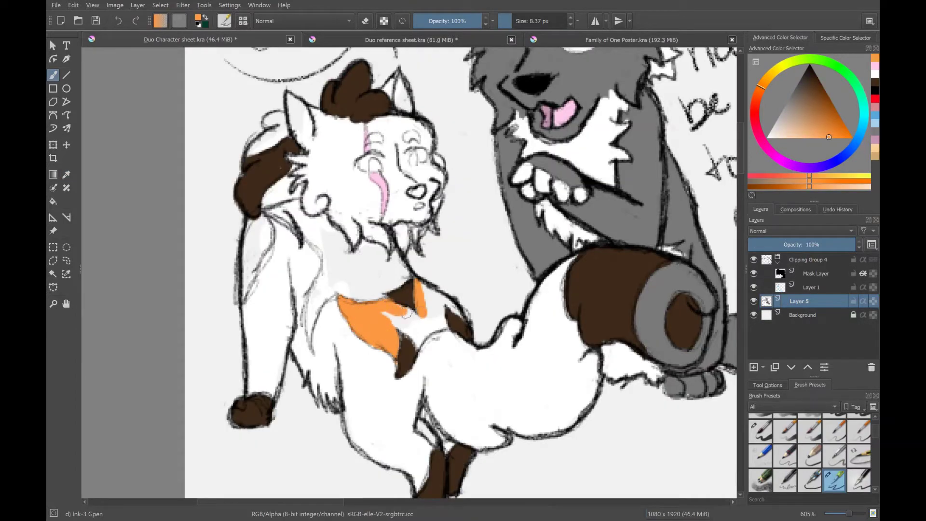
pyautogui.moveTo(253, 219); pyautogui.dragTo(249, 294)
pyautogui.scroll(-3, 410, 270)
pyautogui.moveTo(487, 270); pyautogui.dragTo(530, 362)
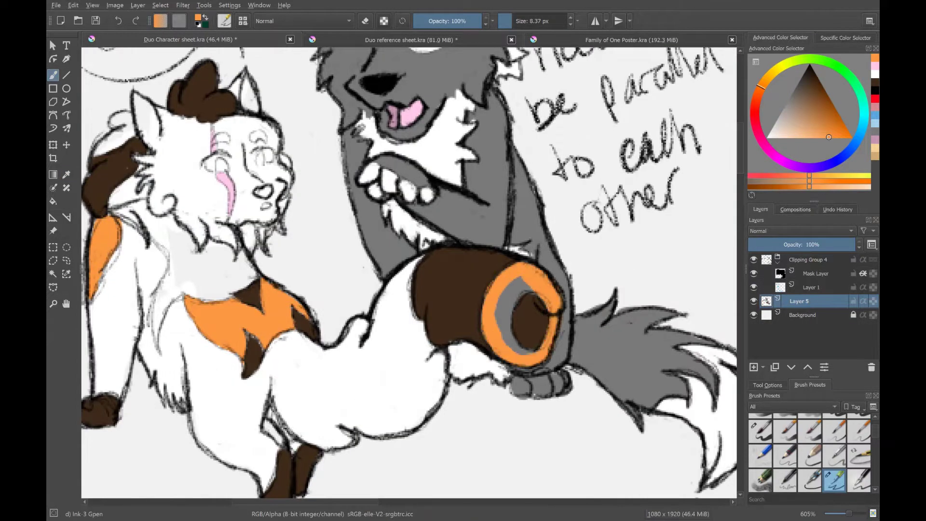
pyautogui.moveTo(525, 267); pyautogui.dragTo(555, 362)
pyautogui.scroll(3, 410, 270)
pyautogui.moveTo(338, 111); pyautogui.dragTo(311, 152)
# Step: Paint the reclining character's eyebrows dark brown and its eyes light blue, sampling the blue from the Family of One Poster document
pyautogui.keyDown('ctrl'); pyautogui.click(437, 197); pyautogui.keyUp('ctrl')
pyautogui.scroll(2, 509, 272)
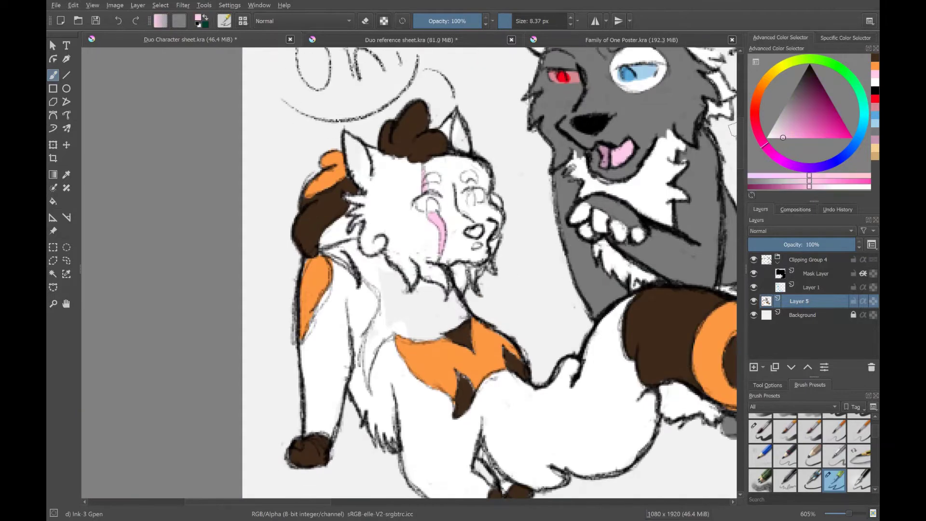
pyautogui.keyDown('ctrl'); pyautogui.click(627, 72); pyautogui.keyUp('ctrl')
pyautogui.moveTo(430, 178); pyautogui.dragTo(470, 174)
pyautogui.hotkey('ctrl', 'Tab')
pyautogui.hotkey('ctrl', 'shift', 'Tab')
pyautogui.hscroll(2, 463, 270)
pyautogui.moveTo(372, 203); pyautogui.dragTo(391, 203)
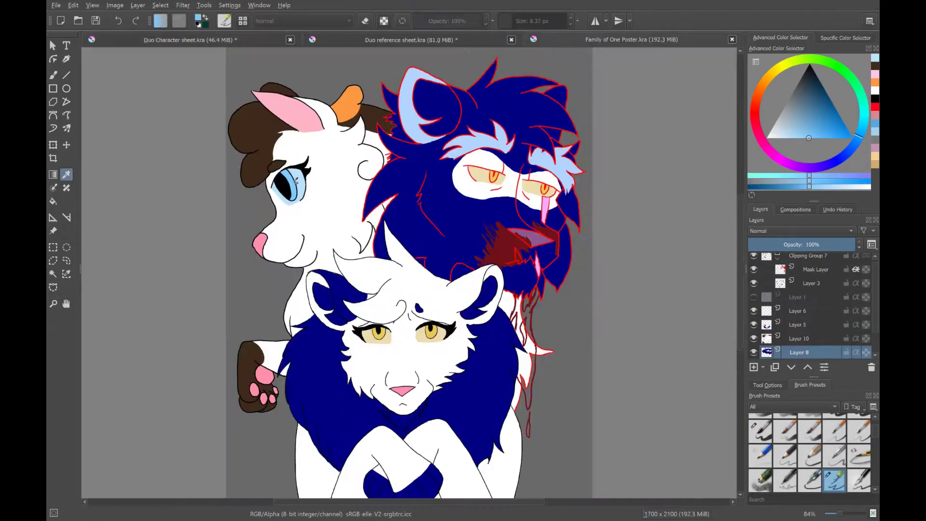
# Step: Consult the Family of One Poster document for colours and paint the reclining character's nose pink
pyautogui.hotkey('ctrl', 'Tab')
pyautogui.hotkey('ctrl', 'shift', 'Tab')
pyautogui.keyDown('ctrl'); pyautogui.click(309, 159); pyautogui.keyUp('ctrl')
pyautogui.moveTo(418, 231); pyautogui.dragTo(432, 237)
# Step: Paint the reclining character's neck and upper chest fur medium brown
pyautogui.keyDown('ctrl'); pyautogui.click(367, 126); pyautogui.keyUp('ctrl')
pyautogui.moveTo(280, 244)
pyautogui.mouseDown()
pyautogui.moveTo(340, 299)
pyautogui.moveTo(423, 305)
pyautogui.moveTo(337, 333)
pyautogui.mouseUp()
pyautogui.keyDown('ctrl'); pyautogui.click(339, 348); pyautogui.keyUp('ctrl')
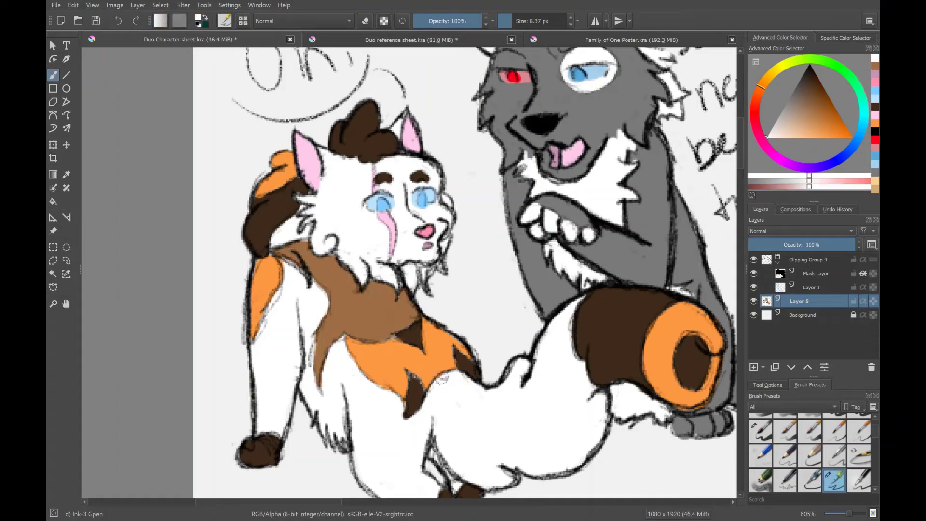
# Step: Paint the fingers and thumb of the hand study tan
pyautogui.scroll(-3, 442, 379)
pyautogui.click(804, 123)
pyautogui.moveTo(318, 203)
pyautogui.mouseDown()
pyautogui.moveTo(289, 164)
pyautogui.moveTo(251, 222)
pyautogui.moveTo(294, 260)
pyautogui.mouseUp()
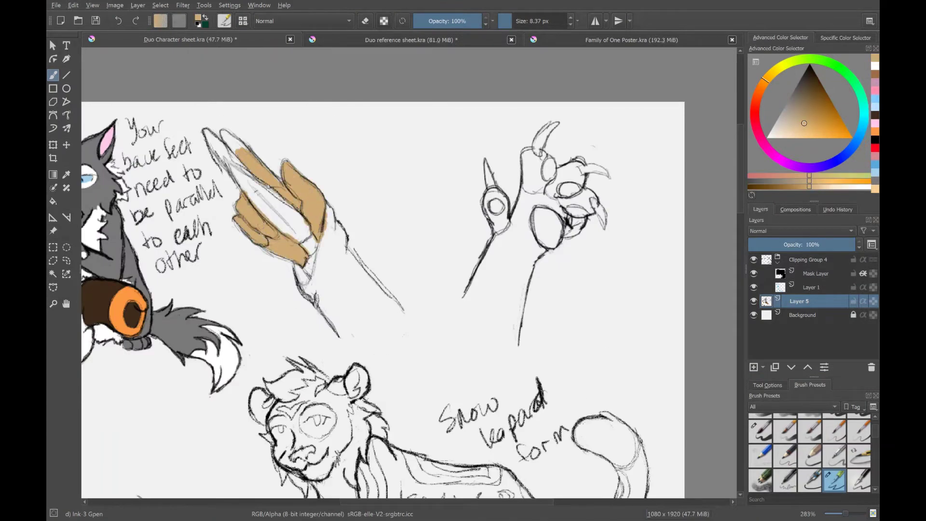
pyautogui.scroll(2, 386, 299)
pyautogui.moveTo(250, 227); pyautogui.dragTo(221, 184)
# Step: Paint the forearm and palm of the clawed paw study dark grey
pyautogui.click(788, 98)
pyautogui.moveTo(523, 241)
pyautogui.mouseDown()
pyautogui.moveTo(482, 333)
pyautogui.moveTo(516, 390)
pyautogui.moveTo(530, 241)
pyautogui.moveTo(562, 229)
pyautogui.mouseUp()
pyautogui.press('e')
pyautogui.hscroll(-1, 626, 241)
# Step: Paint the held knife with a light grey blade and dark brown handle, and fill the forearm sleeve with beige
pyautogui.click(777, 119)
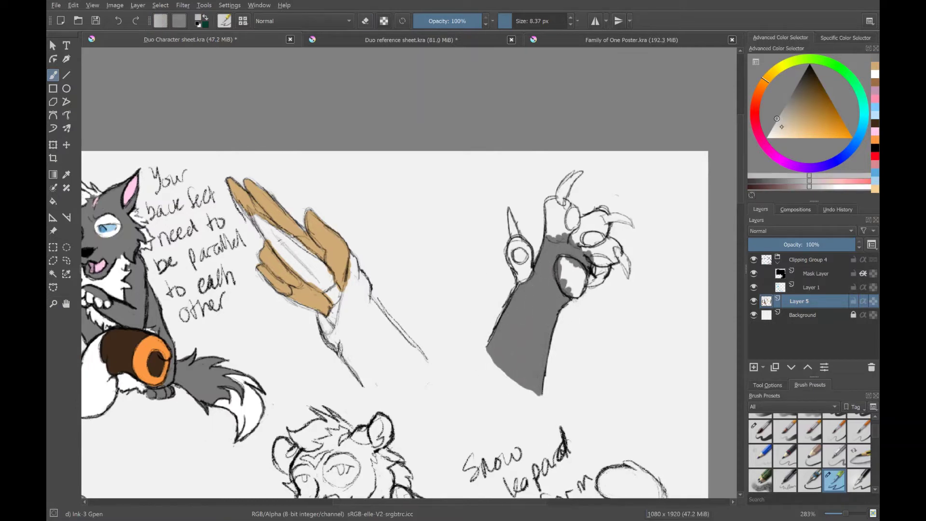
pyautogui.keyDown('ctrl'); pyautogui.click(288, 239); pyautogui.keyUp('ctrl')
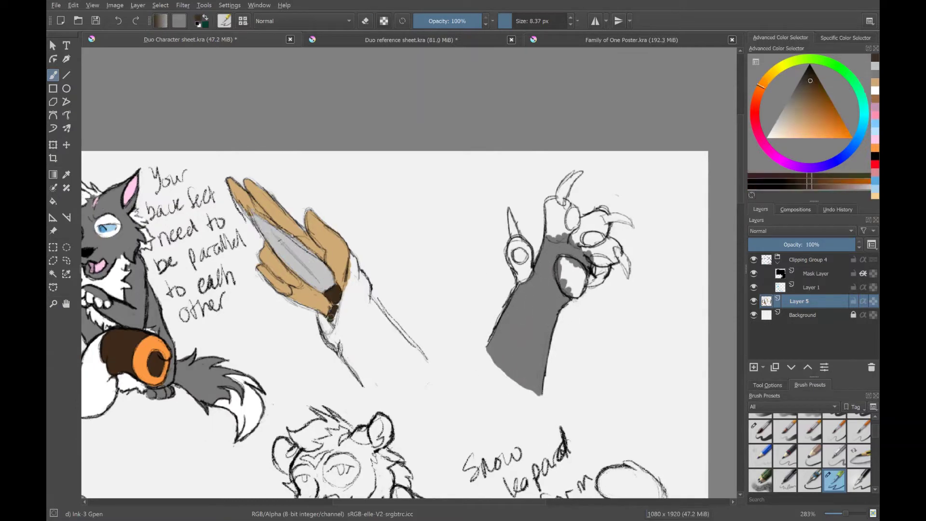
pyautogui.keyDown('ctrl'); pyautogui.click(334, 311); pyautogui.keyUp('ctrl')
pyautogui.moveTo(326, 316)
pyautogui.mouseDown()
pyautogui.moveTo(365, 382)
pyautogui.moveTo(362, 316)
pyautogui.moveTo(391, 379)
pyautogui.mouseUp()
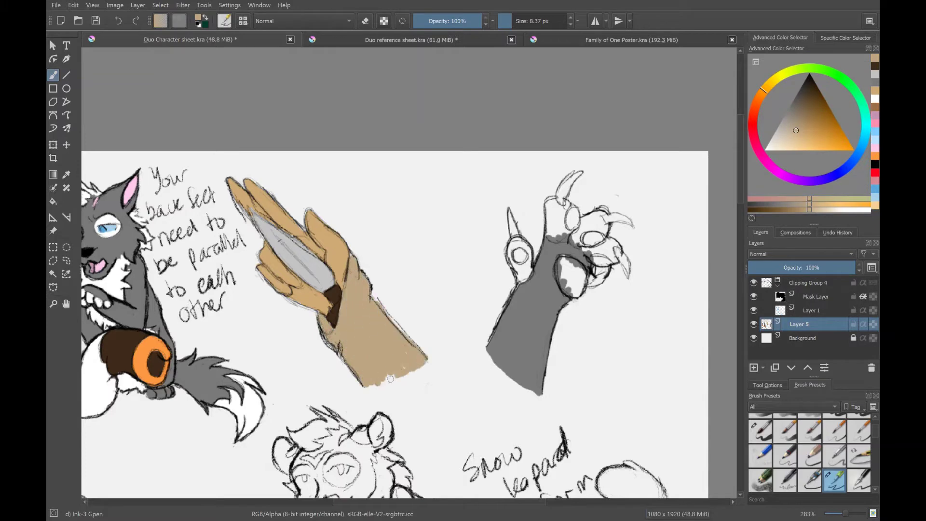
# Step: Paint the palm pad and the toe pads of the clawed paw light pink
pyautogui.scroll(3, 527, 442)
pyautogui.click(874, 123)
pyautogui.moveTo(419, 290); pyautogui.dragTo(434, 333)
pyautogui.moveTo(433, 203); pyautogui.dragTo(436, 222)
pyautogui.moveTo(345, 267); pyautogui.dragTo(350, 278)
pyautogui.moveTo(458, 241); pyautogui.dragTo(475, 246)
pyautogui.moveTo(470, 278); pyautogui.dragTo(486, 280)
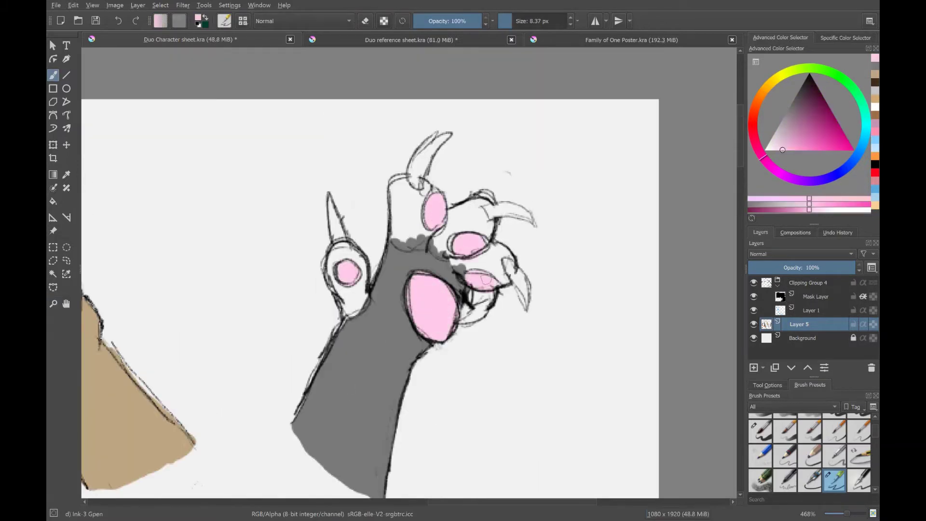
# Step: Paint the toes of the clawed paw white around the pink pads
pyautogui.keyDown('ctrl'); pyautogui.click(502, 270); pyautogui.keyUp('ctrl')
pyautogui.moveTo(337, 251)
pyautogui.mouseDown()
pyautogui.moveTo(364, 270)
pyautogui.moveTo(366, 308)
pyautogui.mouseUp()
pyautogui.moveTo(405, 188)
pyautogui.mouseDown()
pyautogui.moveTo(425, 249)
pyautogui.moveTo(415, 248)
pyautogui.mouseUp()
pyautogui.moveTo(434, 251); pyautogui.dragTo(453, 223)
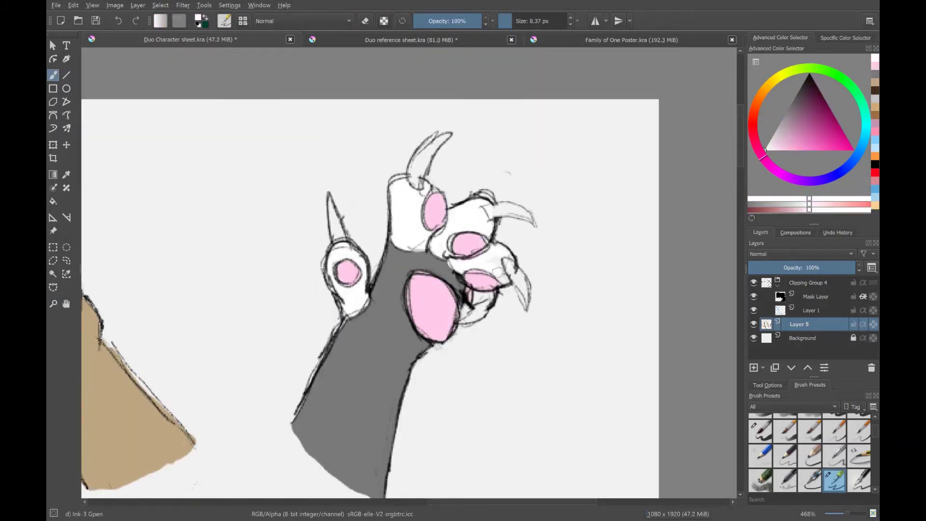
# Step: Paint the claws of the paw study pale cream
pyautogui.click(767, 84)
pyautogui.click(783, 150)
pyautogui.moveTo(330, 198); pyautogui.dragTo(340, 236)
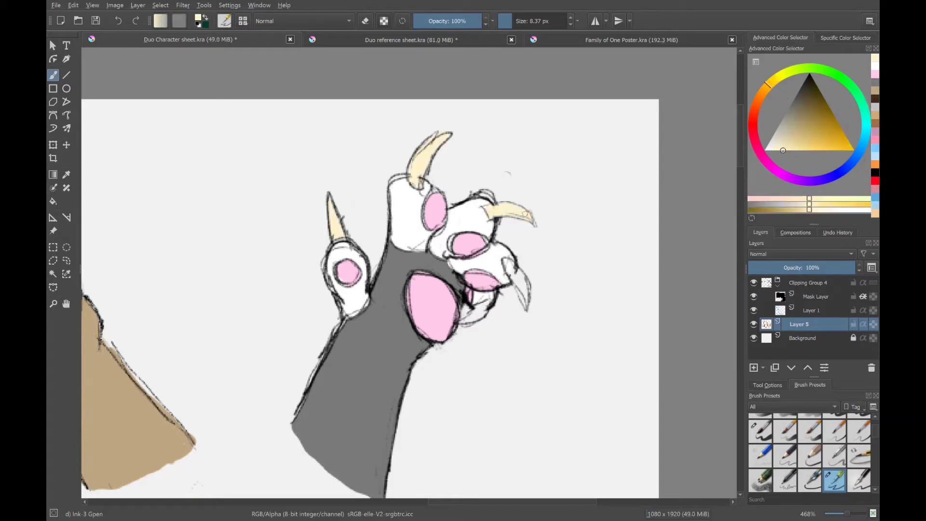
# Step: Paint the winged man's face and neck tan
pyautogui.scroll(-5, 434, 265)
pyautogui.scroll(3, 337, 193)
pyautogui.click(804, 135)
pyautogui.moveTo(324, 169); pyautogui.dragTo(367, 227)
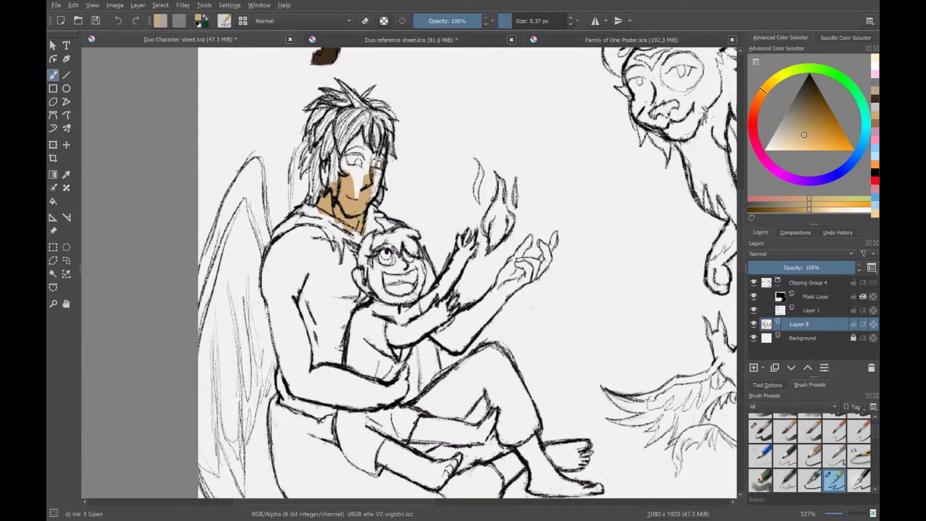
pyautogui.moveTo(333, 135); pyautogui.dragTo(381, 192)
# Step: Paint the winged man's shoulders, torso and arms tan
pyautogui.moveTo(295, 234)
pyautogui.mouseDown()
pyautogui.moveTo(272, 261)
pyautogui.moveTo(333, 251)
pyautogui.mouseUp()
pyautogui.moveTo(338, 241); pyautogui.dragTo(348, 357)
pyautogui.moveTo(294, 255); pyautogui.dragTo(338, 376)
pyautogui.moveTo(275, 236); pyautogui.dragTo(342, 324)
pyautogui.moveTo(270, 299); pyautogui.dragTo(299, 410)
pyautogui.moveTo(279, 308); pyautogui.dragTo(333, 415)
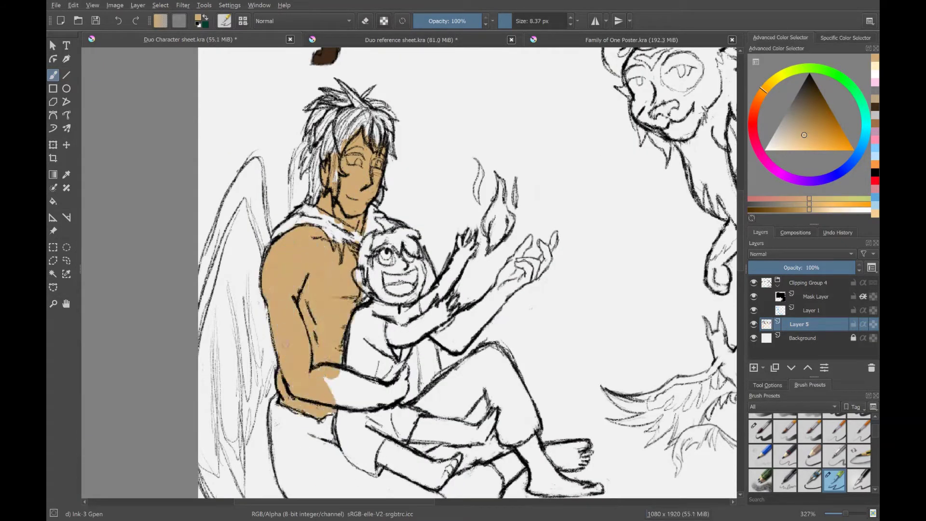
pyautogui.moveTo(328, 380); pyautogui.dragTo(371, 405)
pyautogui.moveTo(338, 371); pyautogui.dragTo(400, 400)
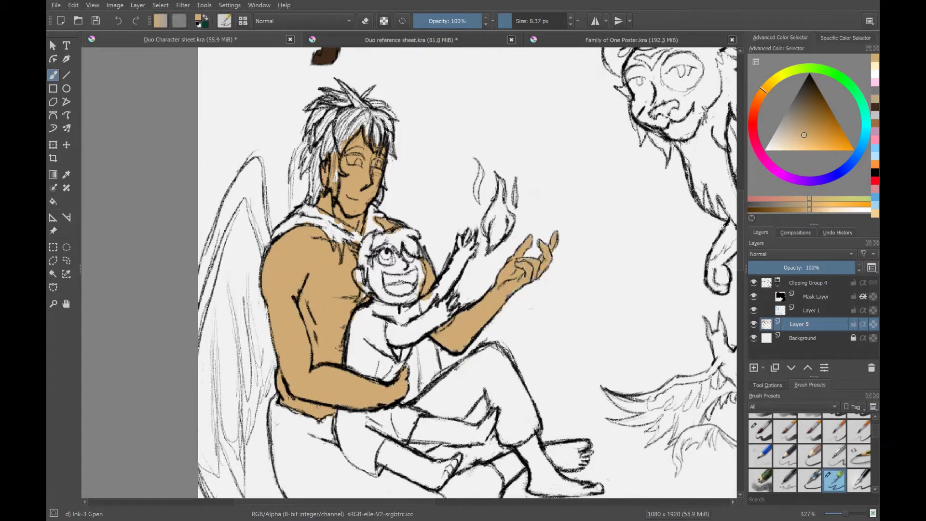
# Step: Paint the winged man's ankles and bare feet tan
pyautogui.scroll(-4, 468, 273)
pyautogui.moveTo(497, 318); pyautogui.dragTo(521, 337)
pyautogui.moveTo(535, 309); pyautogui.dragTo(588, 344)
pyautogui.scroll(-3, 468, 272)
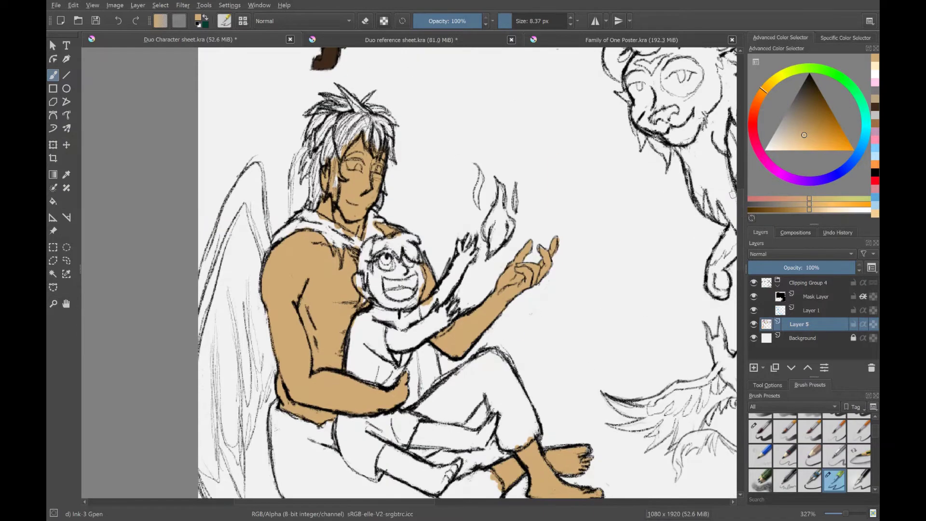
pyautogui.scroll(-3, 468, 273)
# Step: Paint one of the winged man's eyes blue and the other pink with a red iris
pyautogui.scroll(5, 393, 97)
pyautogui.press('b')
pyautogui.moveTo(475, 202); pyautogui.dragTo(492, 217)
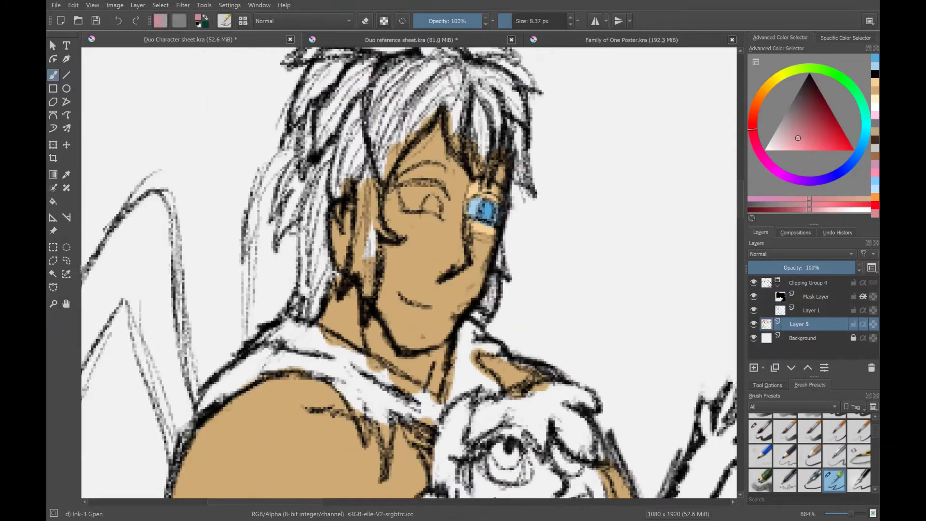
pyautogui.moveTo(400, 190); pyautogui.dragTo(441, 208)
# Step: Fill the winged man's hair with dark grey, from the side locks to the spikes on top
pyautogui.moveTo(364, 169); pyautogui.dragTo(368, 217)
pyautogui.moveTo(347, 102); pyautogui.dragTo(308, 299)
pyautogui.moveTo(299, 87); pyautogui.dragTo(415, 154)
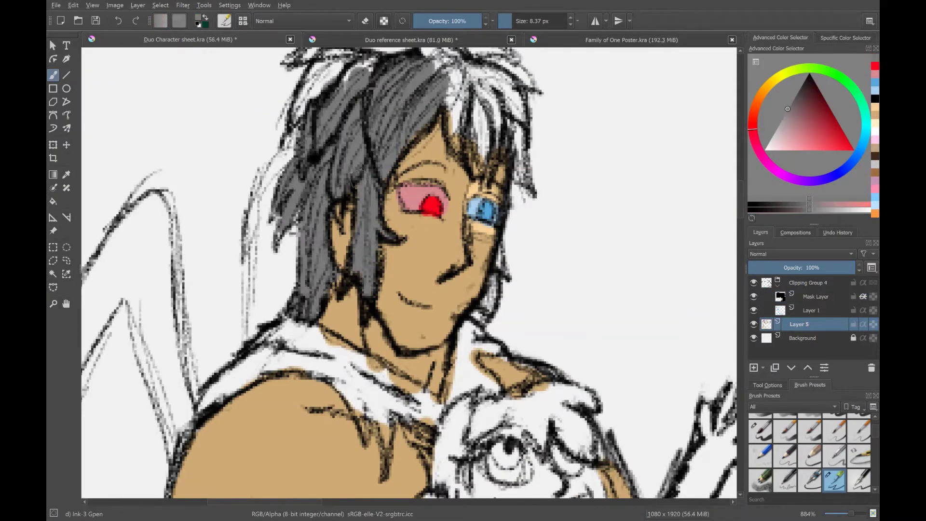
pyautogui.moveTo(454, 86); pyautogui.dragTo(521, 173)
pyautogui.scroll(5, 410, 273)
pyautogui.moveTo(381, 212); pyautogui.dragTo(492, 294)
pyautogui.moveTo(309, 236); pyautogui.dragTo(526, 332)
pyautogui.moveTo(434, 222); pyautogui.dragTo(472, 255)
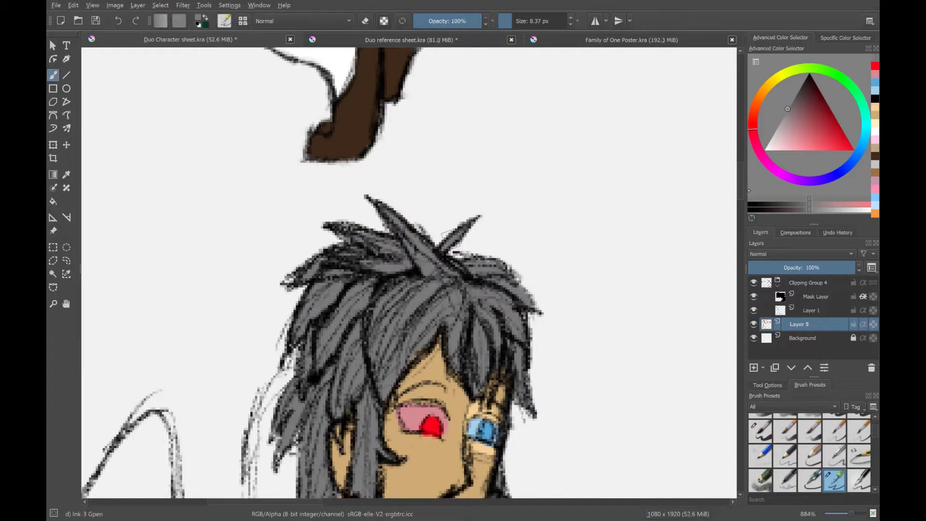
# Step: Fill the winged man's trousers with beige
pyautogui.scroll(-4, 410, 272)
pyautogui.scroll(-5, 410, 273)
pyautogui.keyDown('ctrl'); pyautogui.click(366, 203); pyautogui.keyUp('ctrl')
pyautogui.moveTo(325, 280)
pyautogui.mouseDown()
pyautogui.moveTo(386, 309)
pyautogui.moveTo(395, 347)
pyautogui.mouseUp()
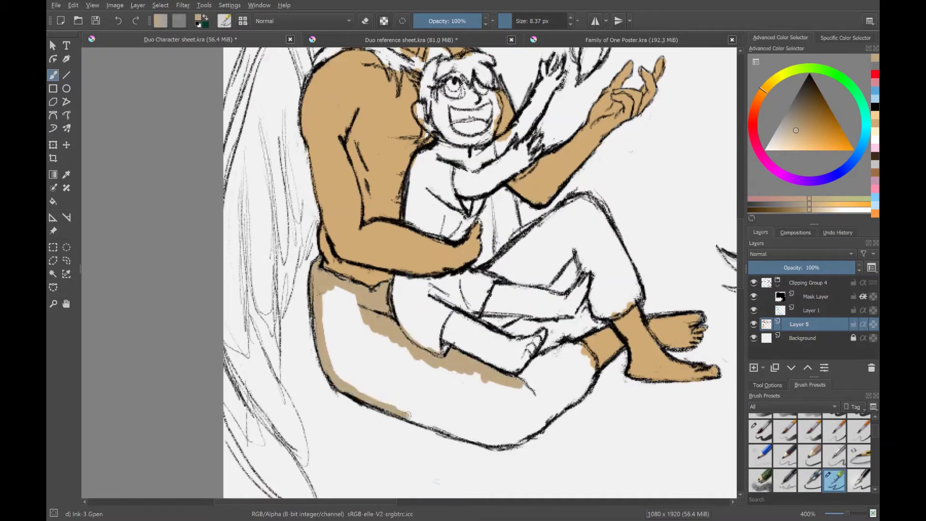
pyautogui.moveTo(333, 309)
pyautogui.mouseDown()
pyautogui.moveTo(425, 401)
pyautogui.moveTo(482, 434)
pyautogui.moveTo(574, 352)
pyautogui.moveTo(607, 250)
pyautogui.moveTo(507, 217)
pyautogui.moveTo(492, 318)
pyautogui.mouseUp()
# Step: Paint the upper edges of the near wing and the visible part of the far wing dark grey
pyautogui.scroll(-5, 479, 272)
pyautogui.click(787, 108)
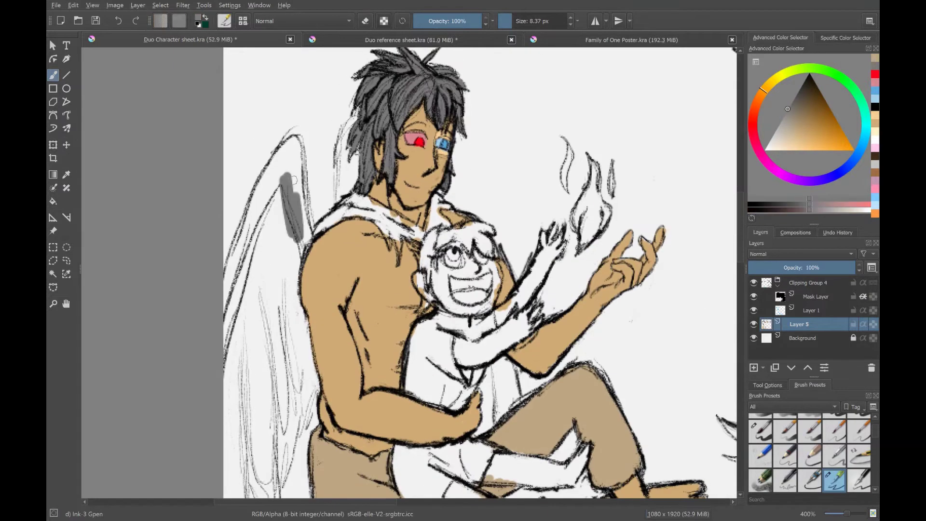
pyautogui.moveTo(299, 144); pyautogui.dragTo(289, 270)
pyautogui.moveTo(270, 144); pyautogui.dragTo(231, 357)
pyautogui.moveTo(338, 116); pyautogui.dragTo(356, 197)
# Step: Paint the lower feathers and outer areas of the near wing and the wing section behind the child dark grey
pyautogui.scroll(5, 480, 272)
pyautogui.scroll(-1, 480, 272)
pyautogui.moveTo(511, 188); pyautogui.dragTo(499, 227)
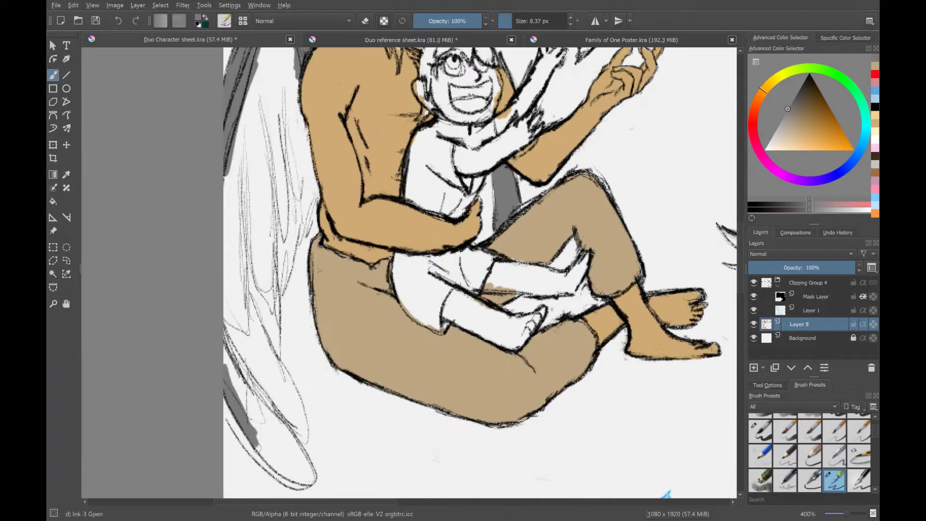
pyautogui.moveTo(290, 333); pyautogui.dragTo(251, 477)
pyautogui.moveTo(294, 251); pyautogui.dragTo(280, 410)
pyautogui.moveTo(313, 193); pyautogui.dragTo(290, 299)
pyautogui.moveTo(251, 164); pyautogui.dragTo(231, 434)
pyautogui.moveTo(308, 173); pyautogui.dragTo(251, 332)
pyautogui.moveTo(304, 72); pyautogui.dragTo(290, 188)
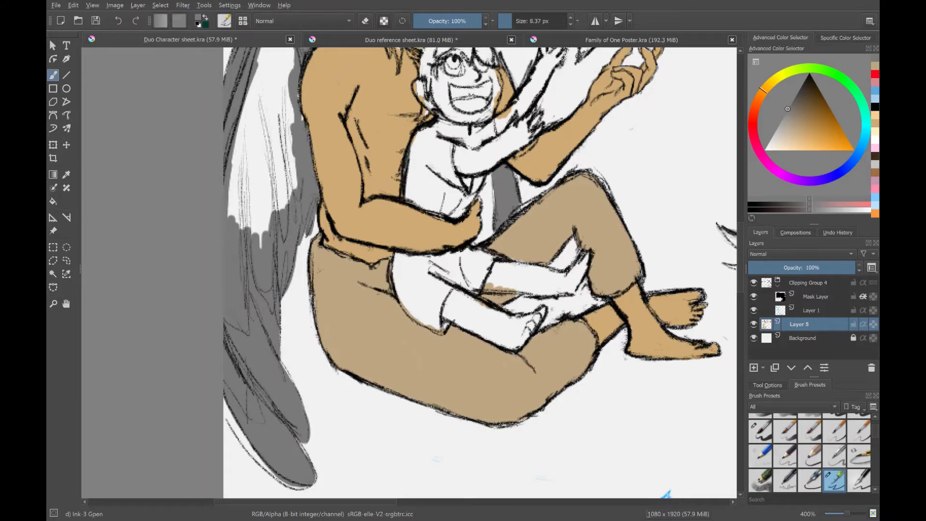
# Step: Fill the remaining unpainted inner area of the near wing with dark grey
pyautogui.scroll(3, 480, 272)
pyautogui.moveTo(294, 96); pyautogui.dragTo(231, 415)
pyautogui.scroll(3, 480, 272)
pyautogui.moveTo(289, 193); pyautogui.dragTo(258, 294)
# Step: Paint dark brown and orange patches on the child's hair and fill the winged man's scarf with beige
pyautogui.hscroll(5, 268, 293)
pyautogui.keyDown('ctrl'); pyautogui.click(276, 251); pyautogui.keyUp('ctrl')
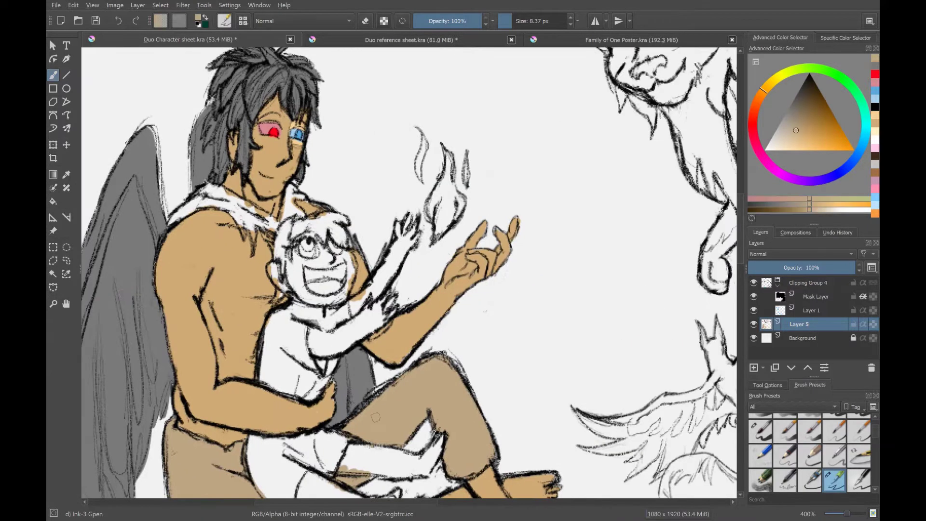
pyautogui.click(834, 130)
pyautogui.moveTo(332, 220); pyautogui.dragTo(346, 240)
pyautogui.click(829, 149)
pyautogui.moveTo(276, 249); pyautogui.dragTo(279, 295)
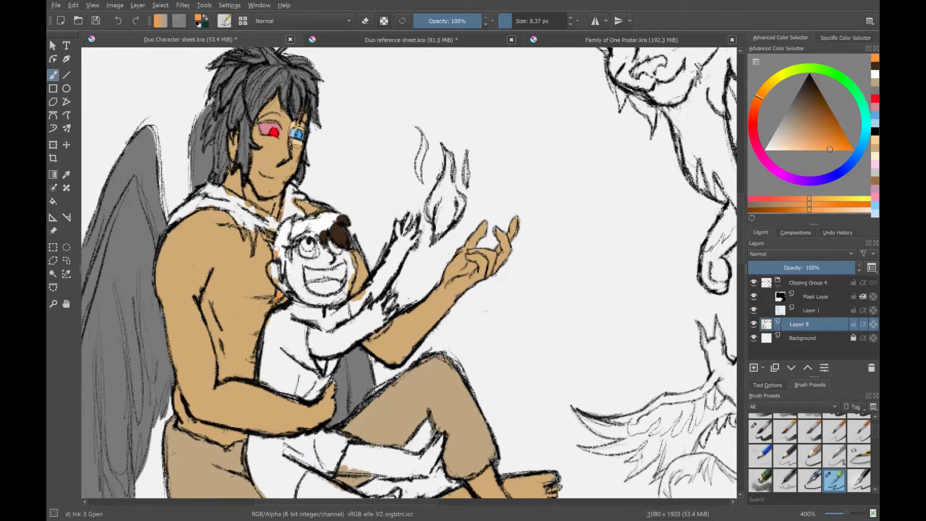
pyautogui.scroll(-2, 411, 272)
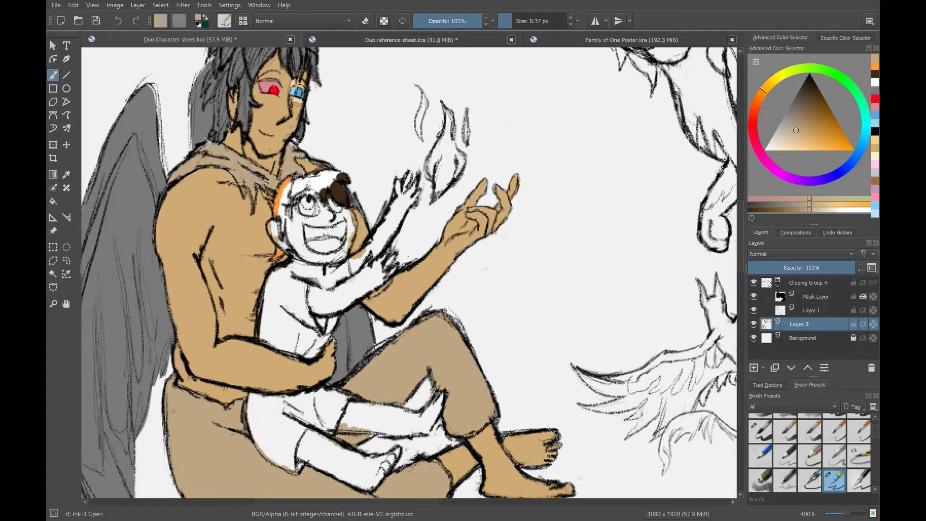
# Step: Fill the child's arms, legs and face with dark brown
pyautogui.scroll(-4, 410, 272)
pyautogui.click(809, 97)
pyautogui.moveTo(311, 217); pyautogui.dragTo(396, 178)
pyautogui.moveTo(398, 115); pyautogui.dragTo(412, 94)
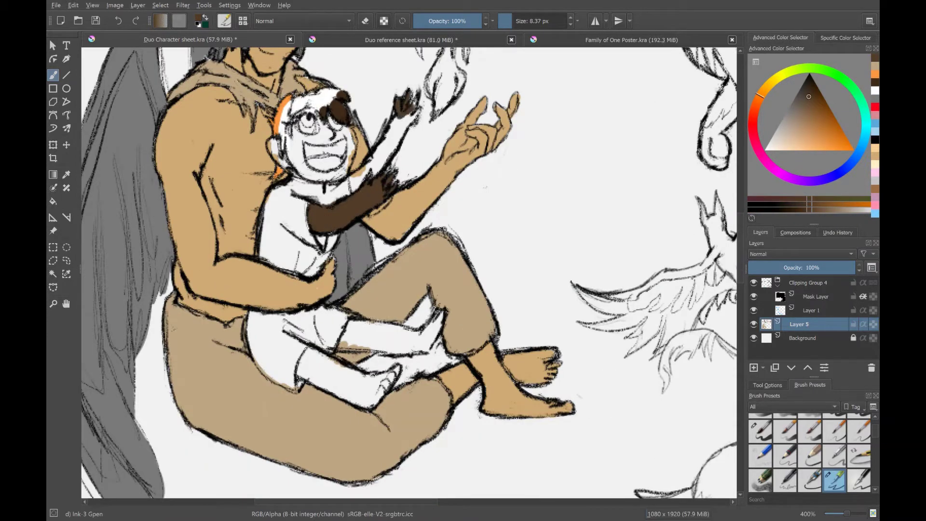
pyautogui.moveTo(376, 178); pyautogui.dragTo(410, 106)
pyautogui.moveTo(301, 366); pyautogui.dragTo(386, 391)
pyautogui.moveTo(338, 345)
pyautogui.mouseDown()
pyautogui.moveTo(424, 333)
pyautogui.moveTo(429, 341)
pyautogui.mouseUp()
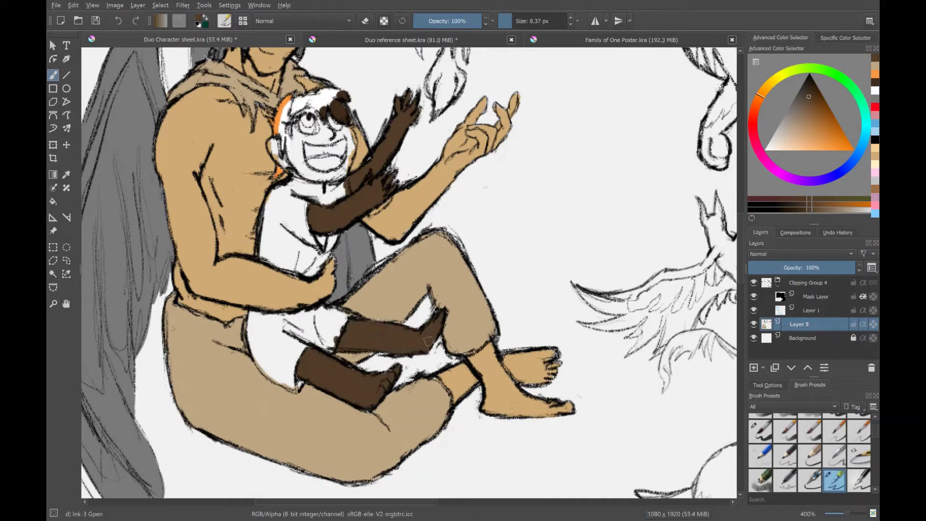
pyautogui.moveTo(332, 139); pyautogui.dragTo(294, 121)
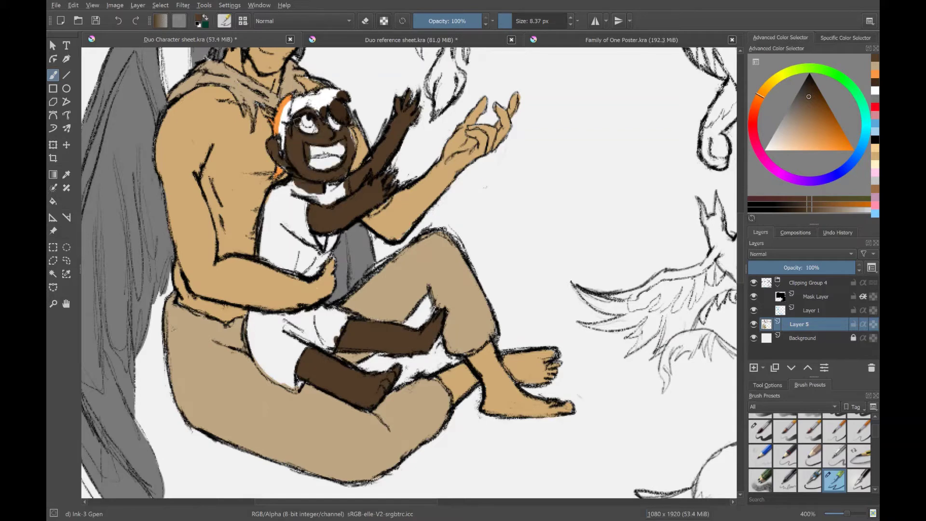
# Step: Fill the child's outfit with pink and paint the mouth mauve with a light pink tongue
pyautogui.click(875, 205)
pyautogui.moveTo(287, 193)
pyautogui.mouseDown()
pyautogui.moveTo(271, 261)
pyautogui.moveTo(348, 182)
pyautogui.mouseUp()
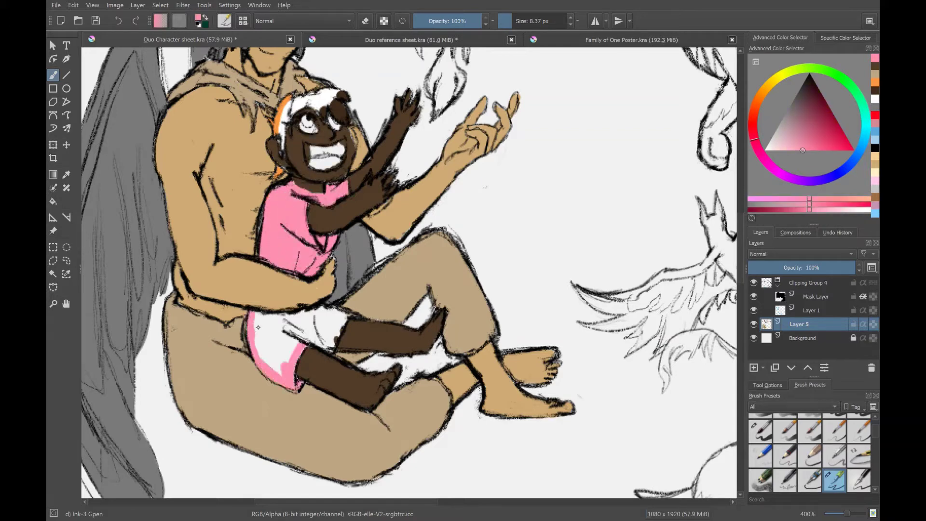
pyautogui.moveTo(258, 327); pyautogui.dragTo(318, 338)
pyautogui.moveTo(311, 153); pyautogui.dragTo(338, 159)
pyautogui.click(874, 213)
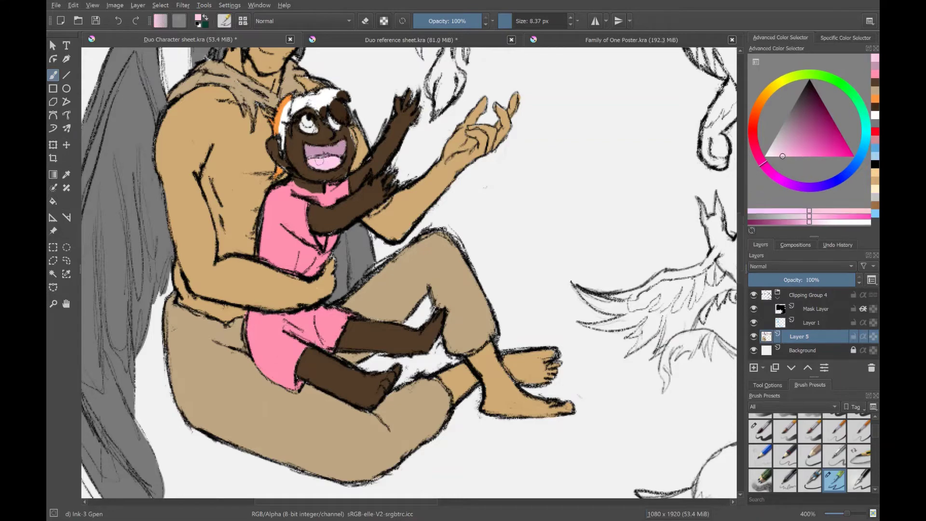
# Step: Colour the child's eyes light blue and the flame blue with lighter blue highlights
pyautogui.scroll(3, 409, 272)
pyautogui.moveTo(297, 196); pyautogui.dragTo(309, 198)
pyautogui.scroll(3, 409, 273)
pyautogui.click(813, 146)
pyautogui.moveTo(420, 200)
pyautogui.mouseDown()
pyautogui.moveTo(422, 244)
pyautogui.moveTo(449, 304)
pyautogui.mouseUp()
pyautogui.click(809, 156)
pyautogui.moveTo(434, 241); pyautogui.dragTo(449, 279)
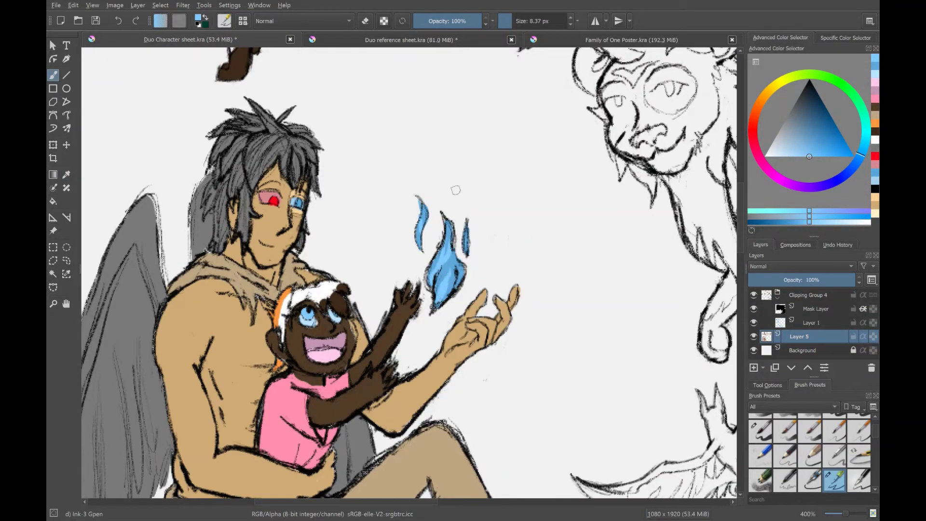
# Step: Paint the snow leopard's head and front legs with the grey base colour
pyautogui.scroll(-5, 455, 190)
pyautogui.hscroll(10, 455, 190)
pyautogui.scroll(5, 455, 190)
pyautogui.moveTo(241, 121)
pyautogui.mouseDown()
pyautogui.moveTo(250, 222)
pyautogui.moveTo(241, 87)
pyautogui.moveTo(212, 106)
pyautogui.mouseUp()
pyautogui.moveTo(270, 222)
pyautogui.mouseDown()
pyautogui.moveTo(328, 337)
pyautogui.moveTo(352, 420)
pyautogui.moveTo(405, 309)
pyautogui.moveTo(511, 328)
pyautogui.mouseUp()
pyautogui.moveTo(410, 270); pyautogui.dragTo(439, 318)
pyautogui.moveTo(497, 279); pyautogui.dragTo(598, 395)
pyautogui.moveTo(285, 77); pyautogui.dragTo(357, 174)
pyautogui.moveTo(250, 116); pyautogui.dragTo(347, 203)
pyautogui.moveTo(256, 164)
pyautogui.mouseDown()
pyautogui.moveTo(299, 237)
pyautogui.moveTo(415, 212)
pyautogui.mouseUp()
# Step: Fill the snow leopard's hindquarters, tail, shoulder and remaining torso with grey
pyautogui.hscroll(3, 408, 273)
pyautogui.moveTo(482, 280); pyautogui.dragTo(482, 410)
pyautogui.moveTo(376, 289); pyautogui.dragTo(453, 332)
pyautogui.moveTo(434, 270)
pyautogui.mouseDown()
pyautogui.moveTo(607, 314)
pyautogui.moveTo(554, 135)
pyautogui.moveTo(574, 241)
pyautogui.moveTo(531, 289)
pyautogui.moveTo(328, 260)
pyautogui.mouseUp()
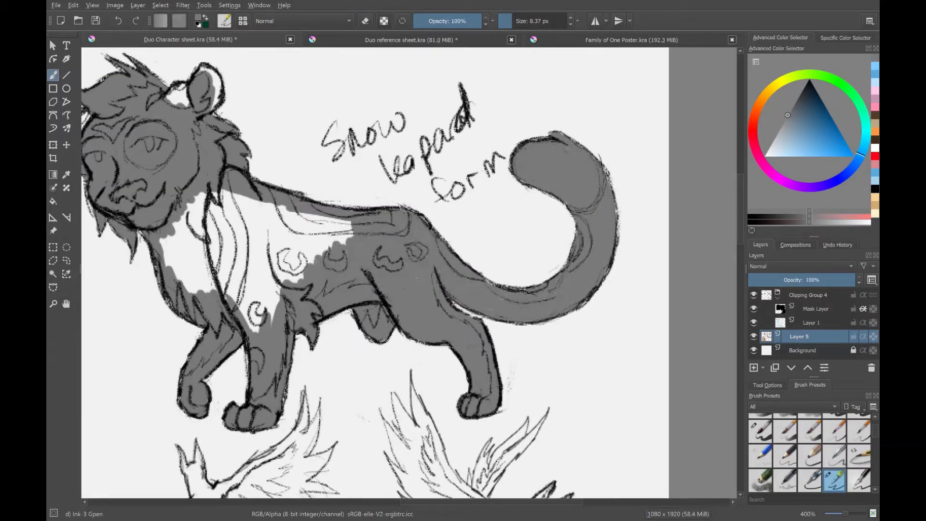
pyautogui.moveTo(337, 217); pyautogui.dragTo(289, 290)
pyautogui.moveTo(265, 217); pyautogui.dragTo(169, 313)
pyautogui.moveTo(251, 193); pyautogui.dragTo(193, 270)
# Step: Paint the snow leopard's neck ruff, chest, belly and the markings on its legs and front paws white
pyautogui.hscroll(-3, 409, 272)
pyautogui.scroll(1, 409, 273)
pyautogui.press('x')
pyautogui.moveTo(338, 154); pyautogui.dragTo(260, 332)
pyautogui.moveTo(289, 217); pyautogui.dragTo(333, 361)
pyautogui.moveTo(294, 261); pyautogui.dragTo(342, 410)
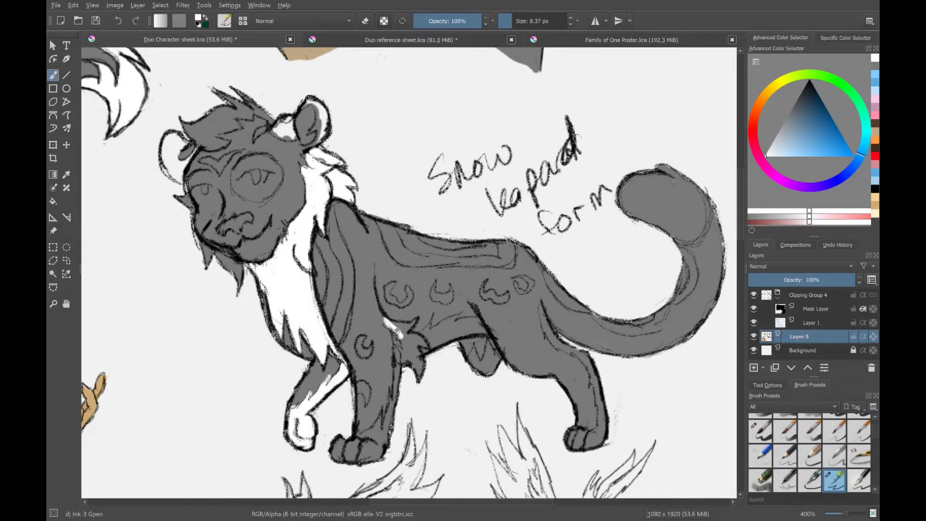
pyautogui.moveTo(395, 331); pyautogui.dragTo(371, 452)
pyautogui.moveTo(540, 309); pyautogui.dragTo(592, 438)
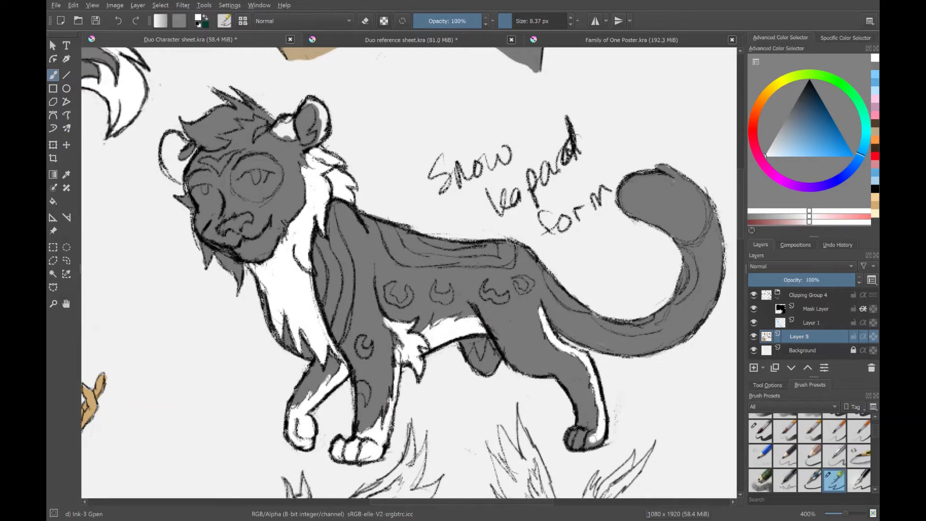
# Step: Add white to the snow leopard's hair tuft, near eye patch, hind paw and tail tip
pyautogui.moveTo(193, 120); pyautogui.dragTo(250, 108)
pyautogui.moveTo(237, 164); pyautogui.dragTo(275, 193)
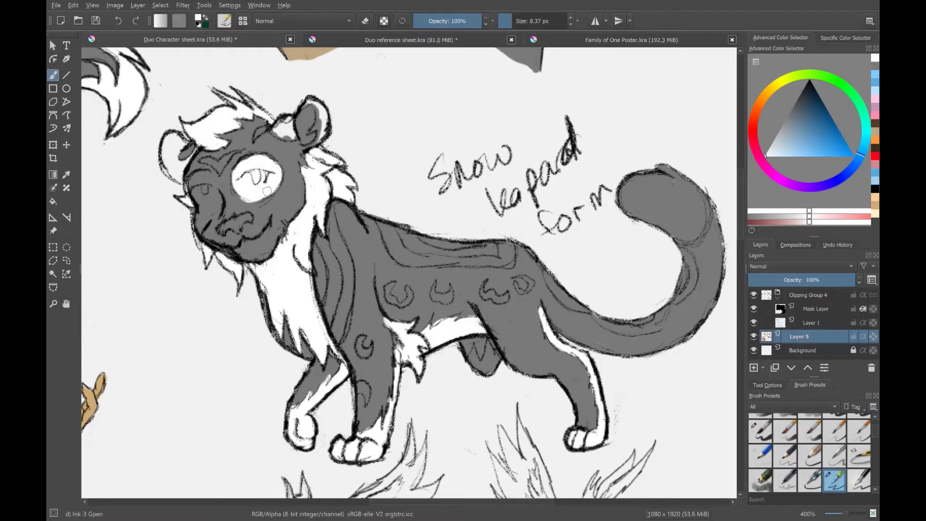
pyautogui.moveTo(434, 290); pyautogui.dragTo(313, 290)
pyautogui.moveTo(545, 168); pyautogui.dragTo(579, 232)
# Step: Paint the snow leopard's ears, forehead mark, shoulder stripes and back markings darker grey
pyautogui.moveTo(149, 481); pyautogui.dragTo(376, 480)
pyautogui.keyDown('ctrl'); pyautogui.click(386, 128); pyautogui.keyUp('ctrl')
pyautogui.moveTo(378, 121); pyautogui.dragTo(398, 137)
pyautogui.moveTo(270, 138); pyautogui.dragTo(289, 173)
pyautogui.moveTo(282, 150)
pyautogui.mouseDown()
pyautogui.moveTo(297, 181)
pyautogui.moveTo(338, 168)
pyautogui.mouseUp()
pyautogui.moveTo(437, 205); pyautogui.dragTo(440, 328)
pyautogui.moveTo(488, 229); pyautogui.dragTo(601, 263)
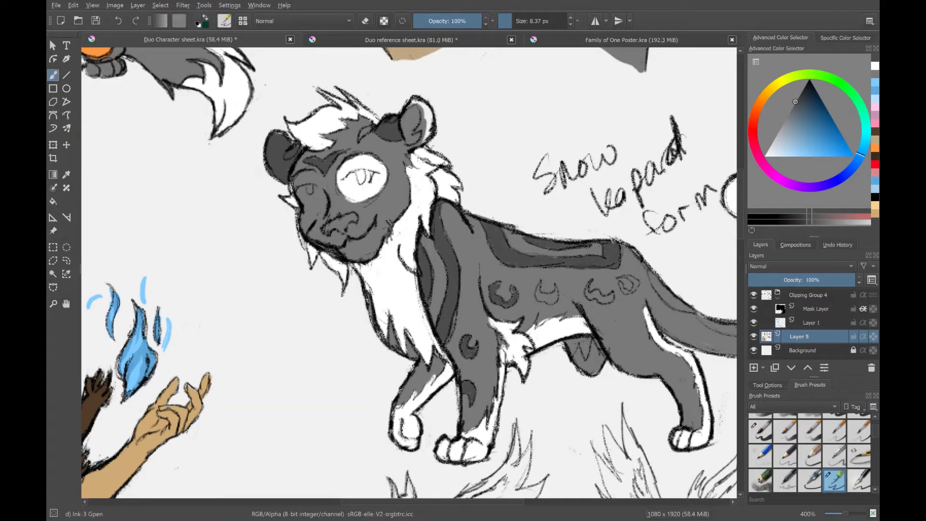
# Step: Fill the snow leopard's remaining flank rosettes and tail markings with darker grey
pyautogui.moveTo(599, 298); pyautogui.dragTo(374, 299)
pyautogui.moveTo(456, 315)
pyautogui.mouseDown()
pyautogui.moveTo(525, 332)
pyautogui.moveTo(631, 323)
pyautogui.mouseUp()
pyautogui.moveTo(432, 311); pyautogui.dragTo(593, 311)
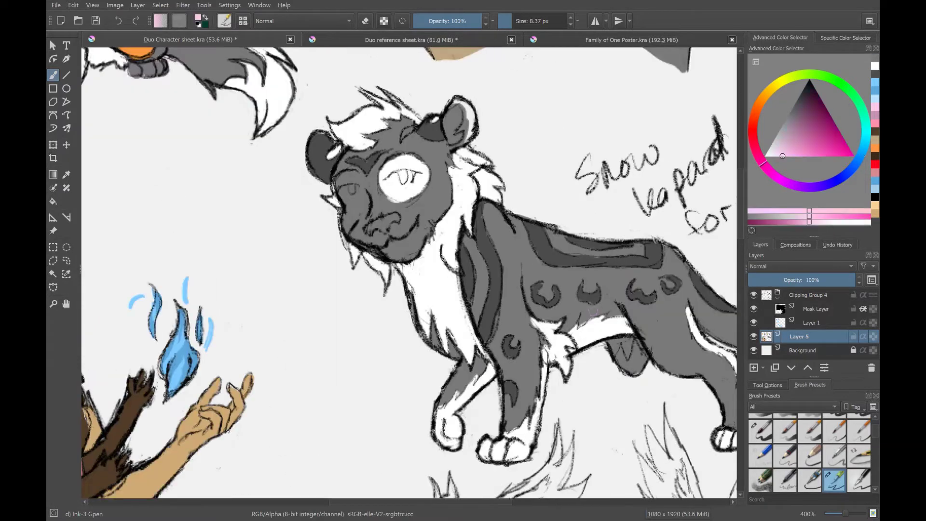
# Step: Paint the snow leopard's nose black, inner ears light pink, near eye light blue and far eye red
pyautogui.moveTo(370, 222); pyautogui.dragTo(396, 227)
pyautogui.moveTo(390, 178); pyautogui.dragTo(414, 178)
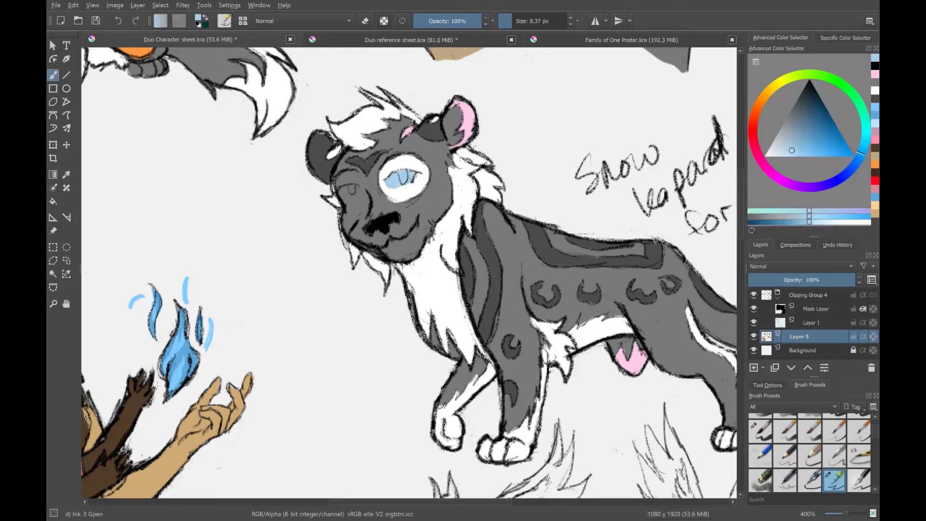
pyautogui.moveTo(345, 191); pyautogui.dragTo(356, 189)
# Step: Fill the back-view griffin's head, body and upper wing edges with grey
pyautogui.moveTo(531, 337); pyautogui.dragTo(273, 92)
pyautogui.moveTo(337, 289); pyautogui.dragTo(400, 295)
pyautogui.moveTo(256, 265); pyautogui.dragTo(262, 299)
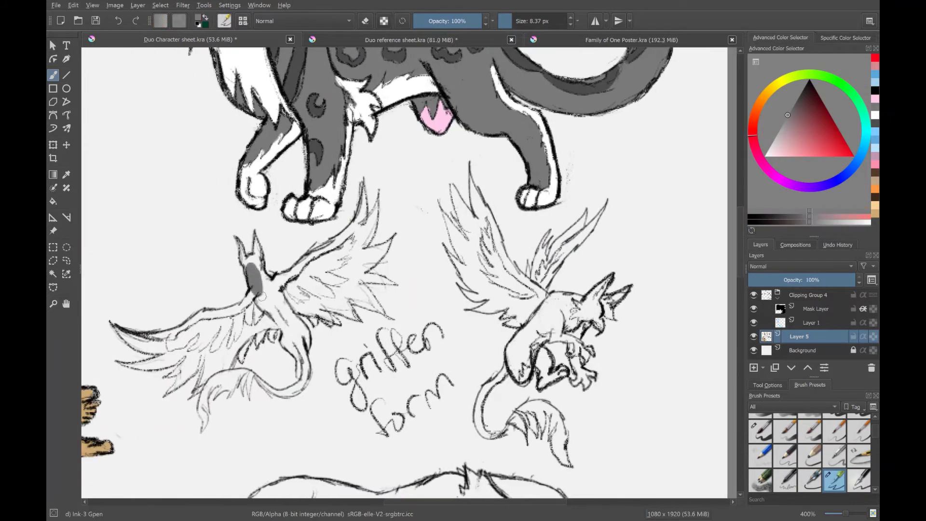
pyautogui.moveTo(241, 238); pyautogui.dragTo(284, 314)
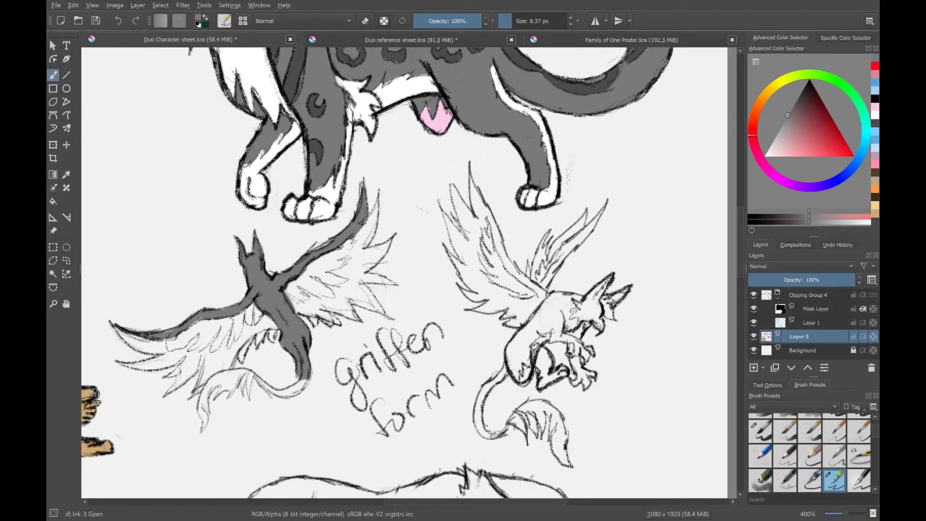
# Step: Paint the back-view griffin's tail tuft and the feathers of both wings darker grey
pyautogui.moveTo(405, 270); pyautogui.dragTo(505, 271)
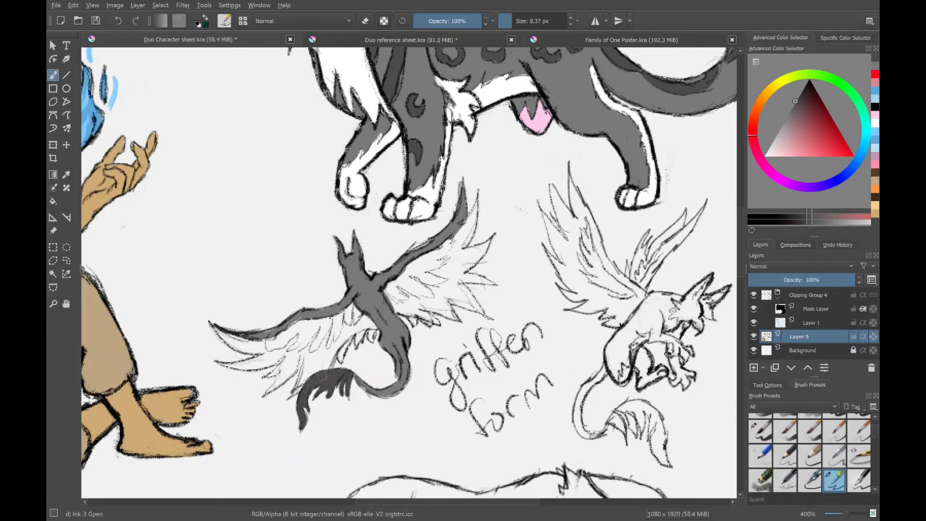
pyautogui.moveTo(395, 308); pyautogui.dragTo(458, 241)
pyautogui.moveTo(478, 203); pyautogui.dragTo(434, 313)
pyautogui.moveTo(487, 246); pyautogui.dragTo(468, 296)
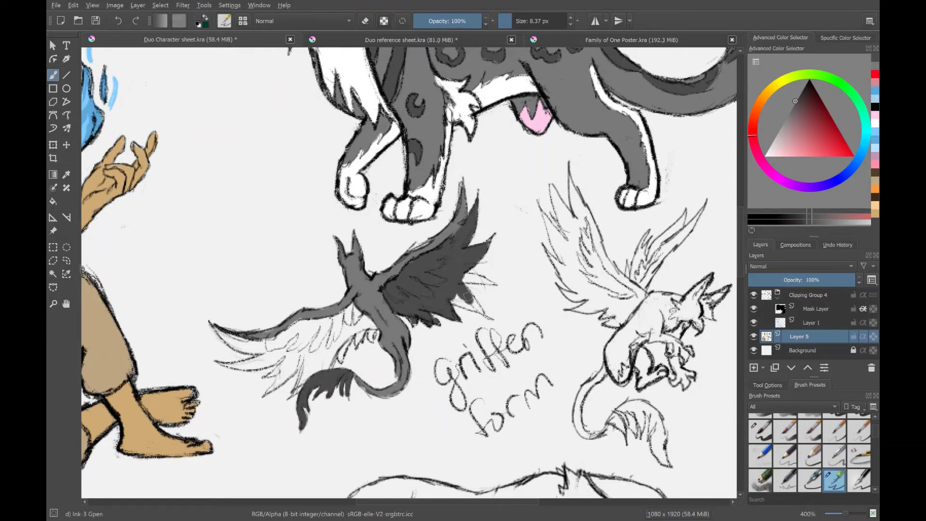
pyautogui.moveTo(244, 365); pyautogui.dragTo(331, 329)
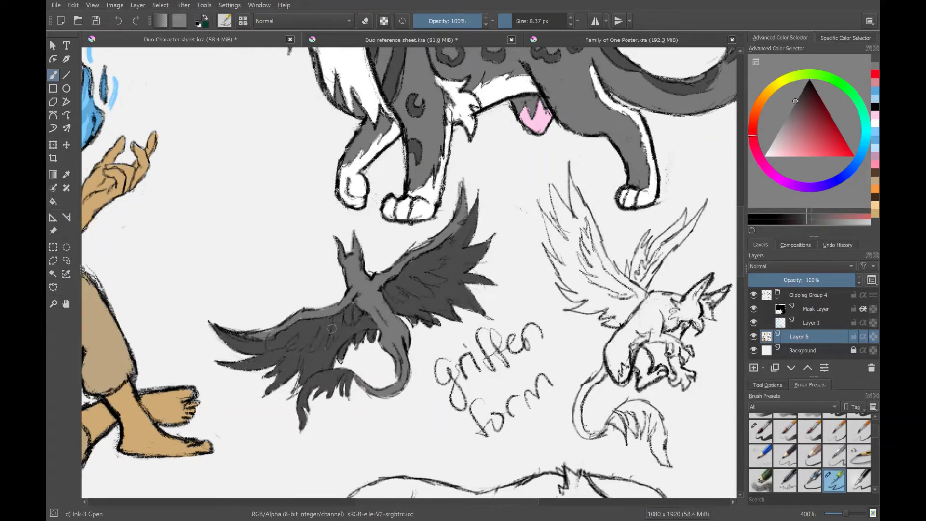
# Step: Paint the side-view griffin's body and leading wing edges grey, with darker grey wing feathers and tail tuft
pyautogui.moveTo(530, 270); pyautogui.dragTo(338, 270)
pyautogui.moveTo(379, 181); pyautogui.dragTo(446, 289)
pyautogui.moveTo(509, 210); pyautogui.dragTo(451, 289)
pyautogui.moveTo(454, 304); pyautogui.dragTo(420, 376)
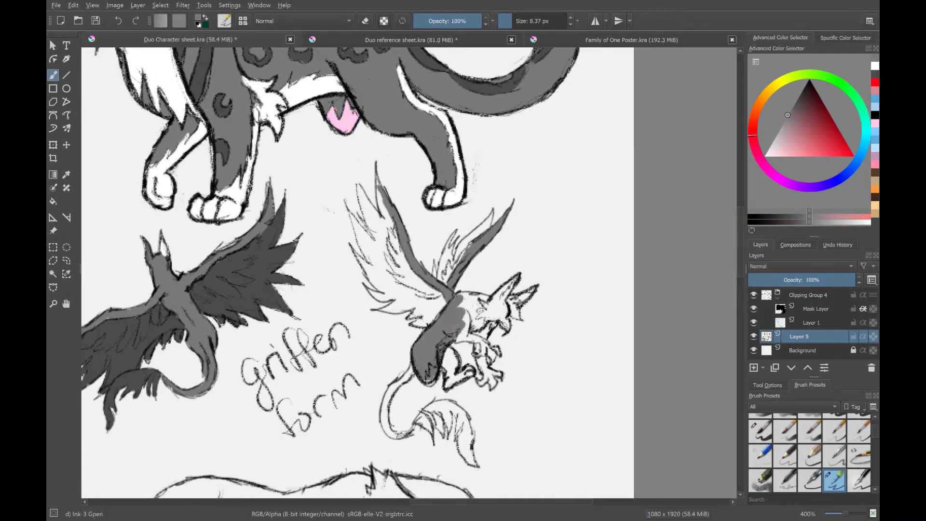
pyautogui.moveTo(489, 292)
pyautogui.mouseDown()
pyautogui.moveTo(448, 381)
pyautogui.moveTo(409, 432)
pyautogui.mouseUp()
pyautogui.moveTo(381, 185)
pyautogui.mouseDown()
pyautogui.moveTo(436, 309)
pyautogui.moveTo(410, 289)
pyautogui.mouseUp()
pyautogui.moveTo(349, 207); pyautogui.dragTo(370, 265)
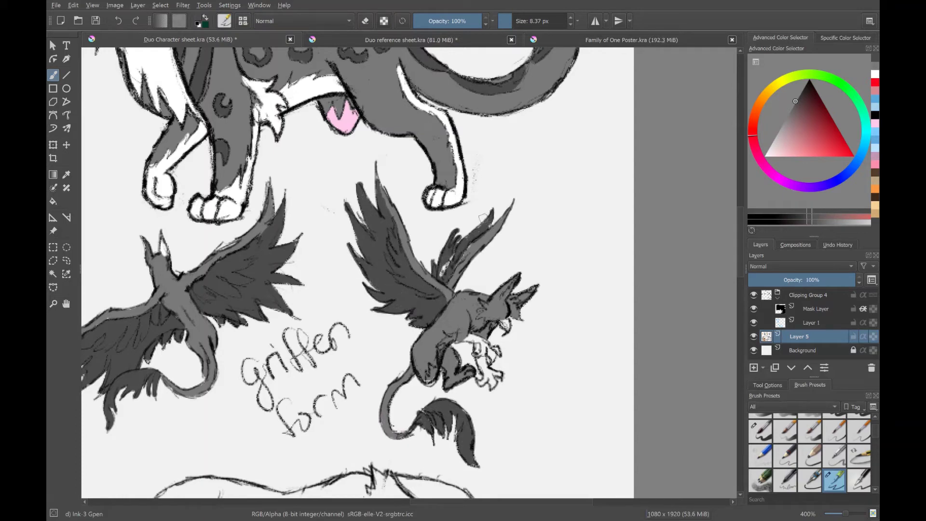
# Step: Add white markings to the griffins' heads and necks, and colour the side-view griffin's beak and talons yellow
pyautogui.click(764, 155)
pyautogui.moveTo(482, 218)
pyautogui.mouseDown()
pyautogui.moveTo(446, 270)
pyautogui.moveTo(482, 315)
pyautogui.moveTo(499, 384)
pyautogui.mouseUp()
pyautogui.keyDown('ctrl'); pyautogui.click(478, 338); pyautogui.keyUp('ctrl')
pyautogui.click(845, 156)
pyautogui.click(773, 86)
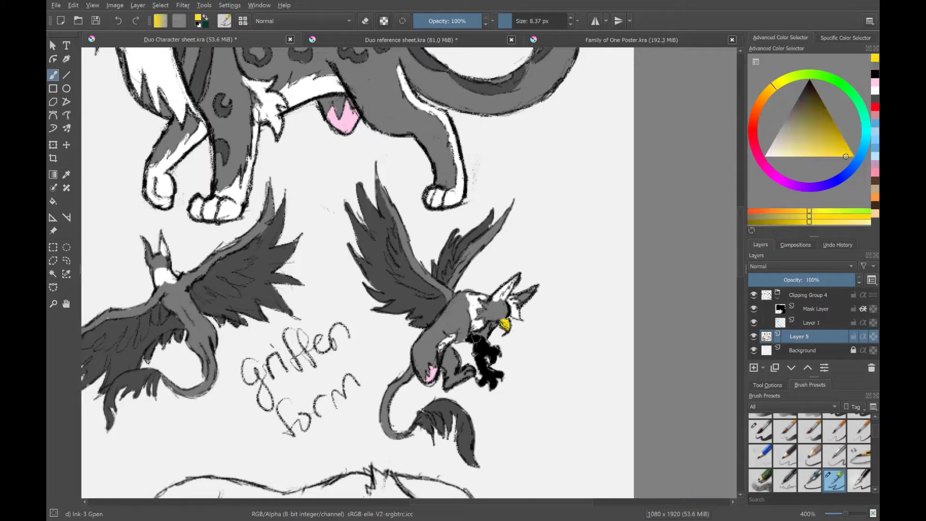
# Step: Fill the lying wolf's head, neck and front legs with grey
pyautogui.scroll(-5, 357, 270)
pyautogui.scroll(5, 410, 270)
pyautogui.click(788, 115)
pyautogui.moveTo(482, 227); pyautogui.dragTo(554, 290)
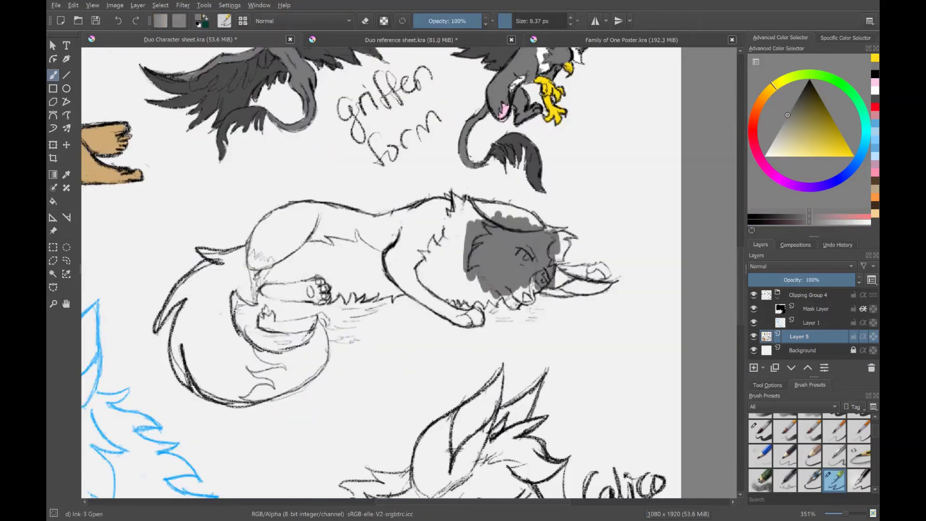
pyautogui.moveTo(475, 289)
pyautogui.mouseDown()
pyautogui.moveTo(420, 260)
pyautogui.moveTo(567, 282)
pyautogui.mouseUp()
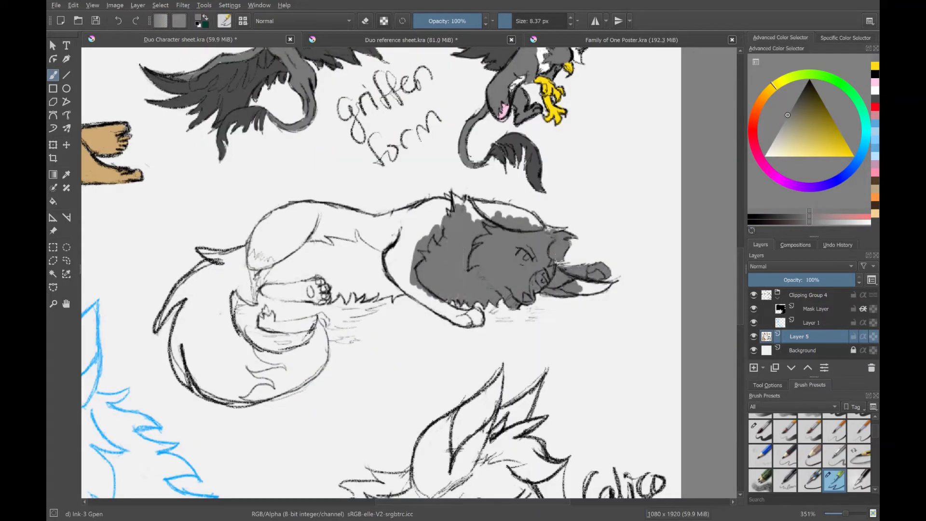
pyautogui.moveTo(451, 203)
pyautogui.mouseDown()
pyautogui.moveTo(383, 289)
pyautogui.moveTo(400, 212)
pyautogui.mouseUp()
# Step: Fill the lying wolf's torso, hind legs and tail with grey
pyautogui.hscroll(-2, 434, 270)
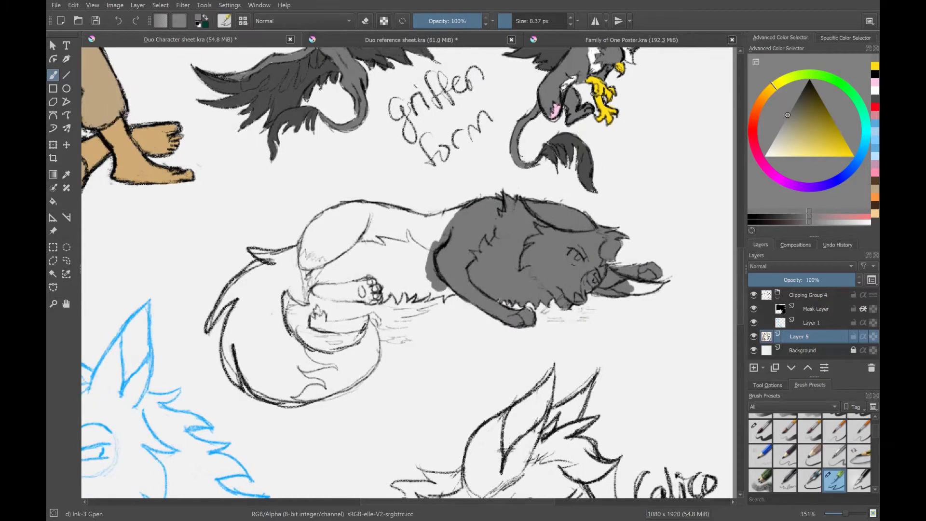
pyautogui.moveTo(424, 275)
pyautogui.mouseDown()
pyautogui.moveTo(313, 294)
pyautogui.moveTo(357, 212)
pyautogui.moveTo(453, 270)
pyautogui.mouseUp()
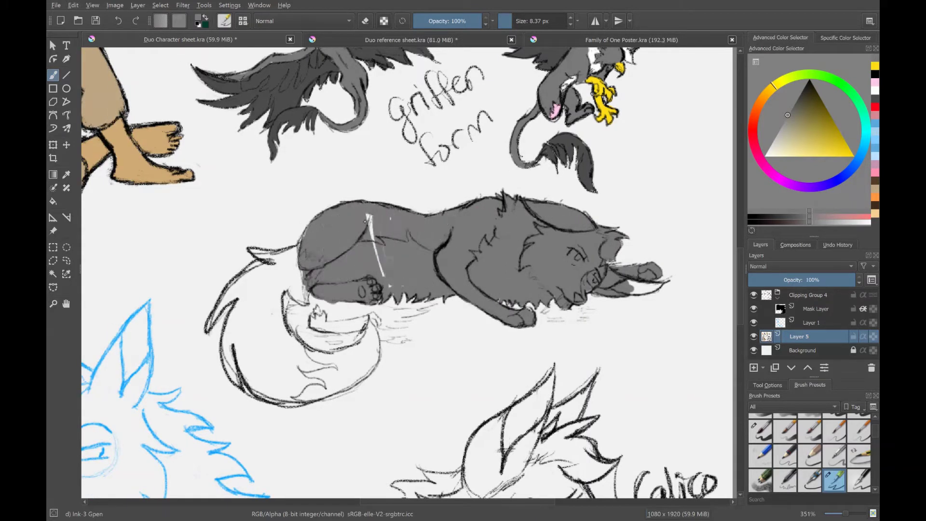
pyautogui.moveTo(270, 262); pyautogui.dragTo(308, 400)
pyautogui.moveTo(299, 261); pyautogui.dragTo(318, 361)
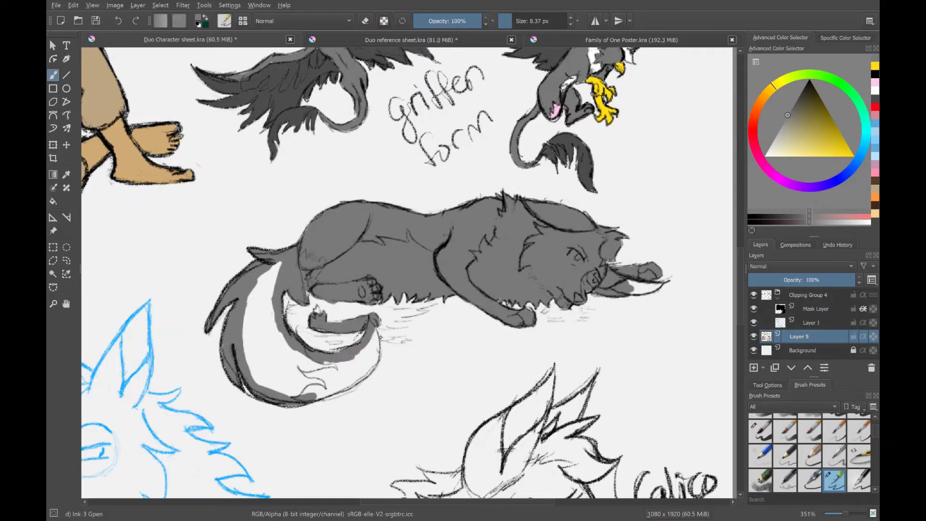
pyautogui.moveTo(372, 338)
pyautogui.mouseDown()
pyautogui.moveTo(323, 393)
pyautogui.moveTo(260, 270)
pyautogui.mouseUp()
# Step: Paint the lying wolf's neck ruff, near ear, belly and tail tip white
pyautogui.press('x')
pyautogui.moveTo(504, 201); pyautogui.dragTo(509, 215)
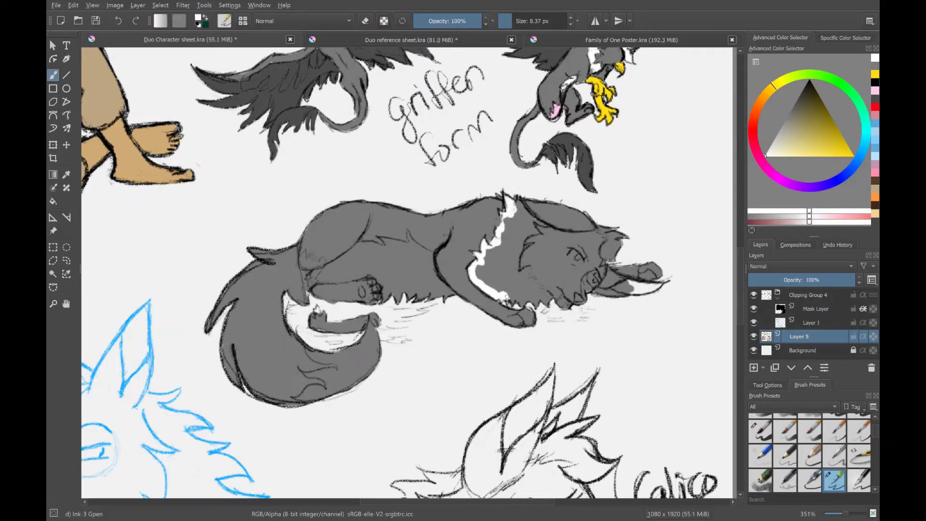
pyautogui.moveTo(516, 261)
pyautogui.mouseDown()
pyautogui.moveTo(504, 205)
pyautogui.moveTo(482, 289)
pyautogui.mouseUp()
pyautogui.moveTo(526, 202); pyautogui.dragTo(574, 214)
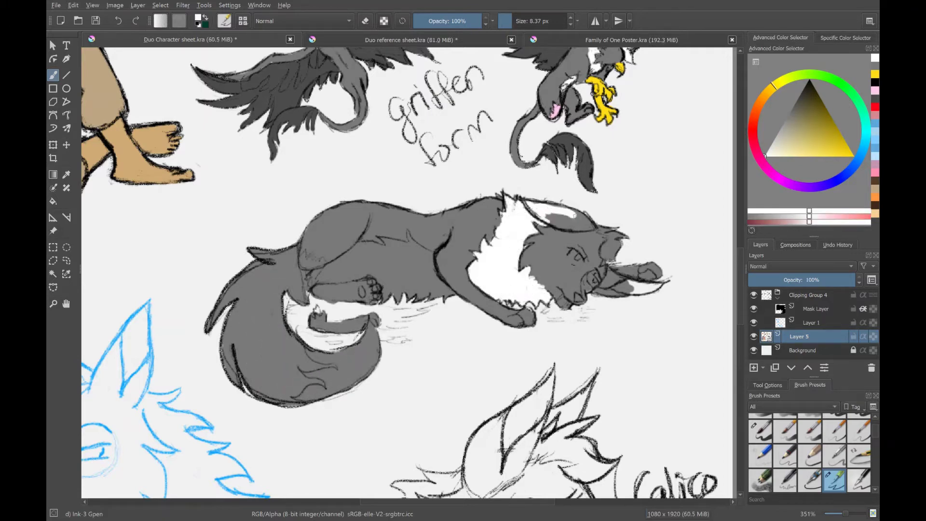
pyautogui.moveTo(438, 261); pyautogui.dragTo(332, 274)
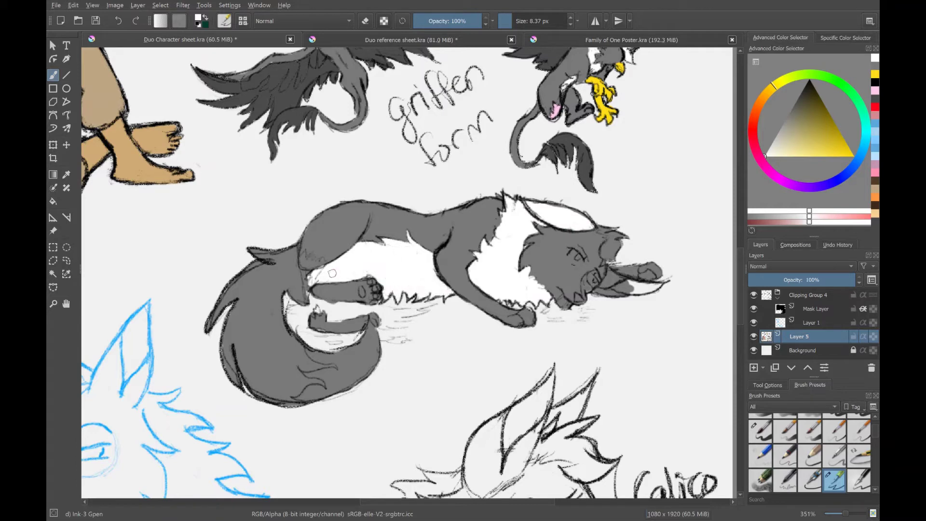
pyautogui.moveTo(338, 388); pyautogui.dragTo(299, 400)
# Step: Colour the lying wolf's eyes red and blue, nose black and far inner ear pink, and add dark red blood
pyautogui.press('x')
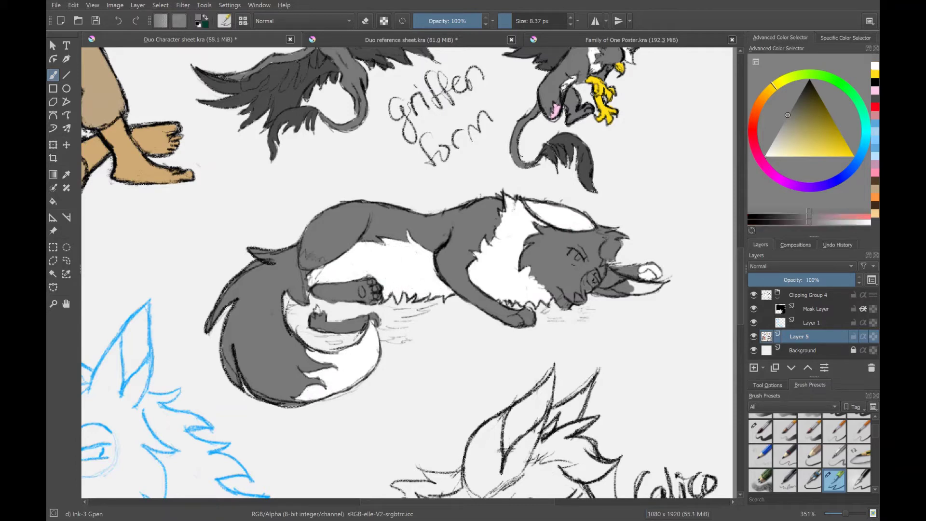
pyautogui.moveTo(573, 256); pyautogui.dragTo(595, 280)
pyautogui.scroll(5, 407, 272)
pyautogui.scroll(-4, 408, 272)
pyautogui.moveTo(555, 346); pyautogui.dragTo(665, 328)
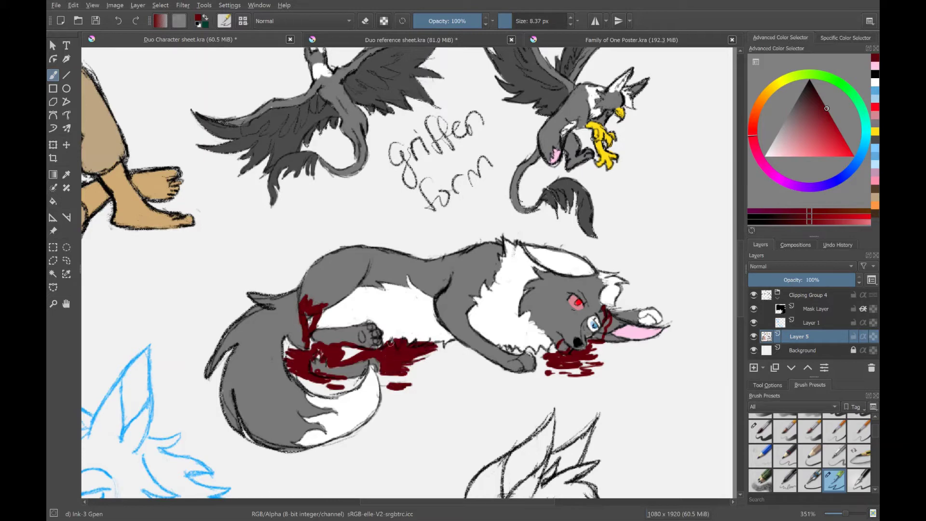
# Step: Paint the ears and the back of the neck grey on the wolf head beside "Calico", using the lying wolf's grey
pyautogui.keyDown('ctrl'); pyautogui.click(374, 344); pyautogui.keyUp('ctrl')
pyautogui.scroll(-6, 374, 344)
pyautogui.hscroll(2, 374, 344)
pyautogui.moveTo(482, 130); pyautogui.dragTo(439, 183)
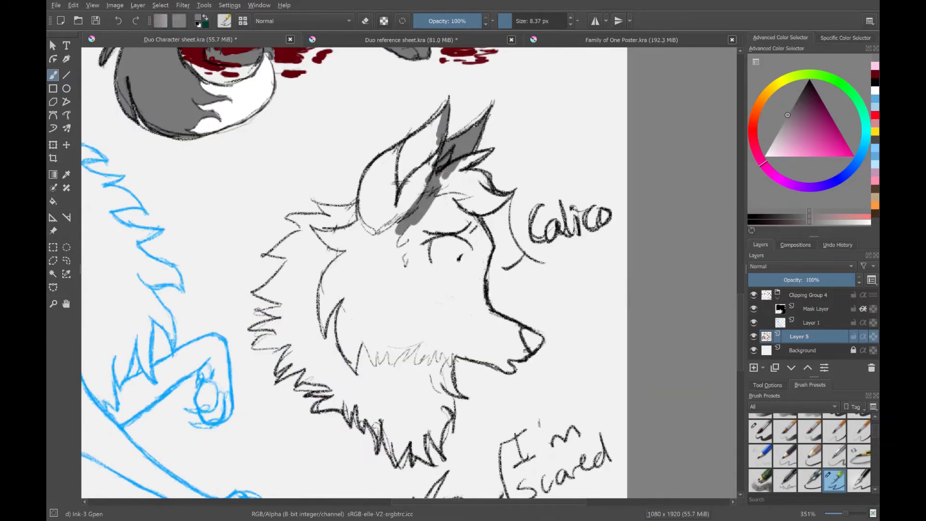
pyautogui.moveTo(439, 110); pyautogui.dragTo(371, 231)
pyautogui.moveTo(311, 229); pyautogui.dragTo(277, 304)
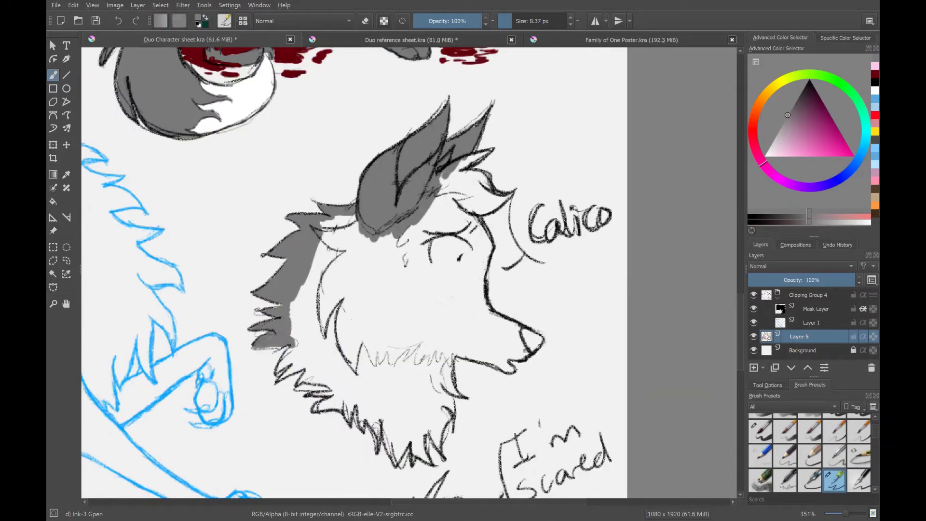
pyautogui.moveTo(297, 343); pyautogui.dragTo(357, 221)
pyautogui.moveTo(318, 270); pyautogui.dragTo(342, 390)
# Step: Fill the Calico wolf head's hair tuft, face, muzzle and chest fur with grey
pyautogui.moveTo(448, 154); pyautogui.dragTo(511, 212)
pyautogui.moveTo(443, 193)
pyautogui.mouseDown()
pyautogui.moveTo(482, 309)
pyautogui.moveTo(381, 202)
pyautogui.mouseUp()
pyautogui.moveTo(449, 270); pyautogui.dragTo(516, 357)
pyautogui.moveTo(483, 328)
pyautogui.mouseDown()
pyautogui.moveTo(444, 395)
pyautogui.moveTo(434, 449)
pyautogui.mouseUp()
pyautogui.scroll(-3, 355, 272)
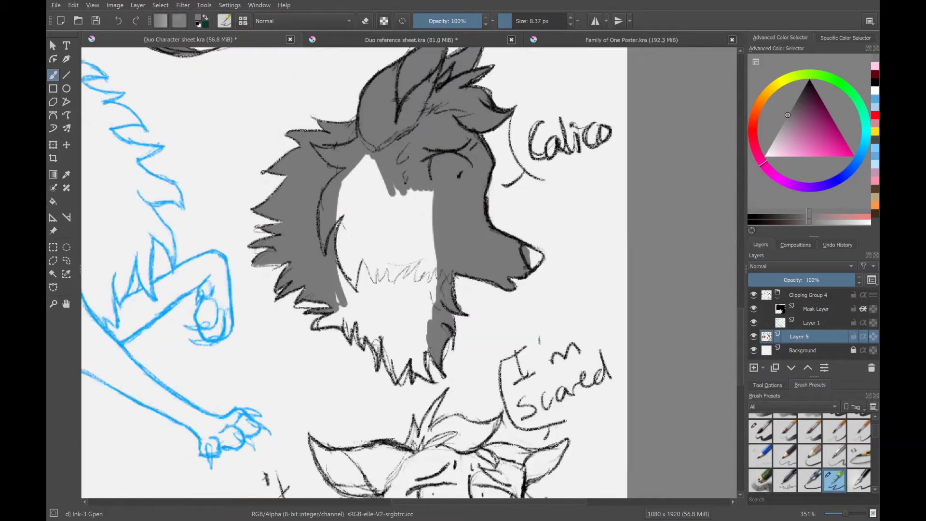
pyautogui.moveTo(373, 324)
pyautogui.mouseDown()
pyautogui.moveTo(414, 348)
pyautogui.moveTo(366, 193)
pyautogui.moveTo(415, 308)
pyautogui.moveTo(438, 191)
pyautogui.mouseUp()
pyautogui.scroll(3, 439, 192)
# Step: Paint the Calico wolf head's near ear, hair tuft, neck ruff and chest white
pyautogui.press('x')
pyautogui.moveTo(381, 213)
pyautogui.mouseDown()
pyautogui.moveTo(386, 154)
pyautogui.moveTo(402, 187)
pyautogui.mouseUp()
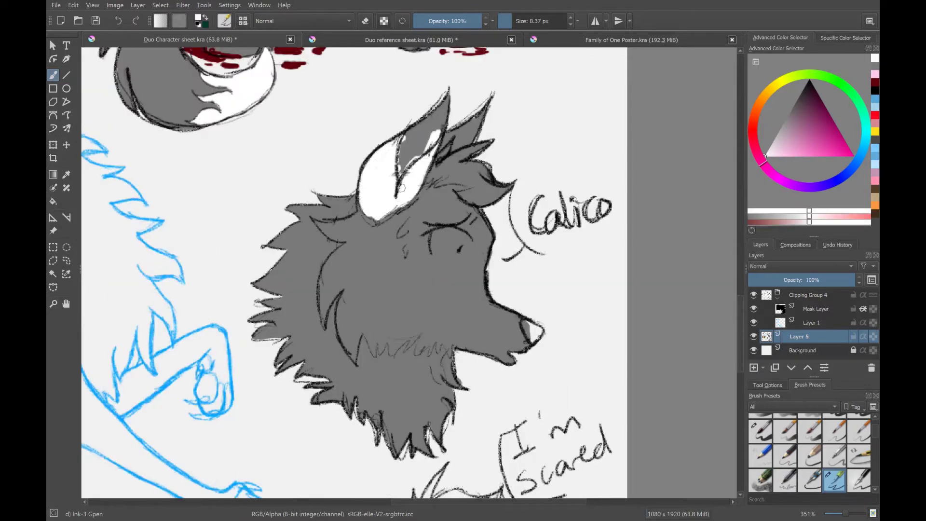
pyautogui.moveTo(299, 214)
pyautogui.mouseDown()
pyautogui.moveTo(277, 244)
pyautogui.moveTo(357, 372)
pyautogui.moveTo(289, 302)
pyautogui.mouseUp()
pyautogui.moveTo(308, 337)
pyautogui.mouseDown()
pyautogui.moveTo(386, 429)
pyautogui.moveTo(377, 399)
pyautogui.mouseUp()
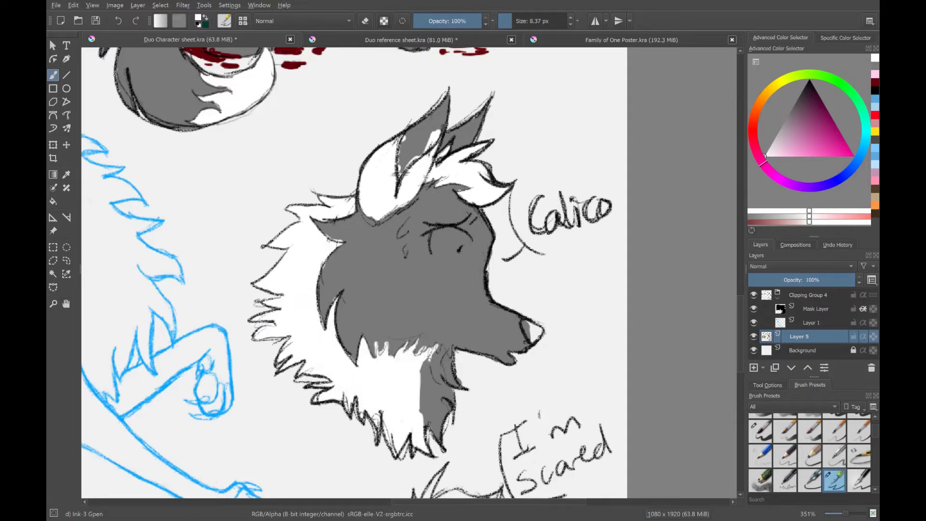
pyautogui.moveTo(439, 352); pyautogui.dragTo(437, 427)
# Step: Colour the Calico wolf head's nose black, eye red, inner ear pink and tears light blue
pyautogui.moveTo(523, 323); pyautogui.dragTo(539, 337)
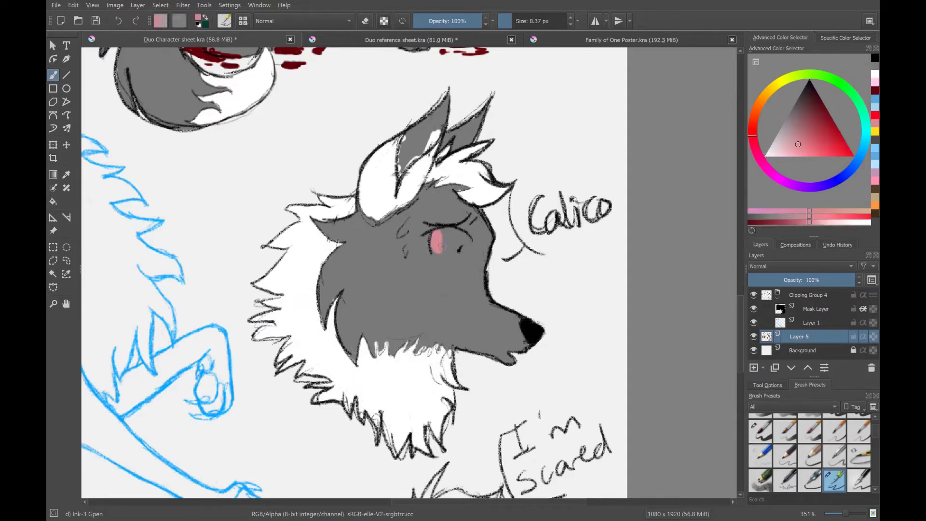
pyautogui.moveTo(434, 239); pyautogui.dragTo(468, 250)
pyautogui.moveTo(400, 164); pyautogui.dragTo(409, 138)
pyautogui.moveTo(463, 285); pyautogui.dragTo(465, 299)
# Step: Fill the frightened wolf head beside "I can't hear anything" with grey and paint its near ear and neck ruff white
pyautogui.scroll(-5, 355, 272)
pyautogui.moveTo(414, 207)
pyautogui.mouseDown()
pyautogui.moveTo(347, 241)
pyautogui.moveTo(376, 367)
pyautogui.mouseUp()
pyautogui.moveTo(434, 169)
pyautogui.mouseDown()
pyautogui.moveTo(454, 227)
pyautogui.moveTo(521, 241)
pyautogui.moveTo(523, 333)
pyautogui.moveTo(487, 348)
pyautogui.mouseUp()
pyautogui.moveTo(434, 280)
pyautogui.mouseDown()
pyautogui.moveTo(410, 386)
pyautogui.moveTo(478, 410)
pyautogui.mouseUp()
pyautogui.moveTo(482, 376); pyautogui.dragTo(501, 328)
pyautogui.press('x')
pyautogui.moveTo(344, 213)
pyautogui.mouseDown()
pyautogui.moveTo(389, 235)
pyautogui.moveTo(347, 270)
pyautogui.moveTo(361, 347)
pyautogui.moveTo(405, 381)
pyautogui.moveTo(458, 376)
pyautogui.moveTo(482, 357)
pyautogui.moveTo(473, 343)
pyautogui.mouseUp()
# Step: Colour the frightened wolf's eyes red and blue, inner ears and tongue pink, and nose black, and add the tears
pyautogui.moveTo(410, 193)
pyautogui.mouseDown()
pyautogui.moveTo(424, 183)
pyautogui.moveTo(434, 191)
pyautogui.mouseUp()
pyautogui.moveTo(478, 237); pyautogui.dragTo(501, 260)
pyautogui.moveTo(424, 250); pyautogui.dragTo(454, 260)
pyautogui.moveTo(318, 212); pyautogui.dragTo(362, 241)
pyautogui.moveTo(531, 208); pyautogui.dragTo(562, 232)
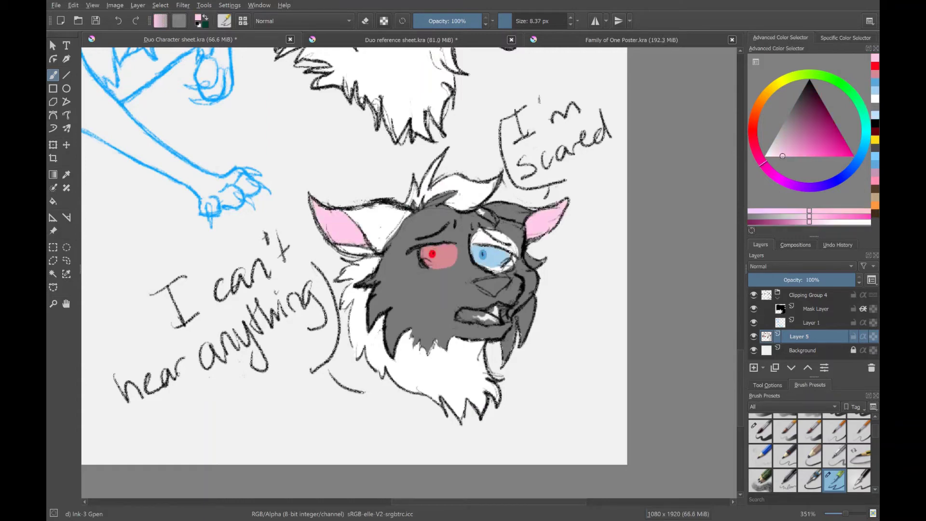
pyautogui.moveTo(480, 210); pyautogui.dragTo(494, 225)
pyautogui.moveTo(460, 314); pyautogui.dragTo(491, 318)
pyautogui.moveTo(477, 280); pyautogui.dragTo(507, 292)
pyautogui.moveTo(422, 264); pyautogui.dragTo(429, 260)
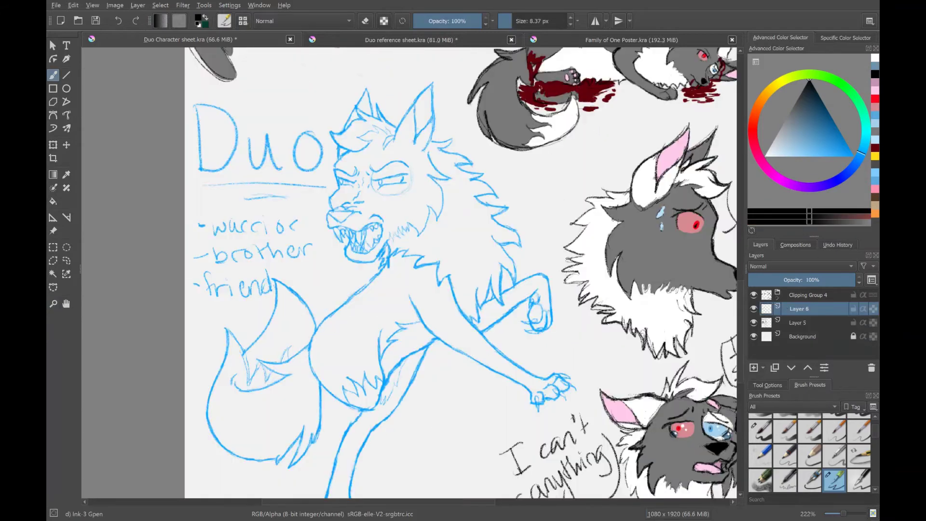
# Step: Move Layer 6 above Clipping Group 4 and set up the Ink-4 Pen Rough brush at 5.18 px
pyautogui.click(859, 480)
pyautogui.moveTo(535, 20); pyautogui.dragTo(521, 22)
pyautogui.hotkey('ctrl', 'pageup')
# Step: Ink the Duo werewolf's nose, snarling mouth, teeth and lower jaw in black over the blue sketch
pyautogui.scroll(4, 377, 168)
pyautogui.moveTo(332, 288); pyautogui.dragTo(314, 287)
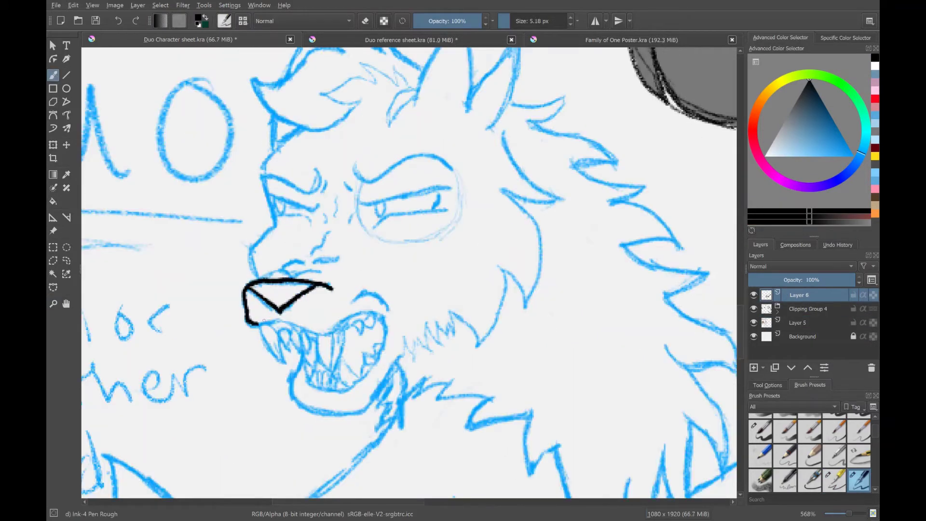
pyautogui.moveTo(246, 321); pyautogui.dragTo(350, 386)
pyautogui.moveTo(260, 326)
pyautogui.mouseDown()
pyautogui.moveTo(289, 366)
pyautogui.moveTo(316, 338)
pyautogui.mouseUp()
pyautogui.moveTo(317, 333)
pyautogui.mouseDown()
pyautogui.moveTo(332, 334)
pyautogui.moveTo(371, 379)
pyautogui.moveTo(347, 376)
pyautogui.mouseUp()
pyautogui.moveTo(293, 345); pyautogui.dragTo(404, 355)
pyautogui.moveTo(355, 295); pyautogui.dragTo(388, 309)
# Step: Ink the Duo werewolf's snout wrinkles, face profile and both brows in black
pyautogui.moveTo(285, 265); pyautogui.dragTo(337, 260)
pyautogui.moveTo(307, 126); pyautogui.dragTo(253, 277)
pyautogui.moveTo(330, 231); pyautogui.dragTo(313, 253)
pyautogui.moveTo(357, 166); pyautogui.dragTo(453, 169)
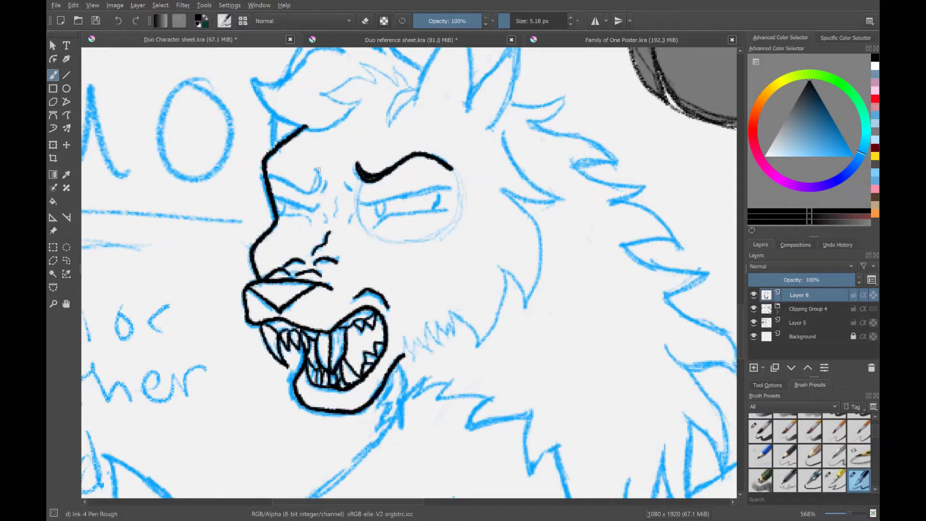
pyautogui.moveTo(269, 180); pyautogui.dragTo(324, 190)
# Step: Ink both of the Duo werewolf's eyes and the frown creases between them
pyautogui.moveTo(345, 177)
pyautogui.mouseDown()
pyautogui.moveTo(351, 189)
pyautogui.moveTo(452, 188)
pyautogui.mouseUp()
pyautogui.moveTo(337, 198); pyautogui.dragTo(328, 222)
pyautogui.moveTo(382, 202); pyautogui.dragTo(384, 214)
pyautogui.moveTo(275, 196); pyautogui.dragTo(321, 212)
pyautogui.moveTo(277, 207); pyautogui.dragTo(315, 218)
pyautogui.moveTo(446, 213); pyautogui.dragTo(378, 228)
# Step: Ink the Duo werewolf's cheek fur, throat fur and the jagged front edge of the mane
pyautogui.moveTo(503, 135); pyautogui.dragTo(564, 208)
pyautogui.moveTo(518, 203)
pyautogui.mouseDown()
pyautogui.moveTo(523, 314)
pyautogui.moveTo(450, 352)
pyautogui.mouseUp()
pyautogui.moveTo(405, 362); pyautogui.dragTo(381, 434)
pyautogui.moveTo(434, 386); pyautogui.dragTo(529, 424)
pyautogui.moveTo(531, 415); pyautogui.dragTo(554, 475)
# Step: Ink the Duo werewolf's hair tuft and both ears
pyautogui.scroll(3, 410, 270)
pyautogui.moveTo(315, 142); pyautogui.dragTo(424, 202)
pyautogui.moveTo(328, 178); pyautogui.dragTo(253, 260)
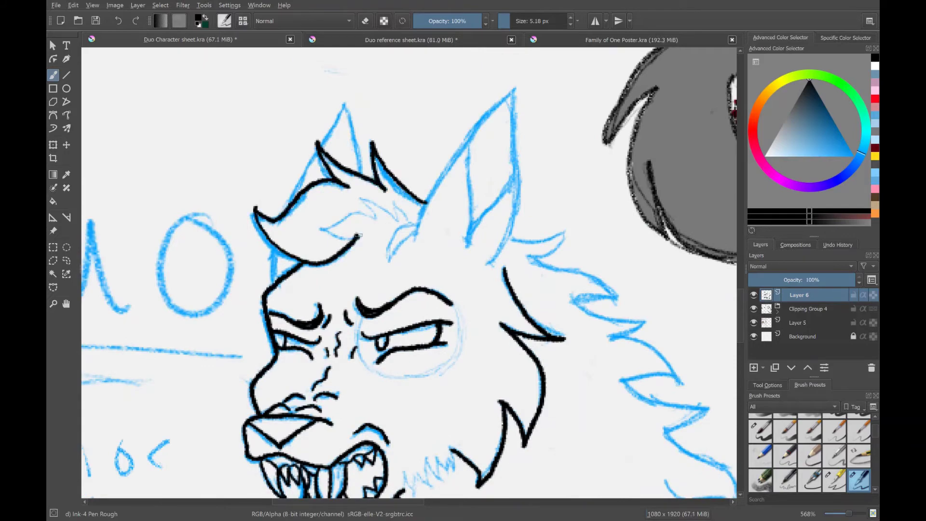
pyautogui.moveTo(289, 202); pyautogui.dragTo(362, 178)
pyautogui.moveTo(417, 224); pyautogui.dragTo(385, 263)
pyautogui.moveTo(414, 249)
pyautogui.mouseDown()
pyautogui.moveTo(514, 92)
pyautogui.moveTo(518, 265)
pyautogui.mouseUp()
# Step: Ink the jagged back edge of the Duo werewolf's mane down to its pointed lower tufts
pyautogui.hscroll(3, 732, 450)
pyautogui.moveTo(394, 260); pyautogui.dragTo(481, 295)
pyautogui.moveTo(436, 302); pyautogui.dragTo(548, 386)
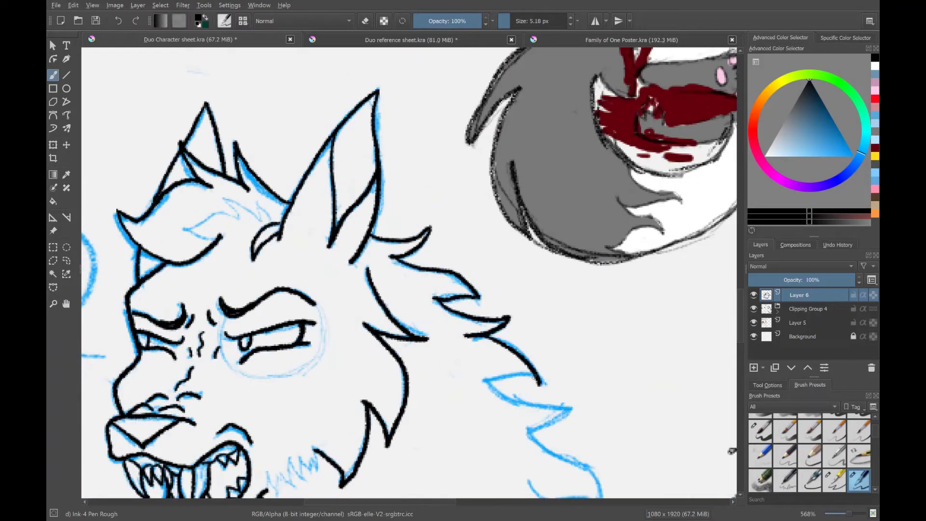
pyautogui.scroll(-4, 410, 270)
pyautogui.hscroll(3, 410, 270)
pyautogui.moveTo(359, 190); pyautogui.dragTo(456, 222)
pyautogui.moveTo(402, 244); pyautogui.dragTo(475, 325)
pyautogui.moveTo(396, 288); pyautogui.dragTo(476, 324)
pyautogui.moveTo(417, 359); pyautogui.dragTo(376, 483)
# Step: Ink the start of the near arm and belly line, and the raised arm with its clawed paw
pyautogui.scroll(-4, 382, 409)
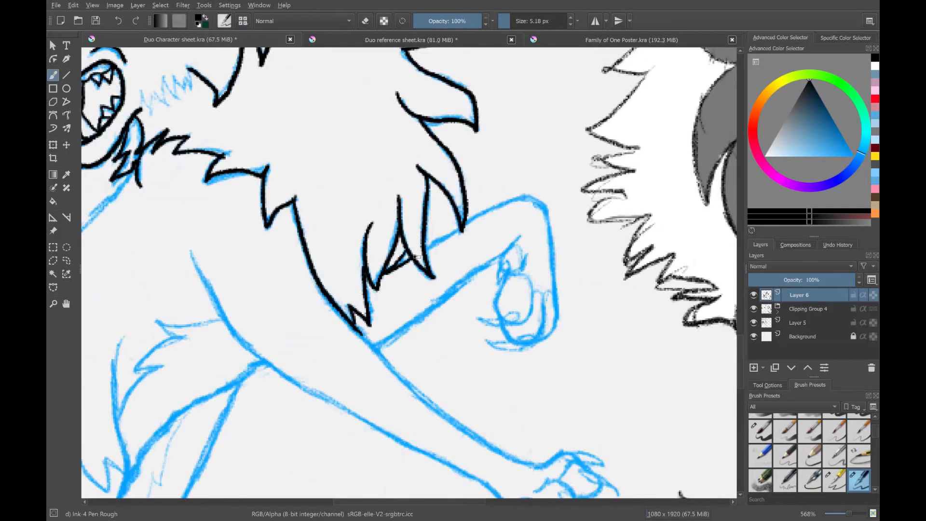
pyautogui.hscroll(3, 381, 409)
pyautogui.scroll(2, 381, 408)
pyautogui.moveTo(514, 295); pyautogui.dragTo(311, 394)
pyautogui.hscroll(5, 311, 395)
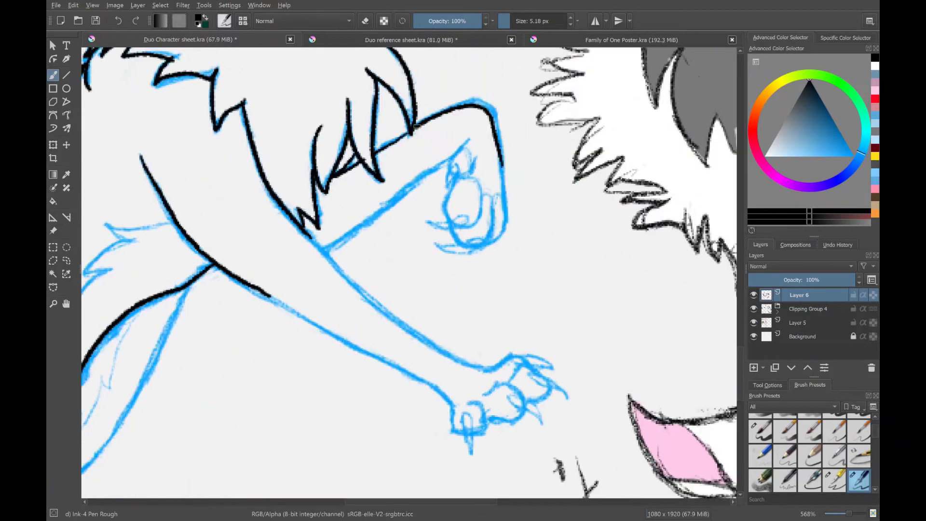
pyautogui.moveTo(412, 120); pyautogui.dragTo(503, 224)
pyautogui.moveTo(470, 142); pyautogui.dragTo(449, 188)
pyautogui.moveTo(451, 164); pyautogui.dragTo(467, 224)
pyautogui.moveTo(434, 244); pyautogui.dragTo(482, 241)
pyautogui.moveTo(475, 185); pyautogui.dragTo(479, 251)
# Step: Ink the raised arm's underside and the outstretched arm with its clawed paw
pyautogui.moveTo(448, 159)
pyautogui.mouseDown()
pyautogui.moveTo(309, 251)
pyautogui.moveTo(497, 368)
pyautogui.mouseUp()
pyautogui.moveTo(482, 366); pyautogui.dragTo(554, 369)
pyautogui.moveTo(248, 287); pyautogui.dragTo(421, 379)
pyautogui.moveTo(421, 378); pyautogui.dragTo(473, 453)
pyautogui.moveTo(482, 396); pyautogui.dragTo(545, 423)
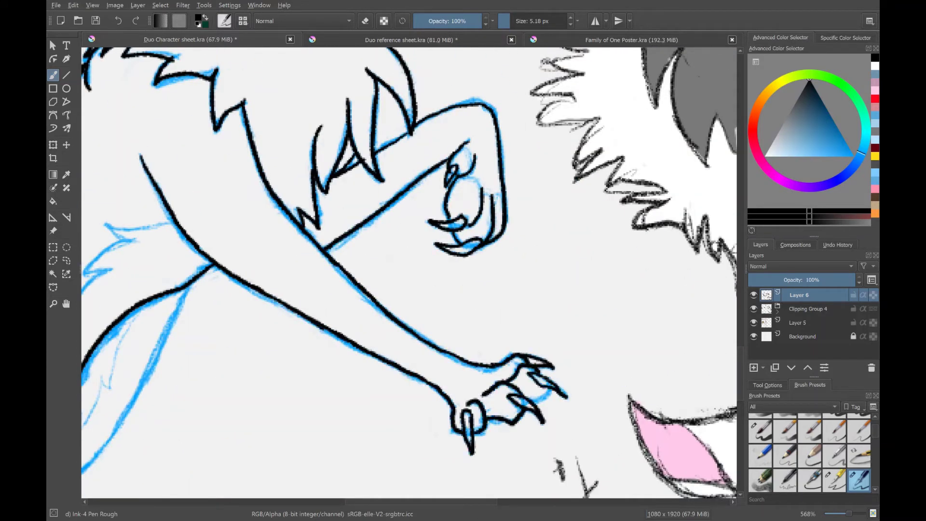
# Step: Ink the Duo werewolf's thigh, lower leg and hind foot with its toes
pyautogui.scroll(-10, 540, 371)
pyautogui.moveTo(568, 155); pyautogui.dragTo(369, 485)
pyautogui.scroll(-5, 368, 485)
pyautogui.moveTo(415, 270); pyautogui.dragTo(364, 355)
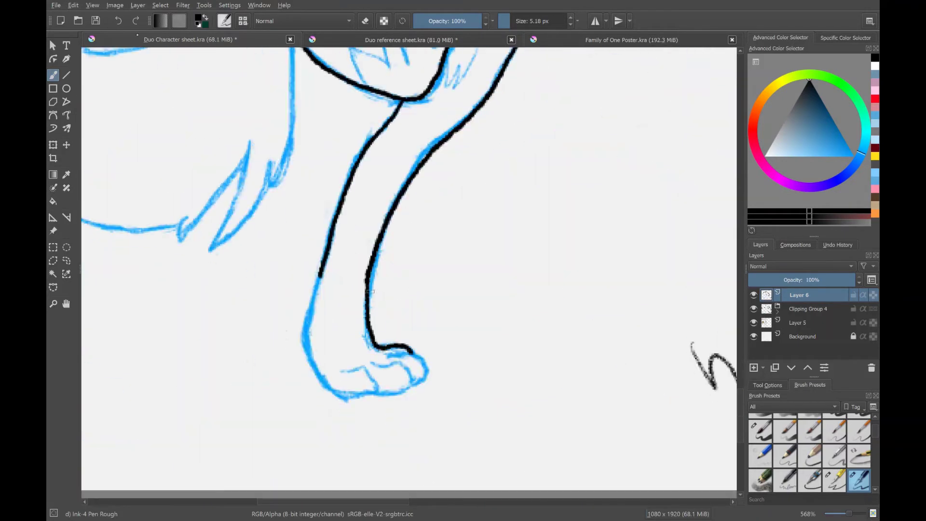
pyautogui.moveTo(367, 266); pyautogui.dragTo(374, 337)
pyautogui.moveTo(373, 345); pyautogui.dragTo(429, 392)
pyautogui.moveTo(379, 280); pyautogui.dragTo(302, 395)
# Step: Ink the Duo werewolf's back, the outer contour of the tail and the fold across it
pyautogui.scroll(15, 338, 338)
pyautogui.moveTo(436, 349)
pyautogui.mouseDown()
pyautogui.moveTo(338, 274)
pyautogui.moveTo(246, 418)
pyautogui.mouseUp()
pyautogui.scroll(-5, 246, 417)
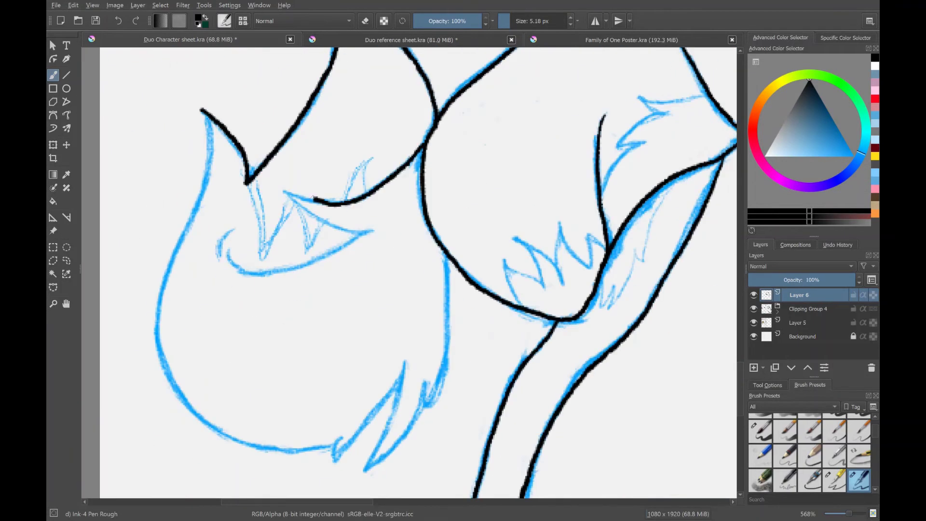
pyautogui.moveTo(202, 111); pyautogui.dragTo(340, 439)
pyautogui.moveTo(283, 187); pyautogui.dragTo(377, 223)
# Step: Clean up the tail's lower outline and ink its pointed tufts and inner curl
pyautogui.press('e')
pyautogui.moveTo(332, 446); pyautogui.dragTo(193, 410)
pyautogui.press('e')
pyautogui.moveTo(405, 363); pyautogui.dragTo(364, 468)
pyautogui.moveTo(367, 256); pyautogui.dragTo(222, 251)
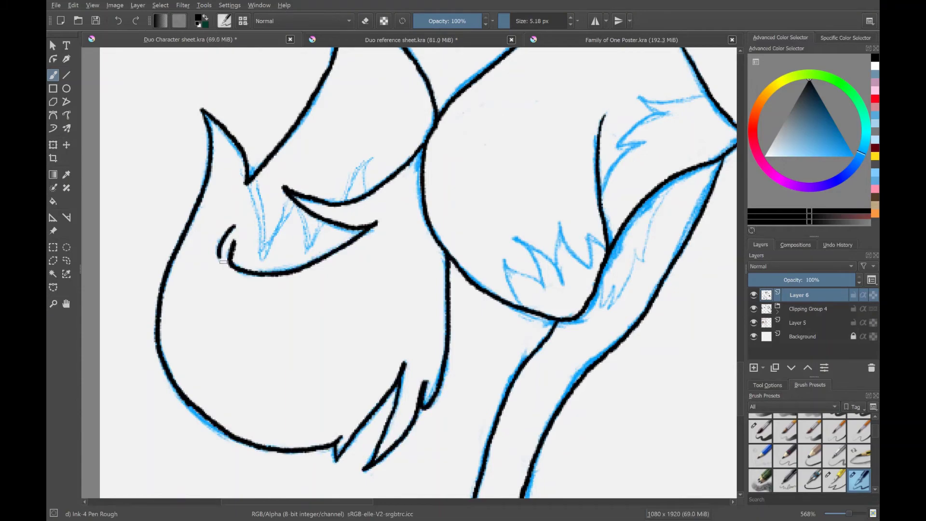
# Step: Paint the werewolf's back, tail edges and hind leg grey on Layer 5 with Ink-3 Gpen, hiding Layer 1's sketch
pyautogui.scroll(-5, 419, 273)
pyautogui.click(799, 339)
pyautogui.click(835, 480)
pyautogui.moveTo(528, 248)
pyautogui.mouseDown()
pyautogui.moveTo(533, 308)
pyautogui.moveTo(420, 366)
pyautogui.moveTo(374, 297)
pyautogui.moveTo(319, 386)
pyautogui.moveTo(297, 496)
pyautogui.mouseUp()
pyautogui.click(753, 324)
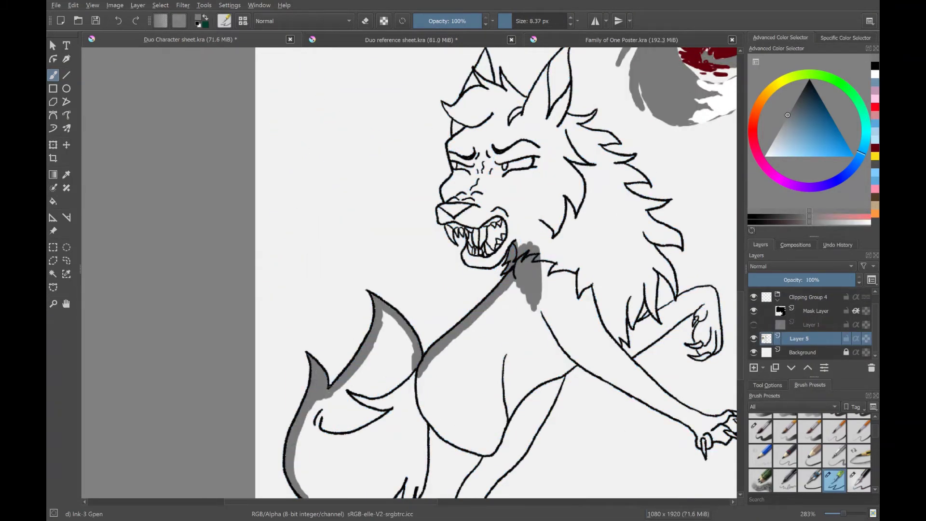
pyautogui.scroll(-3, 360, 337)
pyautogui.moveTo(321, 395)
pyautogui.mouseDown()
pyautogui.moveTo(410, 359)
pyautogui.moveTo(422, 299)
pyautogui.moveTo(488, 477)
pyautogui.moveTo(508, 345)
pyautogui.moveTo(564, 256)
pyautogui.moveTo(486, 353)
pyautogui.mouseUp()
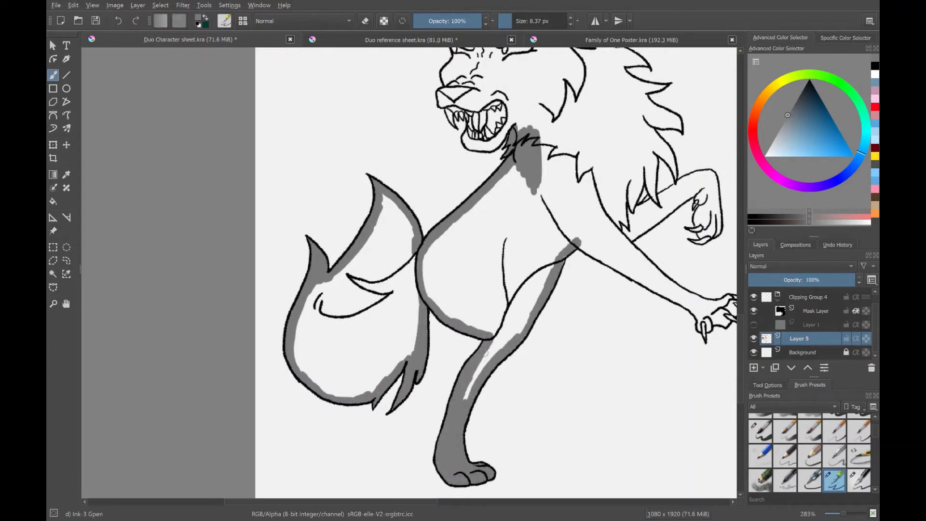
# Step: Fill the Duo werewolf's outstretched and raised arms and paws with grey
pyautogui.hscroll(3, 485, 354)
pyautogui.moveTo(492, 241); pyautogui.dragTo(600, 306)
pyautogui.hscroll(4, 555, 289)
pyautogui.moveTo(518, 311)
pyautogui.mouseDown()
pyautogui.moveTo(564, 296)
pyautogui.moveTo(452, 223)
pyautogui.moveTo(530, 217)
pyautogui.moveTo(506, 193)
pyautogui.moveTo(463, 202)
pyautogui.moveTo(475, 178)
pyautogui.mouseUp()
pyautogui.press('e')
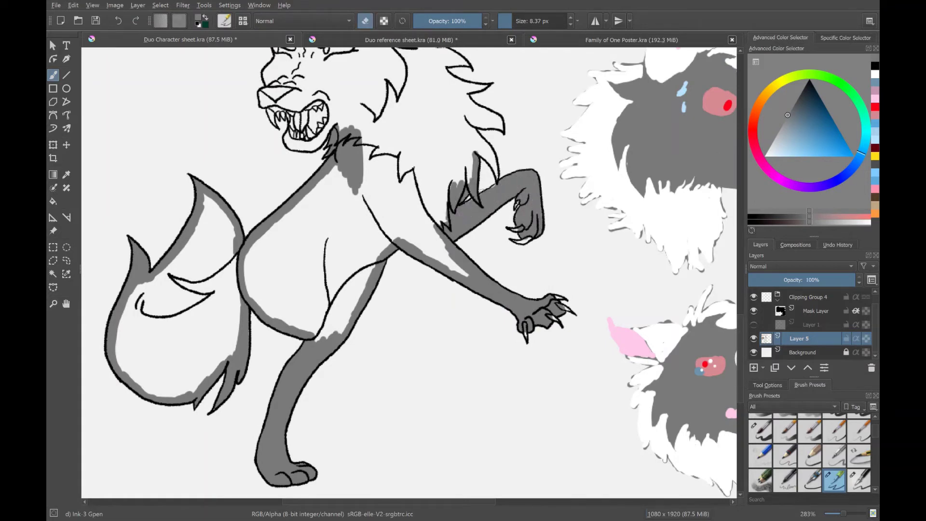
pyautogui.press('e')
# Step: Paint the back edge of the werewolf's mane grey with Layer 1's sketch shown, and hide the sketch again
pyautogui.scroll(3, 483, 217)
pyautogui.click(753, 324)
pyautogui.moveTo(501, 289)
pyautogui.mouseDown()
pyautogui.moveTo(482, 250)
pyautogui.moveTo(438, 211)
pyautogui.mouseUp()
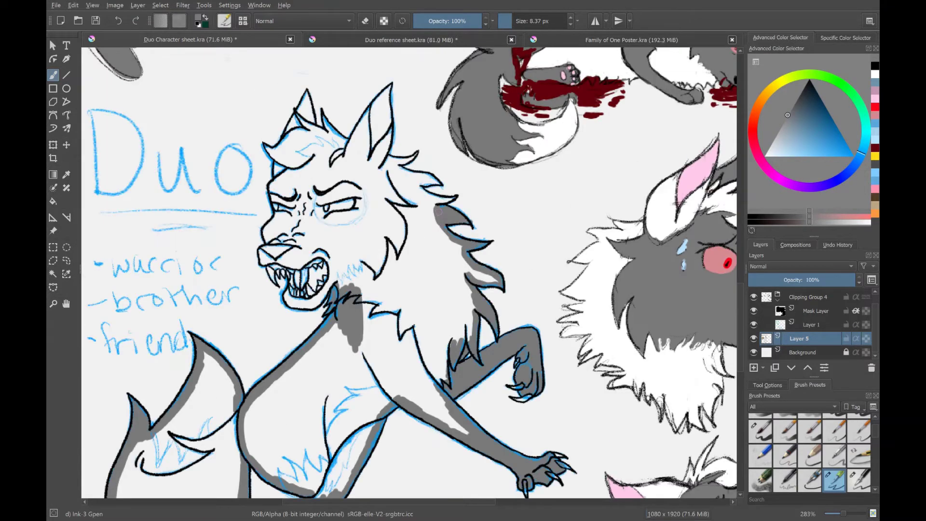
pyautogui.click(753, 325)
# Step: Enlarge the brush to 16.71 px and paint the werewolf's face, ears and outer mane grey
pyautogui.moveTo(323, 306)
pyautogui.mouseDown()
pyautogui.moveTo(263, 251)
pyautogui.moveTo(292, 118)
pyautogui.moveTo(338, 130)
pyautogui.moveTo(318, 169)
pyautogui.moveTo(425, 178)
pyautogui.moveTo(497, 290)
pyautogui.moveTo(461, 344)
pyautogui.mouseUp()
pyautogui.press(']')
pyautogui.moveTo(299, 217)
pyautogui.mouseDown()
pyautogui.moveTo(347, 203)
pyautogui.moveTo(420, 270)
pyautogui.mouseUp()
pyautogui.moveTo(337, 289); pyautogui.dragTo(463, 193)
# Step: Fill the remaining mane, torso, thigh and tail of the Duo werewolf with grey
pyautogui.moveTo(260, 367); pyautogui.dragTo(352, 393)
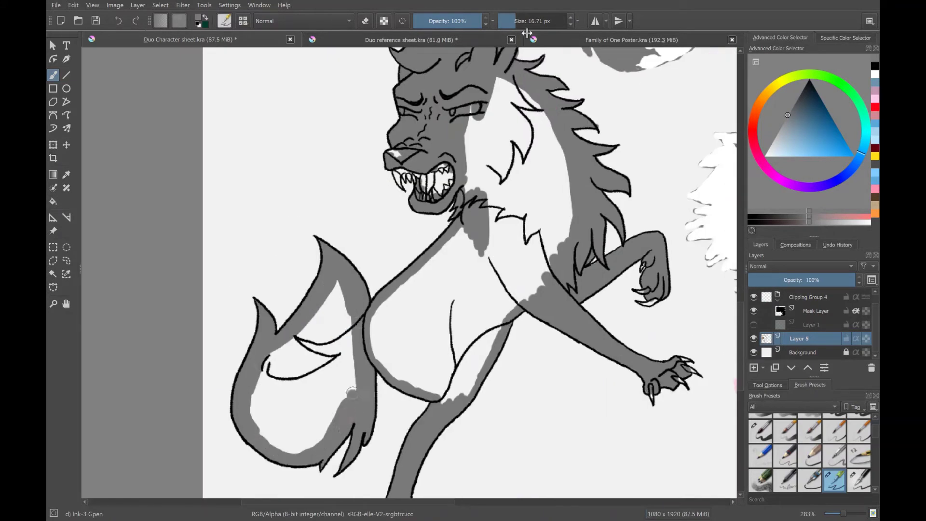
pyautogui.moveTo(555, 121); pyautogui.dragTo(506, 289)
pyautogui.moveTo(507, 217); pyautogui.dragTo(434, 385)
pyautogui.moveTo(266, 314); pyautogui.dragTo(337, 434)
# Step: Show Layer 1's sketch and mark the werewolf's belly, hair, inner ear and near eye patch white at 5.88 px
pyautogui.click(753, 324)
pyautogui.press('[')
pyautogui.press('[')
pyautogui.moveTo(470, 290); pyautogui.dragTo(504, 291)
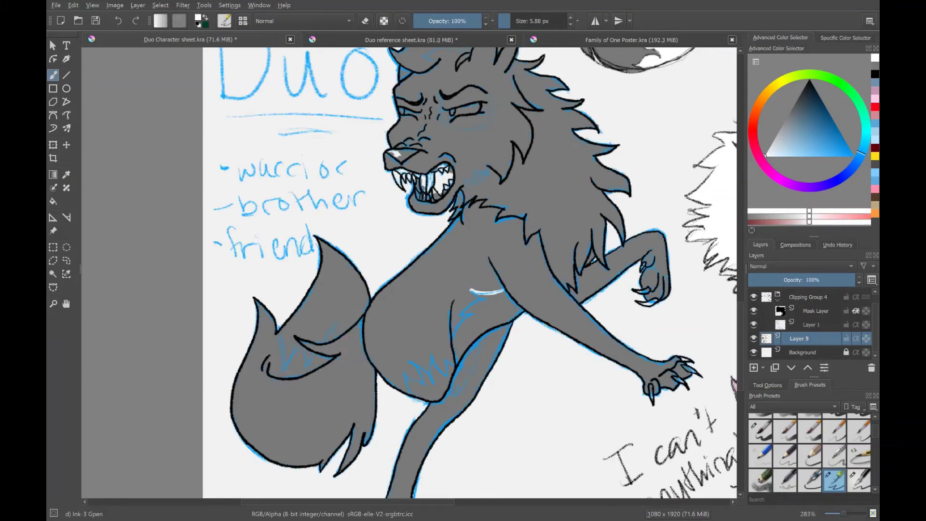
pyautogui.scroll(5, 470, 272)
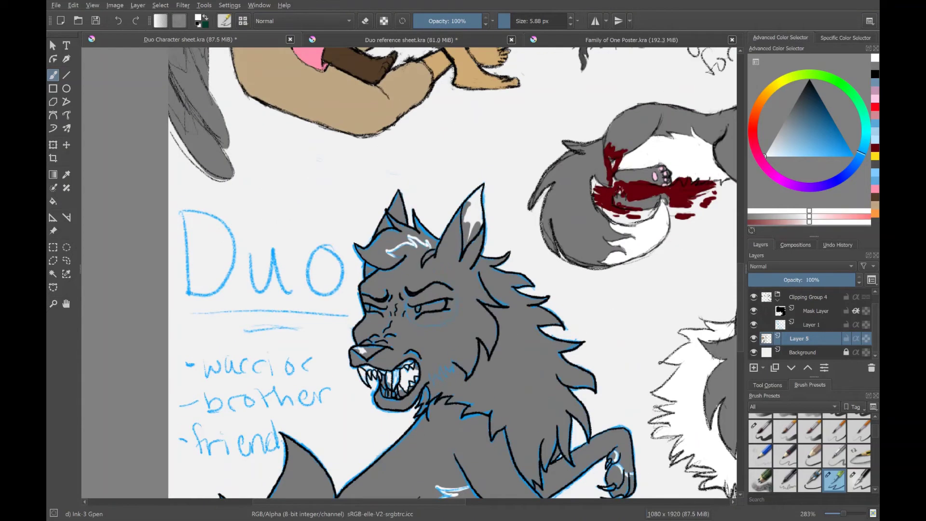
pyautogui.moveTo(410, 297); pyautogui.dragTo(451, 318)
# Step: Erase the blue sketch lines around the Duo werewolf on Layer 1 with a 36.21 px eraser
pyautogui.press('d')
pyautogui.press('e')
pyautogui.press('pageup')
pyautogui.press(']')
pyautogui.press(']')
pyautogui.press(']')
pyautogui.press(']')
pyautogui.press(']')
pyautogui.press(']')
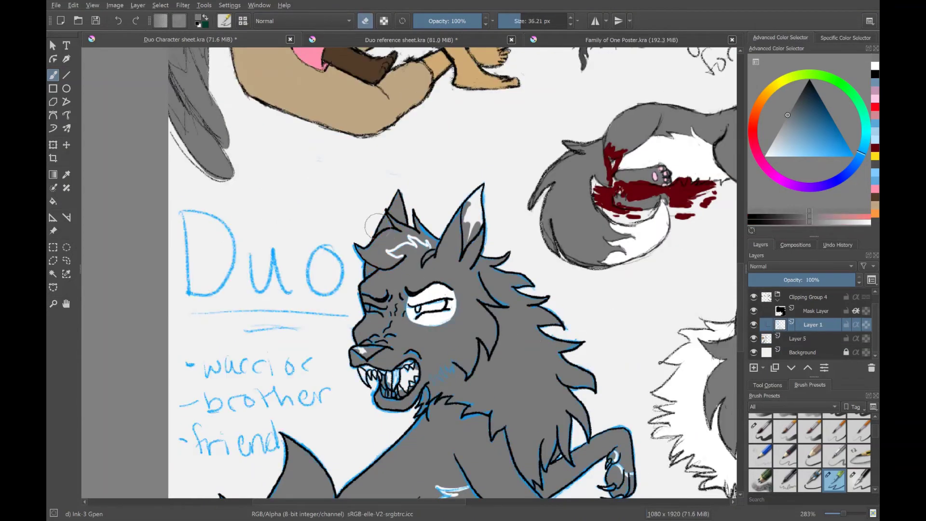
pyautogui.scroll(-6, 429, 304)
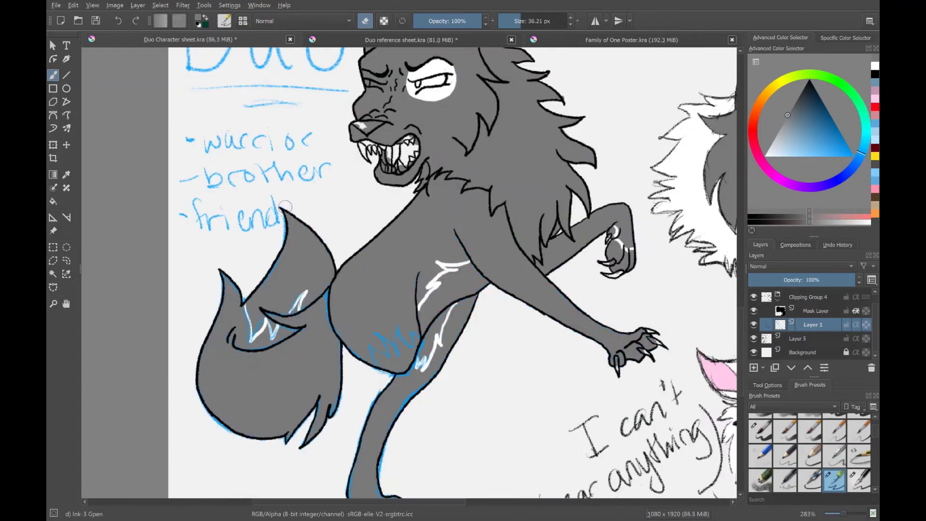
pyautogui.moveTo(285, 206)
pyautogui.mouseDown()
pyautogui.moveTo(304, 425)
pyautogui.moveTo(387, 459)
pyautogui.mouseUp()
# Step: On Layer 5, paint the werewolf's hair and far ear white with a 5.88 px brush
pyautogui.scroll(4, 387, 459)
pyautogui.press('pagedown')
pyautogui.press('e')
pyautogui.press('[')
pyautogui.press('[')
pyautogui.press('[')
pyautogui.press('[')
pyautogui.press('[')
pyautogui.press('[')
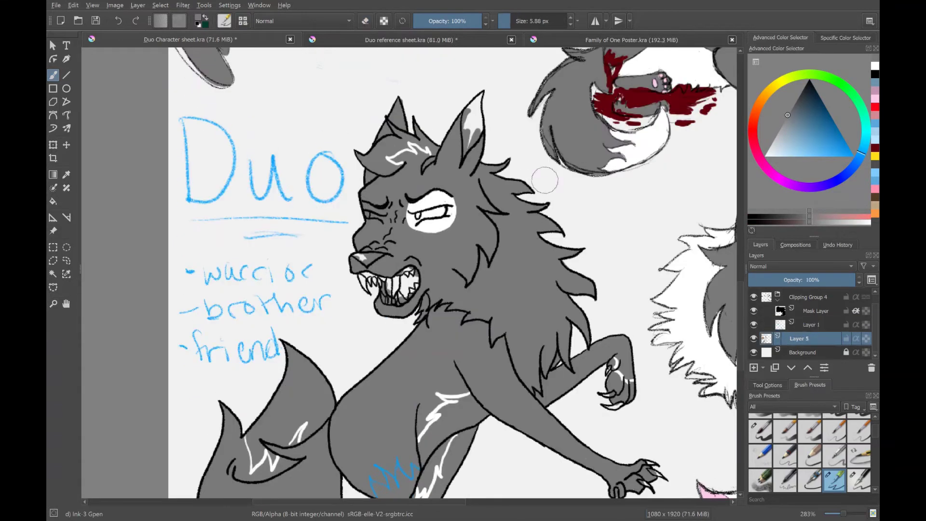
pyautogui.press('x')
pyautogui.moveTo(437, 144)
pyautogui.mouseDown()
pyautogui.moveTo(414, 121)
pyautogui.moveTo(381, 145)
pyautogui.moveTo(410, 148)
pyautogui.mouseUp()
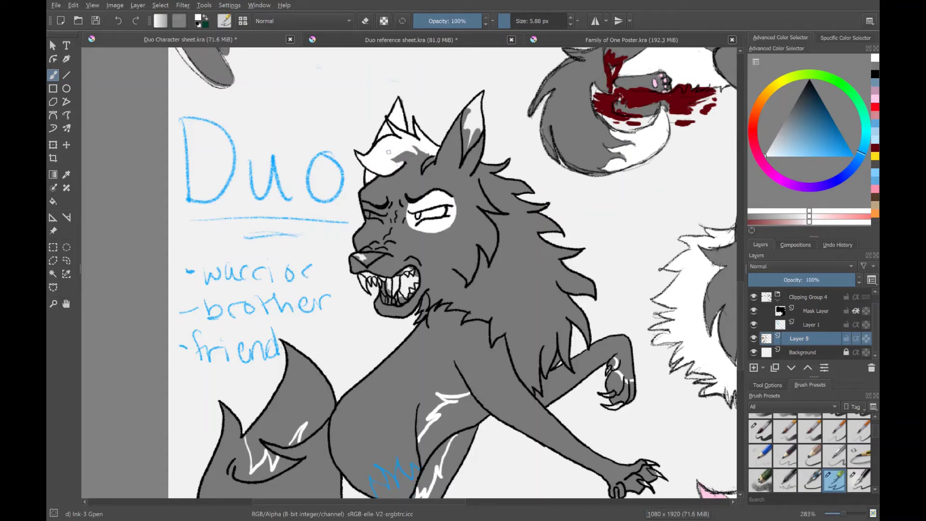
# Step: Fill the werewolf's mane, belly, inner thigh and upper tail with white
pyautogui.moveTo(478, 166)
pyautogui.mouseDown()
pyautogui.moveTo(526, 193)
pyautogui.moveTo(425, 306)
pyautogui.moveTo(501, 270)
pyautogui.moveTo(535, 207)
pyautogui.moveTo(569, 256)
pyautogui.moveTo(518, 330)
pyautogui.moveTo(559, 318)
pyautogui.moveTo(501, 270)
pyautogui.moveTo(525, 299)
pyautogui.moveTo(533, 269)
pyautogui.mouseUp()
pyautogui.scroll(-3, 533, 268)
pyautogui.moveTo(482, 321)
pyautogui.mouseDown()
pyautogui.moveTo(424, 381)
pyautogui.moveTo(448, 318)
pyautogui.mouseUp()
pyautogui.moveTo(254, 359)
pyautogui.mouseDown()
pyautogui.moveTo(303, 280)
pyautogui.moveTo(308, 313)
pyautogui.moveTo(261, 372)
pyautogui.mouseUp()
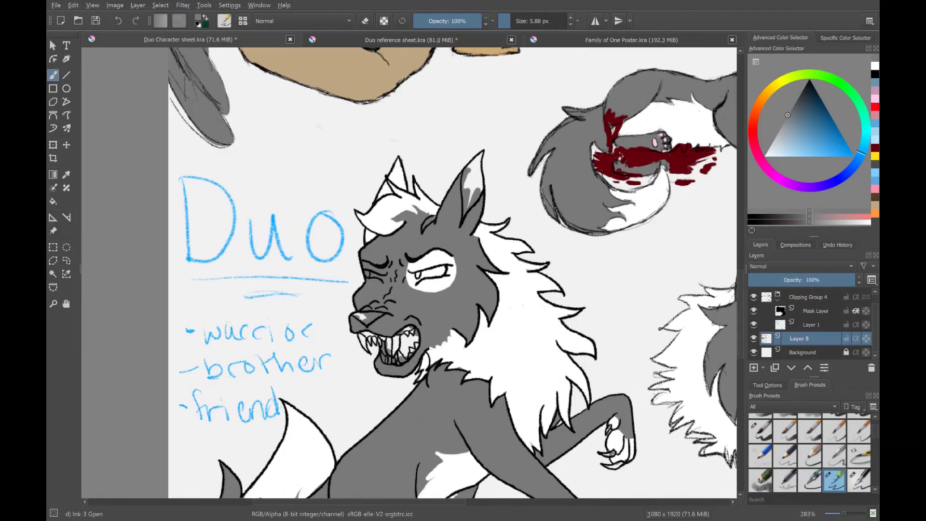
# Step: Paint the werewolf's inner ear and thigh marking light pink
pyautogui.scroll(5, 313, 342)
pyautogui.moveTo(470, 169); pyautogui.dragTo(475, 205)
pyautogui.scroll(-8, 429, 221)
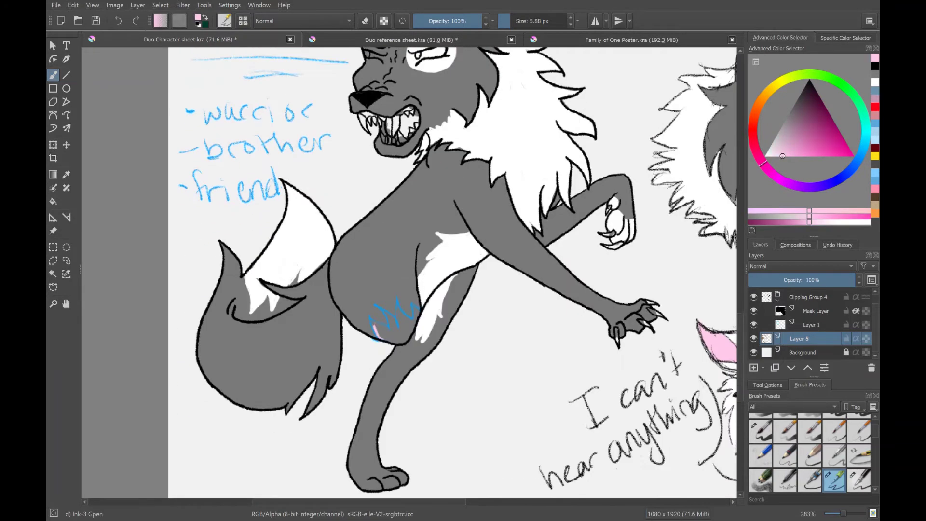
pyautogui.moveTo(381, 332)
pyautogui.mouseDown()
pyautogui.moveTo(401, 309)
pyautogui.moveTo(408, 340)
pyautogui.mouseUp()
# Step: Colour the werewolf's near eye light blue and its far eye red with a pinkish-red surround
pyautogui.scroll(8, 401, 323)
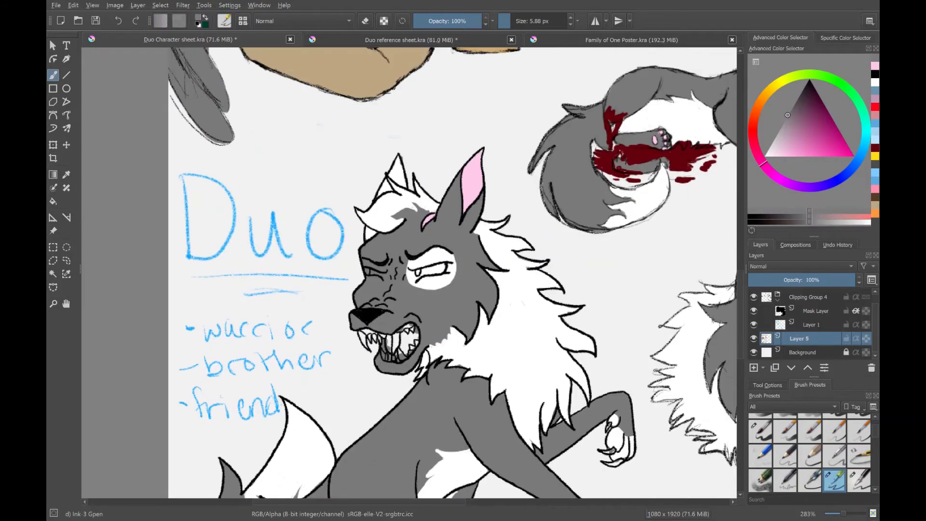
pyautogui.moveTo(409, 272); pyautogui.dragTo(443, 268)
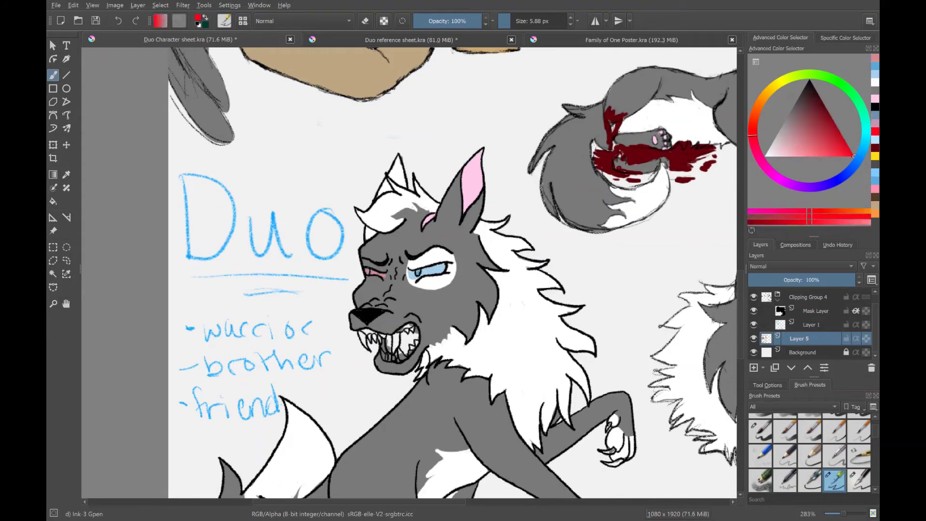
pyautogui.moveTo(365, 266); pyautogui.dragTo(371, 273)
# Step: Paint the werewolf's claws and teeth cream and the inside of its mouth pink
pyautogui.scroll(-3, 400, 289)
pyautogui.scroll(-5, 410, 272)
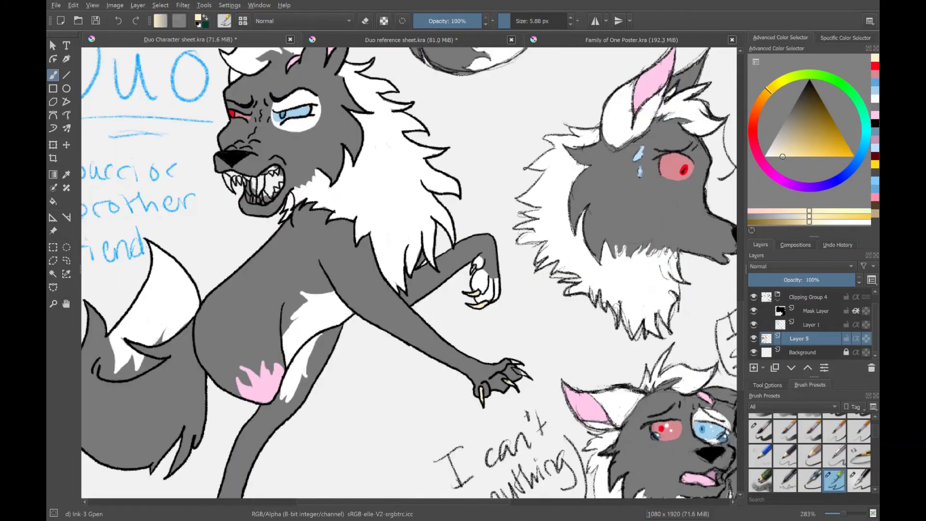
pyautogui.hscroll(-4, 410, 272)
pyautogui.scroll(4, 409, 272)
pyautogui.keyDown('ctrl'); pyautogui.click(440, 209); pyautogui.keyUp('ctrl')
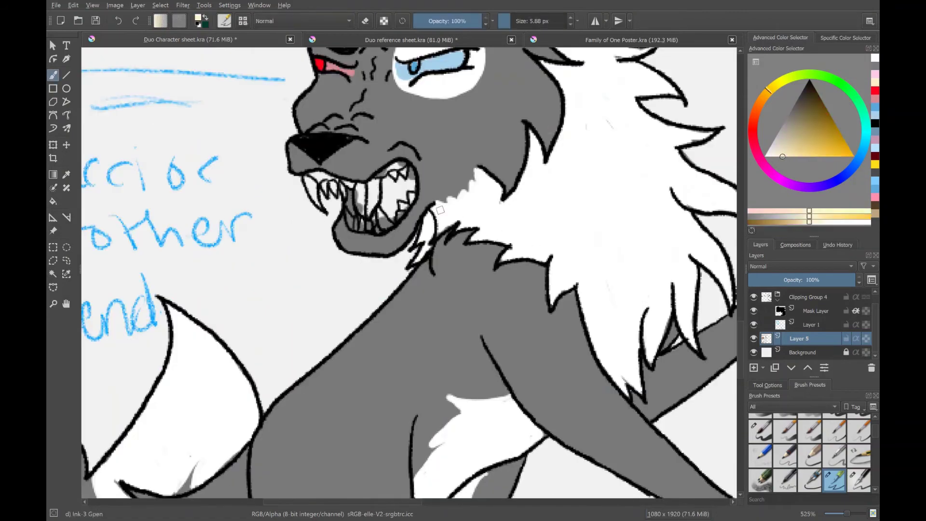
pyautogui.moveTo(319, 176)
pyautogui.mouseDown()
pyautogui.moveTo(386, 203)
pyautogui.moveTo(379, 216)
pyautogui.mouseUp()
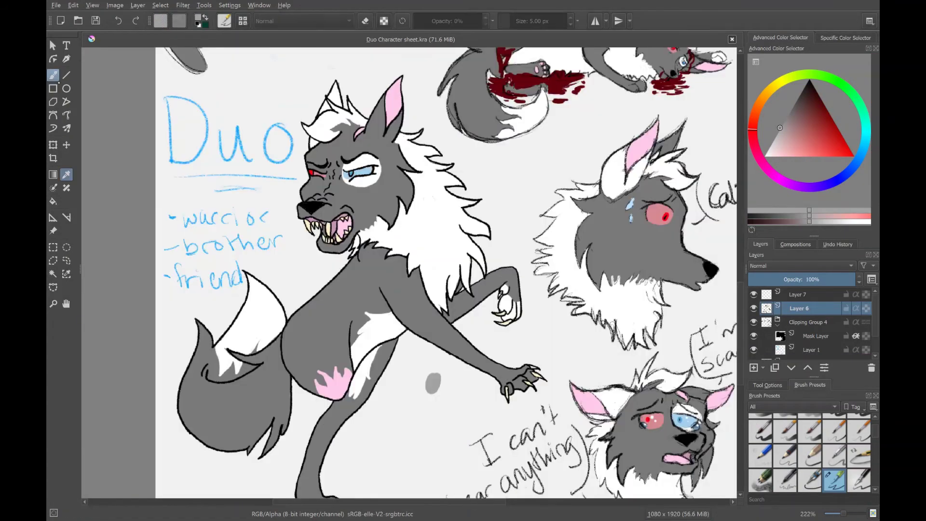
# Step: On Multiply Layer 7, shade the werewolf's ears, hair and cheek fur grey with a 5 px brush
pyautogui.scroll(3, 336, 102)
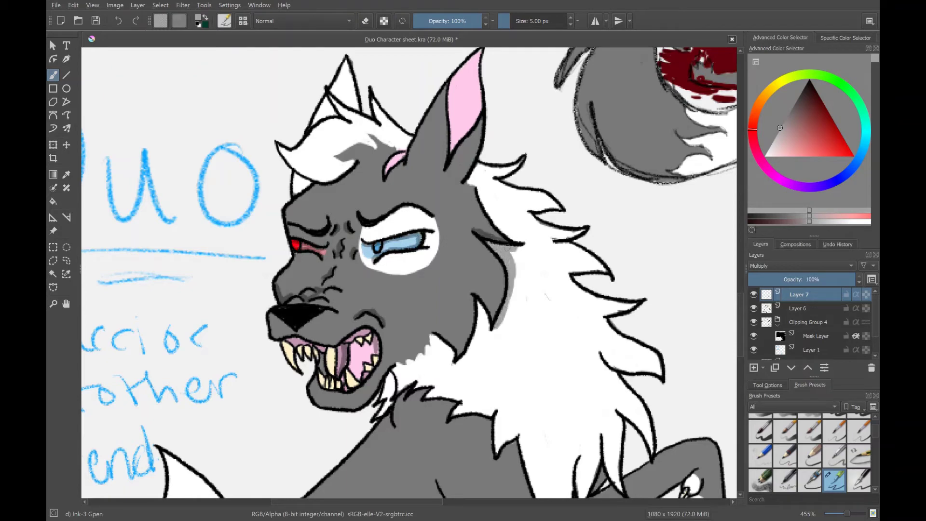
pyautogui.moveTo(462, 179); pyautogui.dragTo(481, 51)
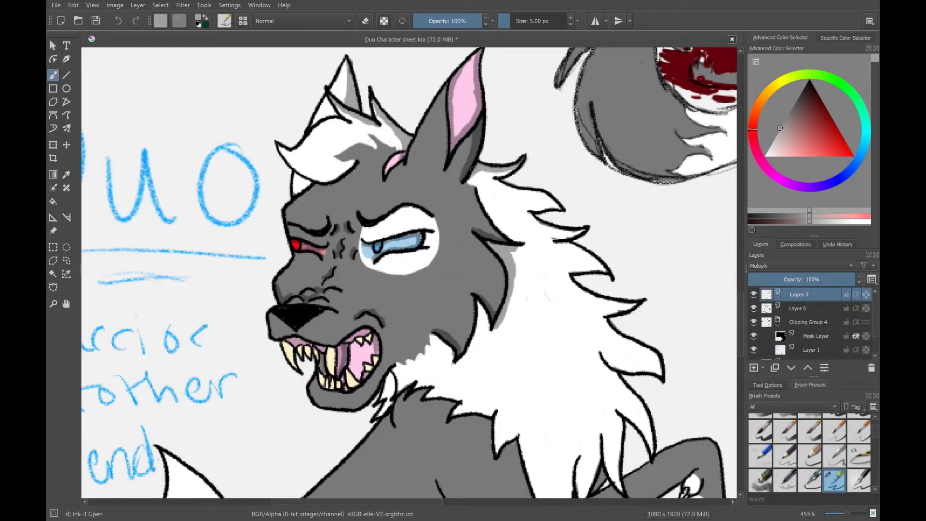
pyautogui.moveTo(502, 236)
pyautogui.mouseDown()
pyautogui.moveTo(475, 311)
pyautogui.moveTo(477, 342)
pyautogui.mouseUp()
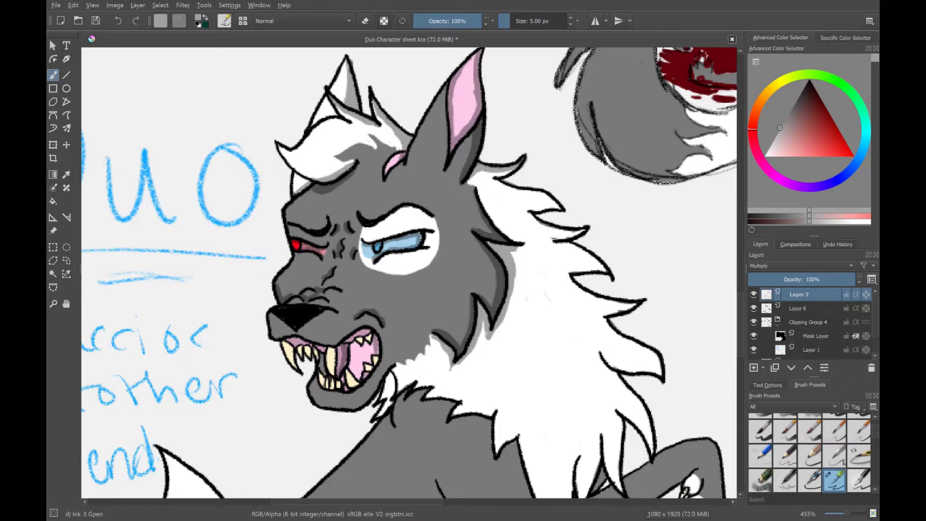
# Step: Shade the werewolf's neck fur and the lower mane with jagged grey fur shadows
pyautogui.scroll(-3, 410, 273)
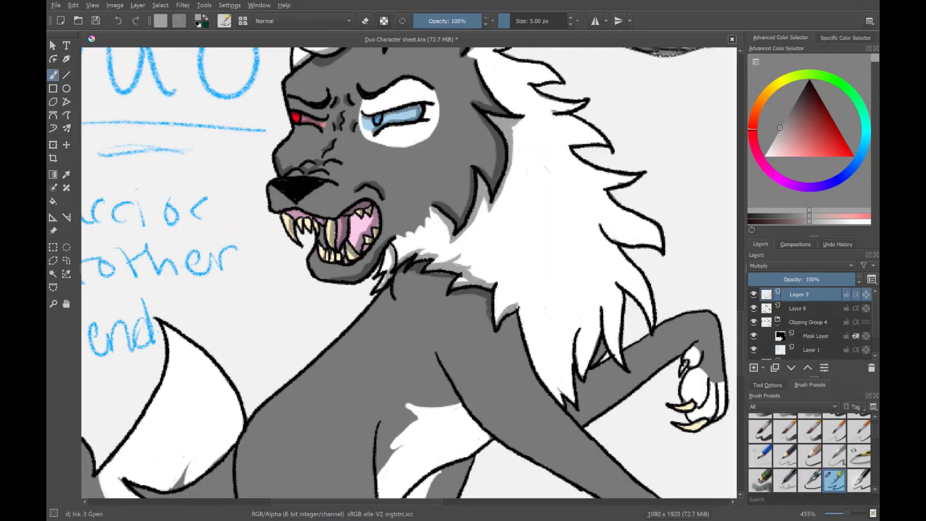
pyautogui.moveTo(512, 304); pyautogui.dragTo(501, 331)
pyautogui.moveTo(501, 330)
pyautogui.mouseDown()
pyautogui.moveTo(357, 336)
pyautogui.moveTo(347, 368)
pyautogui.mouseUp()
pyautogui.moveTo(328, 270); pyautogui.dragTo(361, 297)
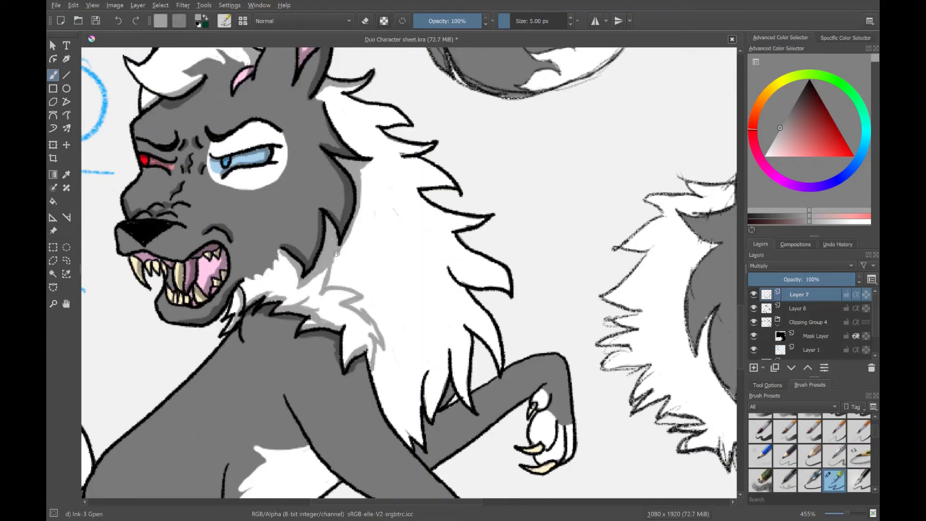
pyautogui.moveTo(338, 252)
pyautogui.mouseDown()
pyautogui.moveTo(385, 337)
pyautogui.moveTo(403, 430)
pyautogui.mouseUp()
pyautogui.moveTo(367, 357)
pyautogui.mouseDown()
pyautogui.moveTo(340, 227)
pyautogui.moveTo(395, 410)
pyautogui.moveTo(420, 437)
pyautogui.moveTo(414, 398)
pyautogui.moveTo(466, 347)
pyautogui.moveTo(451, 395)
pyautogui.mouseUp()
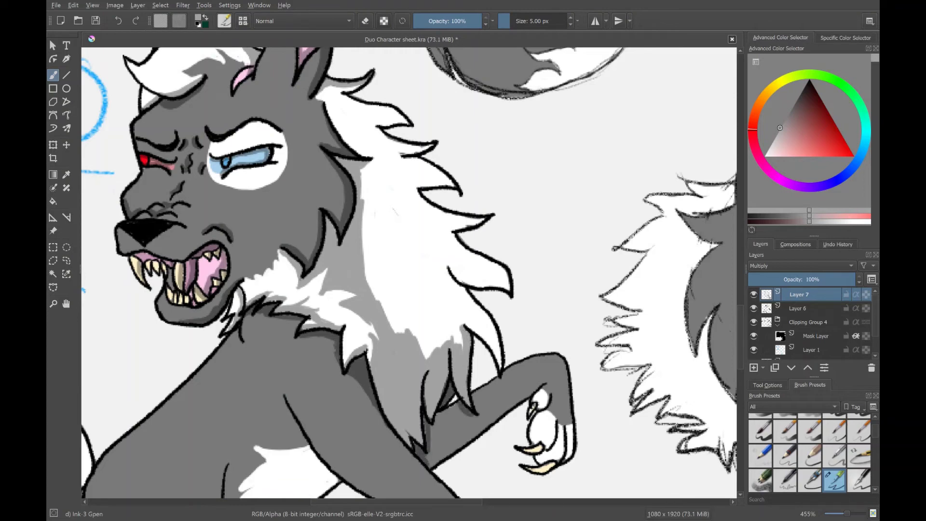
# Step: Extend the grey shading over the upper mane and along its back tufts
pyautogui.scroll(3, 456, 335)
pyautogui.moveTo(316, 198)
pyautogui.mouseDown()
pyautogui.moveTo(376, 268)
pyautogui.moveTo(384, 230)
pyautogui.moveTo(449, 289)
pyautogui.moveTo(425, 311)
pyautogui.moveTo(456, 385)
pyautogui.mouseUp()
pyautogui.moveTo(453, 434)
pyautogui.mouseDown()
pyautogui.moveTo(381, 284)
pyautogui.moveTo(371, 347)
pyautogui.moveTo(444, 313)
pyautogui.moveTo(502, 386)
pyautogui.moveTo(439, 367)
pyautogui.moveTo(482, 434)
pyautogui.moveTo(456, 446)
pyautogui.moveTo(400, 388)
pyautogui.moveTo(376, 337)
pyautogui.moveTo(410, 461)
pyautogui.moveTo(428, 460)
pyautogui.mouseUp()
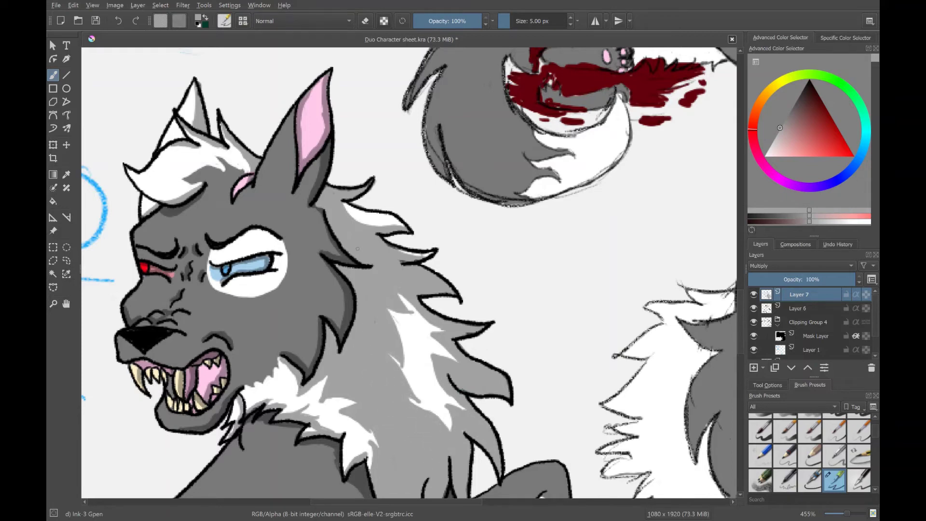
# Step: Erase thin light fur strands out of the mane's grey shading
pyautogui.scroll(-2, 357, 249)
pyautogui.press('e')
pyautogui.moveTo(375, 305); pyautogui.dragTo(393, 353)
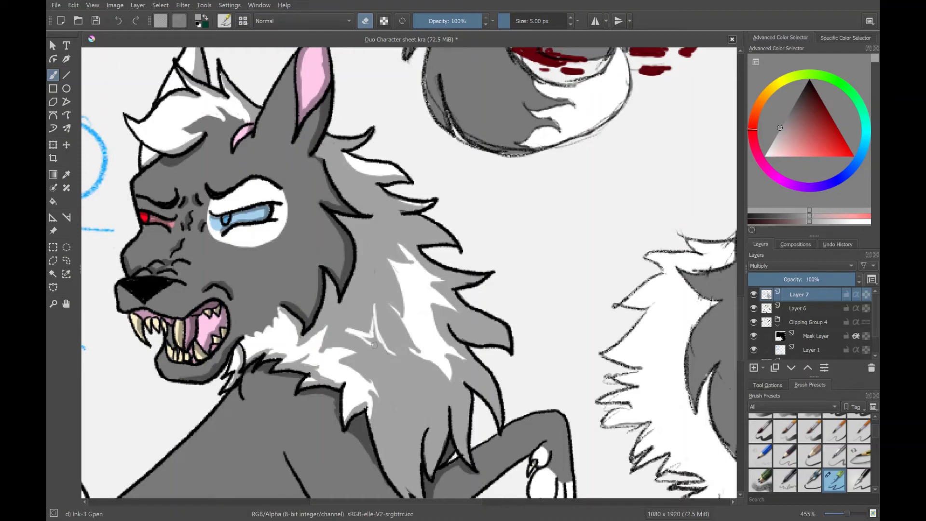
pyautogui.moveTo(373, 344); pyautogui.dragTo(387, 343)
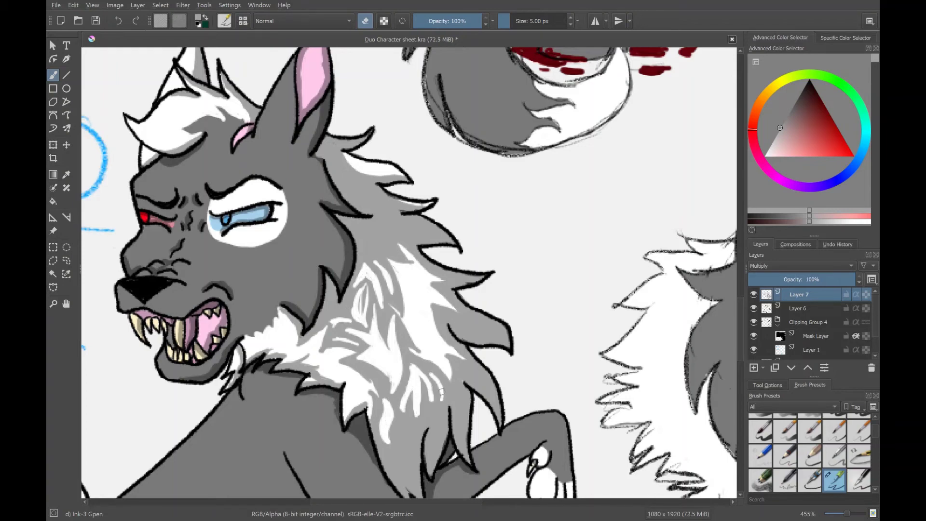
pyautogui.hscroll(-3, 375, 353)
pyautogui.press('e')
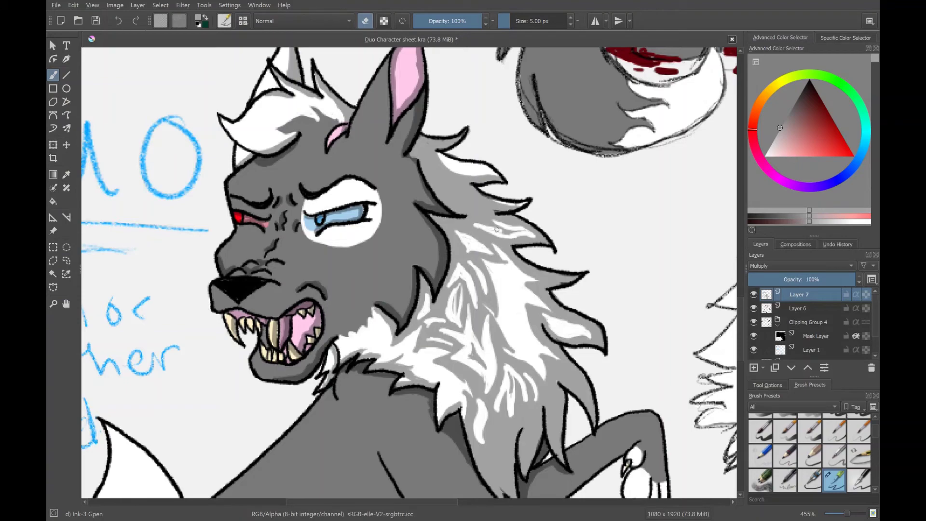
pyautogui.moveTo(469, 206)
pyautogui.mouseDown()
pyautogui.moveTo(506, 260)
pyautogui.moveTo(574, 253)
pyautogui.mouseUp()
# Step: Shade the raised foreleg with its paw and the upper edge of the outstretched foreleg
pyautogui.scroll(-8, 474, 204)
pyautogui.press('e')
pyautogui.moveTo(637, 166); pyautogui.dragTo(588, 221)
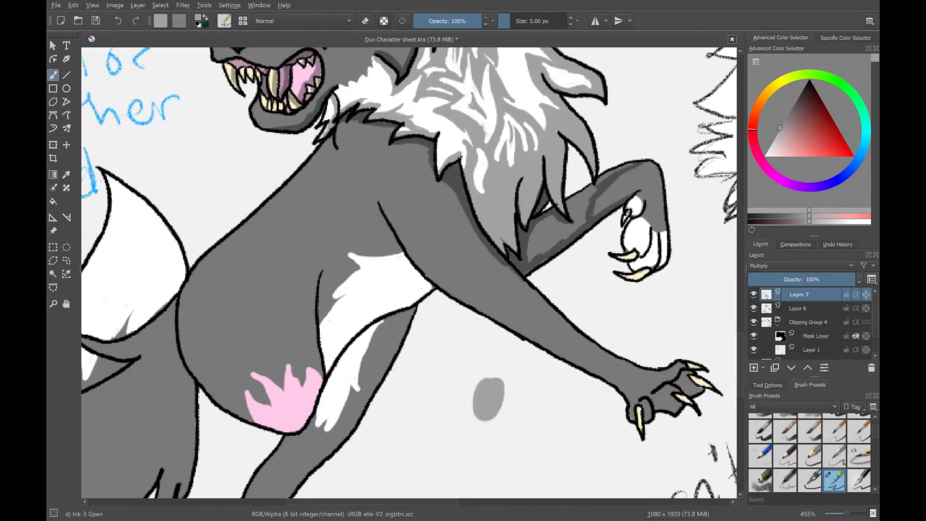
pyautogui.moveTo(529, 260); pyautogui.dragTo(593, 191)
pyautogui.hscroll(3, 546, 248)
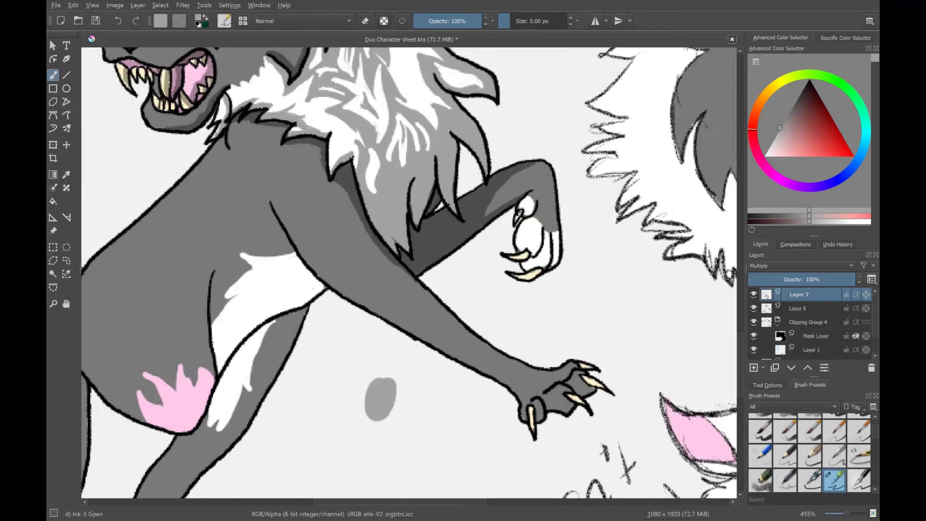
pyautogui.moveTo(543, 167); pyautogui.dragTo(547, 249)
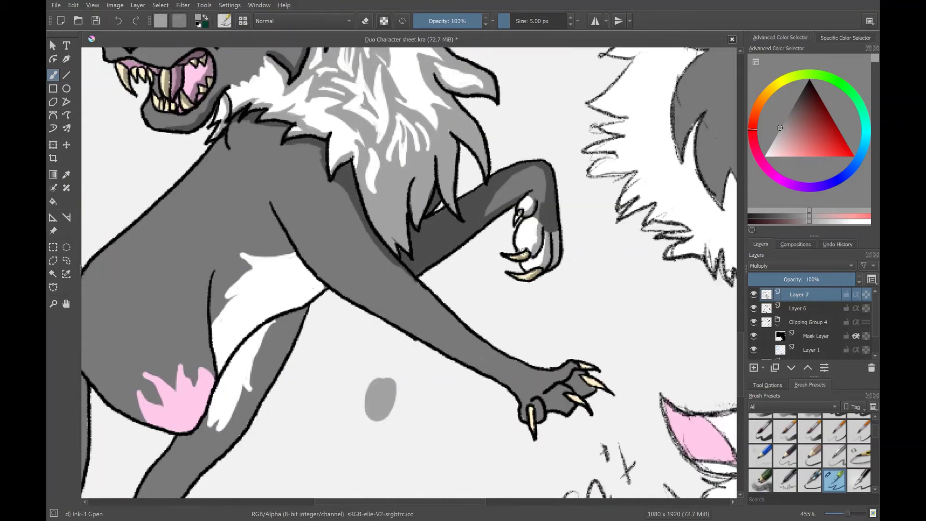
pyautogui.moveTo(399, 270)
pyautogui.mouseDown()
pyautogui.moveTo(507, 357)
pyautogui.moveTo(586, 368)
pyautogui.mouseUp()
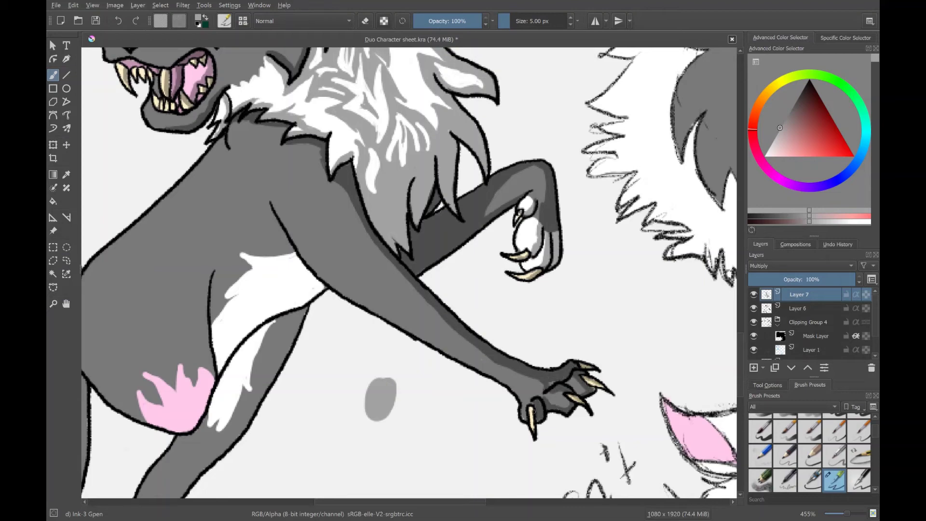
# Step: Shade the werewolf's white belly patch and the front edge of its thigh, including the pink marking
pyautogui.hscroll(-6, 409, 272)
pyautogui.moveTo(530, 243)
pyautogui.mouseDown()
pyautogui.moveTo(506, 311)
pyautogui.moveTo(461, 369)
pyautogui.moveTo(455, 337)
pyautogui.moveTo(528, 271)
pyautogui.moveTo(558, 287)
pyautogui.mouseUp()
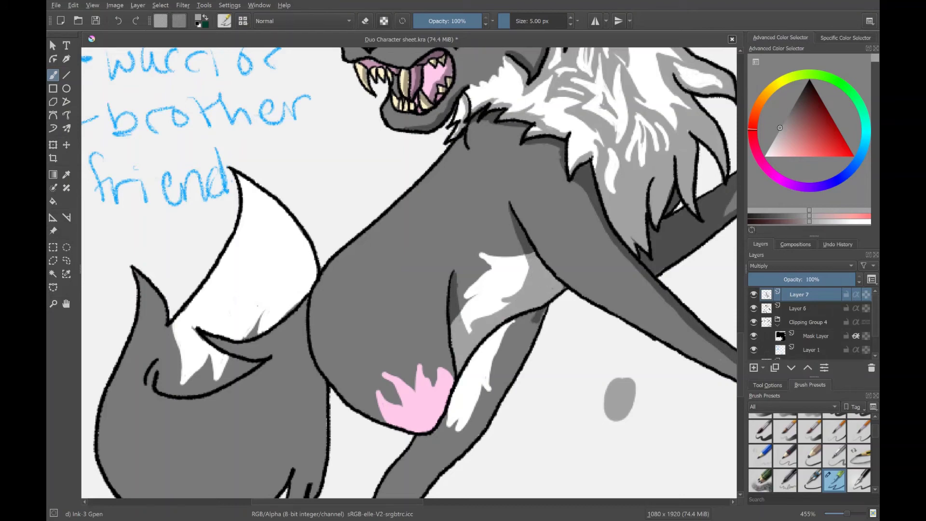
pyautogui.moveTo(482, 337)
pyautogui.mouseDown()
pyautogui.moveTo(449, 429)
pyautogui.moveTo(531, 318)
pyautogui.moveTo(438, 477)
pyautogui.moveTo(448, 425)
pyautogui.moveTo(424, 275)
pyautogui.mouseUp()
pyautogui.moveTo(434, 308); pyautogui.dragTo(446, 400)
# Step: Shade the rear side of the werewolf's hind leg from the thigh down to the paw
pyautogui.scroll(-5, 434, 337)
pyautogui.moveTo(436, 280)
pyautogui.mouseDown()
pyautogui.moveTo(407, 330)
pyautogui.moveTo(369, 480)
pyautogui.mouseUp()
pyautogui.moveTo(369, 439); pyautogui.dragTo(363, 479)
pyautogui.moveTo(405, 366); pyautogui.dragTo(400, 478)
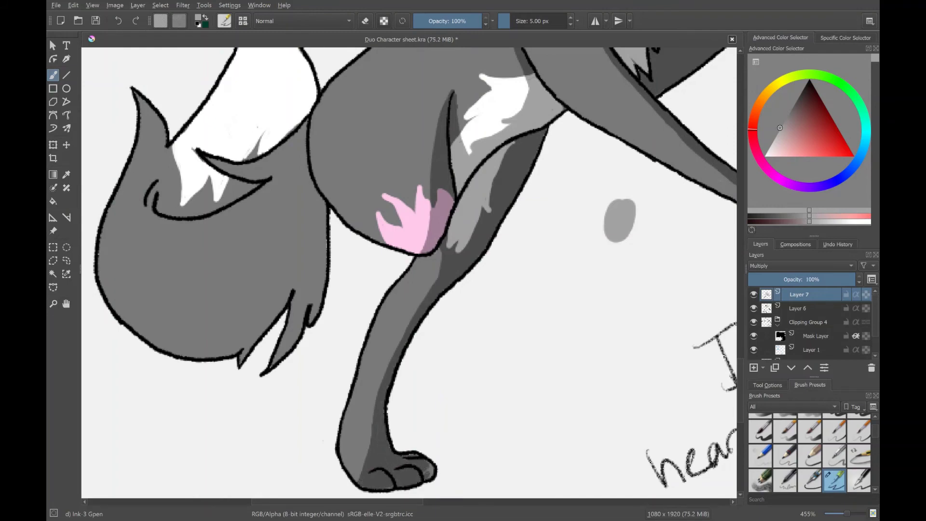
# Step: Shade the tail's edge next to the thigh and its hanging fur tufts
pyautogui.hscroll(-5, 410, 272)
pyautogui.moveTo(471, 121); pyautogui.dragTo(466, 264)
pyautogui.moveTo(480, 235); pyautogui.dragTo(464, 295)
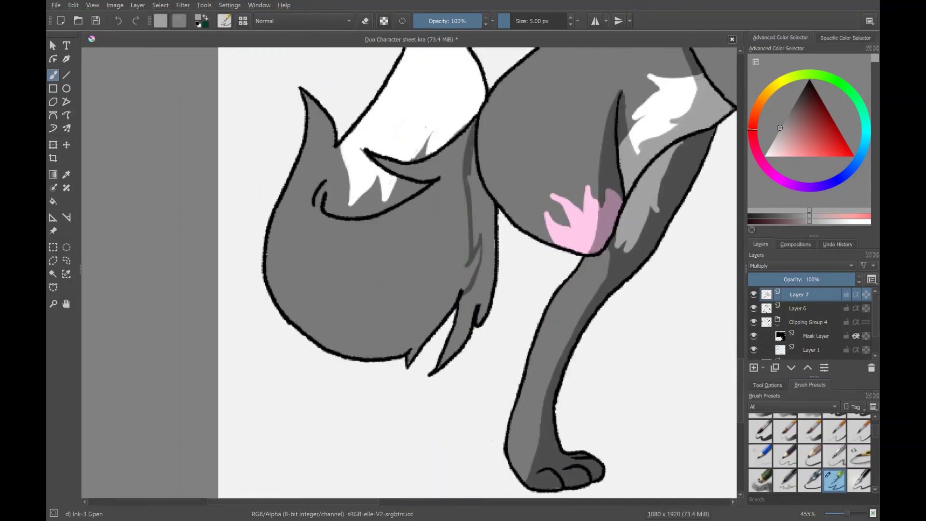
pyautogui.moveTo(467, 173); pyautogui.dragTo(488, 247)
pyautogui.moveTo(486, 208); pyautogui.dragTo(441, 365)
pyautogui.moveTo(484, 281); pyautogui.dragTo(451, 357)
pyautogui.moveTo(473, 273); pyautogui.dragTo(408, 362)
# Step: Shade the tail's white upper section, the inside of its curl and its lower edge
pyautogui.scroll(4, 434, 270)
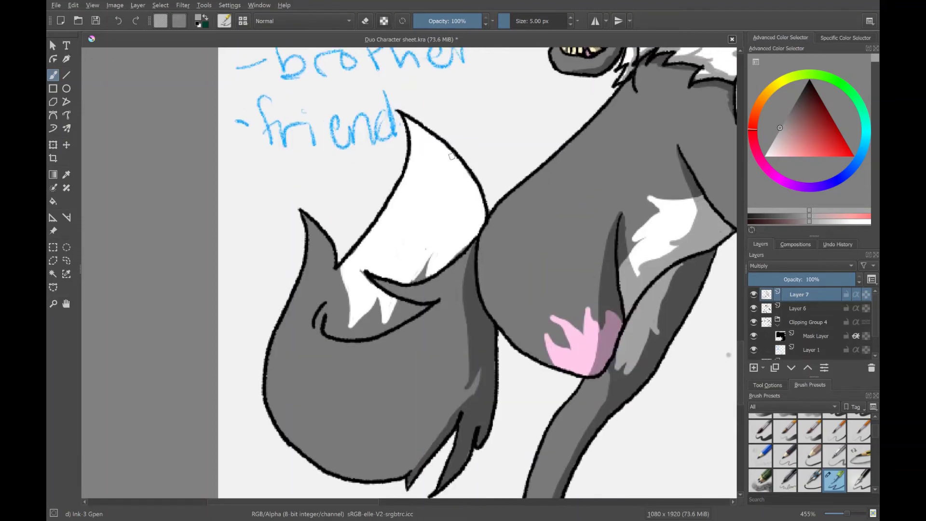
pyautogui.moveTo(458, 153)
pyautogui.mouseDown()
pyautogui.moveTo(418, 270)
pyautogui.moveTo(469, 202)
pyautogui.moveTo(416, 279)
pyautogui.mouseUp()
pyautogui.moveTo(463, 199); pyautogui.dragTo(445, 259)
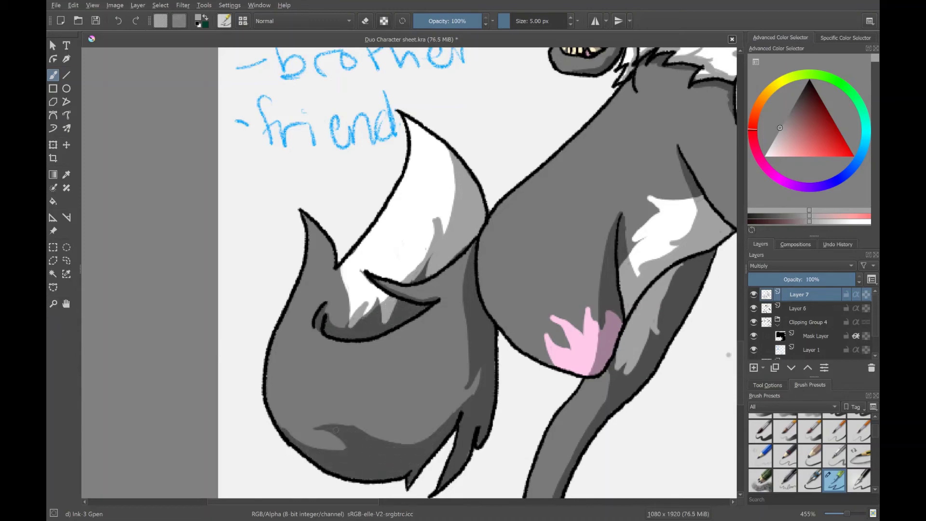
# Step: Switch to Layer 6 and erase the grey test swatch beside the werewolf
pyautogui.hscroll(10, 410, 275)
pyautogui.scroll(15, 410, 275)
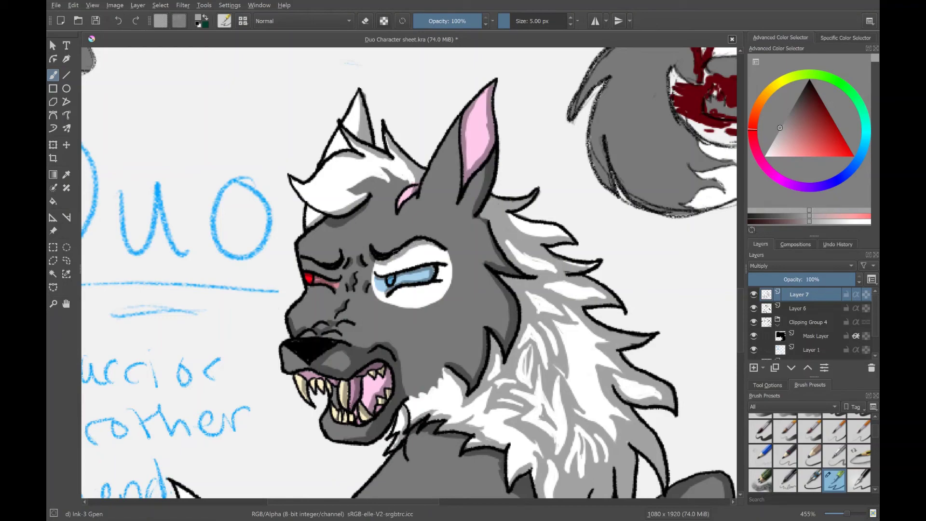
pyautogui.scroll(-5, 409, 275)
pyautogui.click(799, 309)
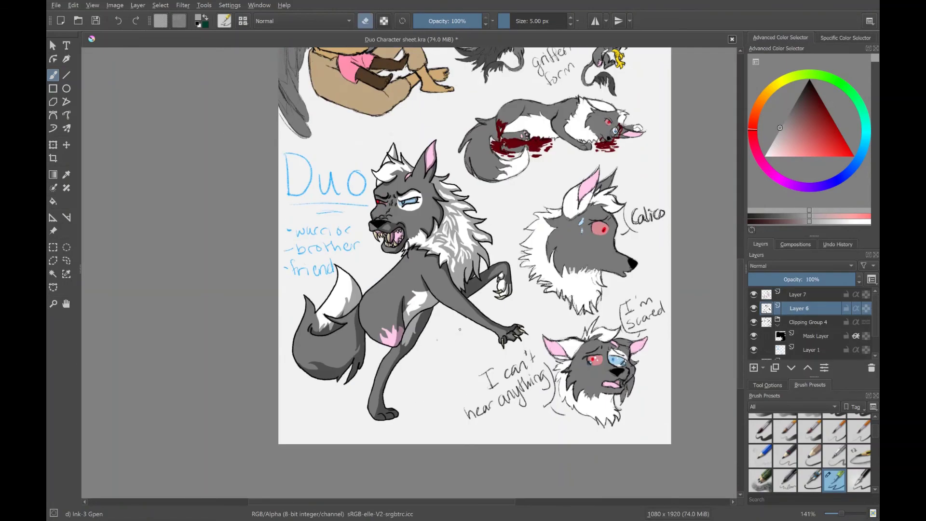
pyautogui.press('pageup')
# Step: On a new layer above Background, paint a dark teal ground patch behind the lying wolf with Charcoal Rock Soft at 85 px
pyautogui.scroll(5, 442, 331)
pyautogui.press('pagedown')
pyautogui.press('pagedown')
pyautogui.press('pagedown')
pyautogui.press('pagedown')
pyautogui.press('pagedown')
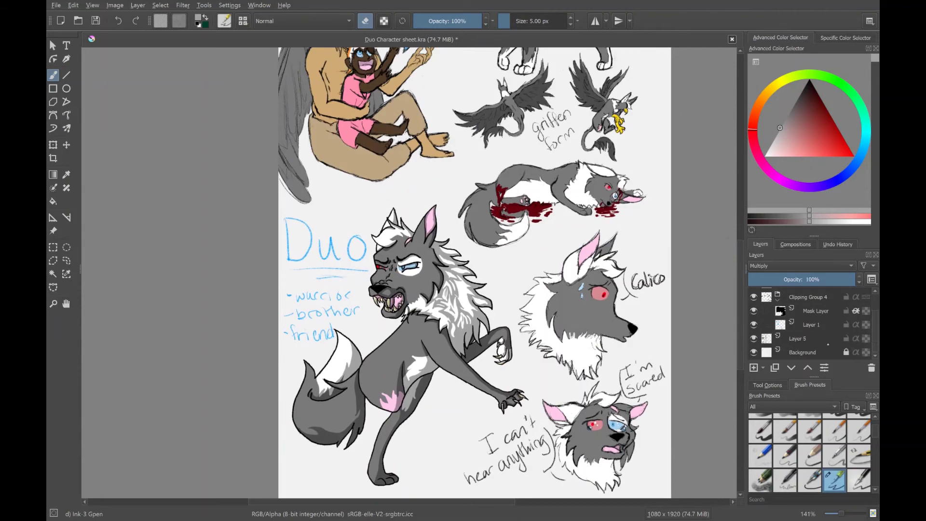
pyautogui.hscroll(3, 442, 331)
pyautogui.press('/')
pyautogui.press('x')
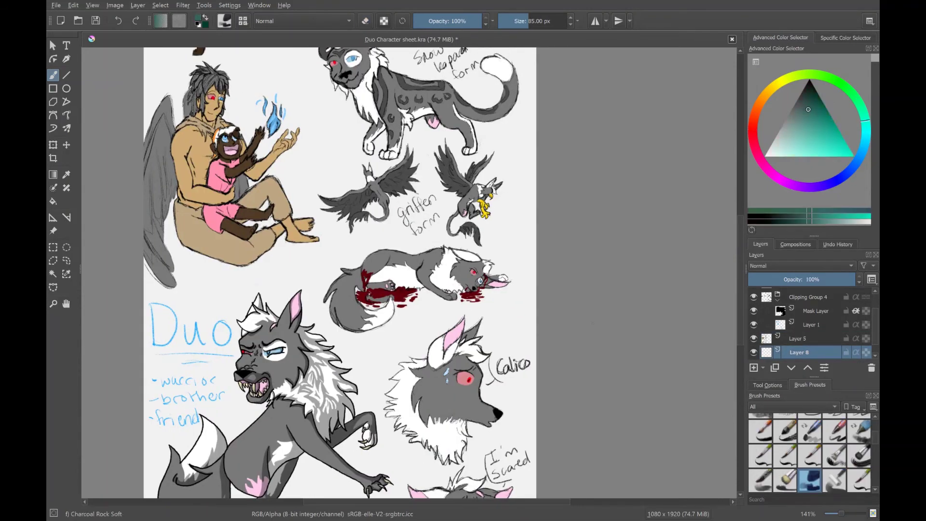
pyautogui.moveTo(323, 295); pyautogui.dragTo(435, 311)
pyautogui.press('k')
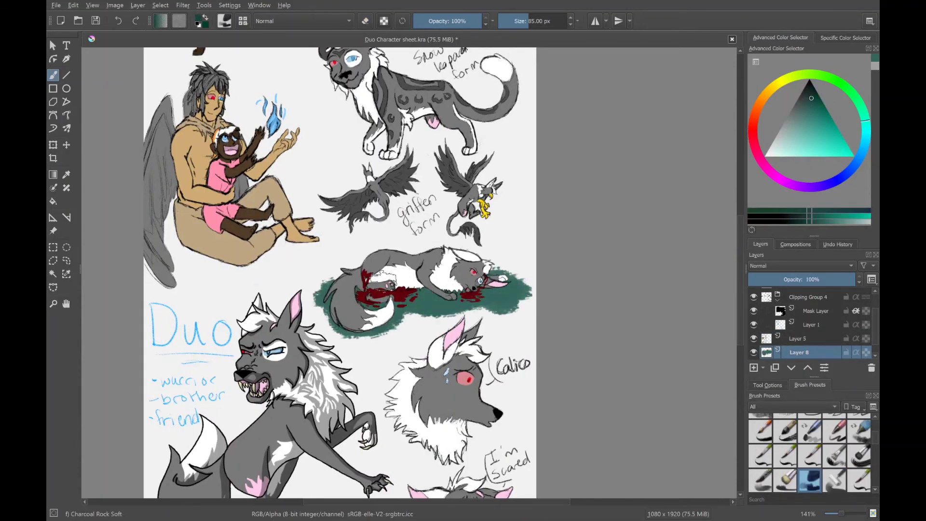
# Step: Stamp grass around the lying wolf's teal ground patch, and paint a dark red blood pool over it with Charcoal Rock Soft at 85 px
pyautogui.press('/')
pyautogui.moveTo(523, 268); pyautogui.dragTo(497, 309)
pyautogui.moveTo(314, 256); pyautogui.dragTo(471, 316)
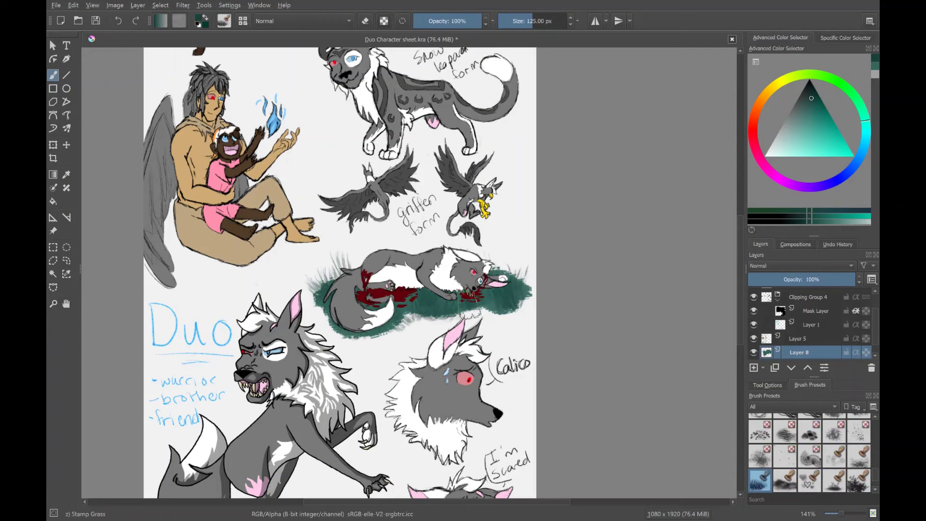
pyautogui.press('/')
pyautogui.press('x')
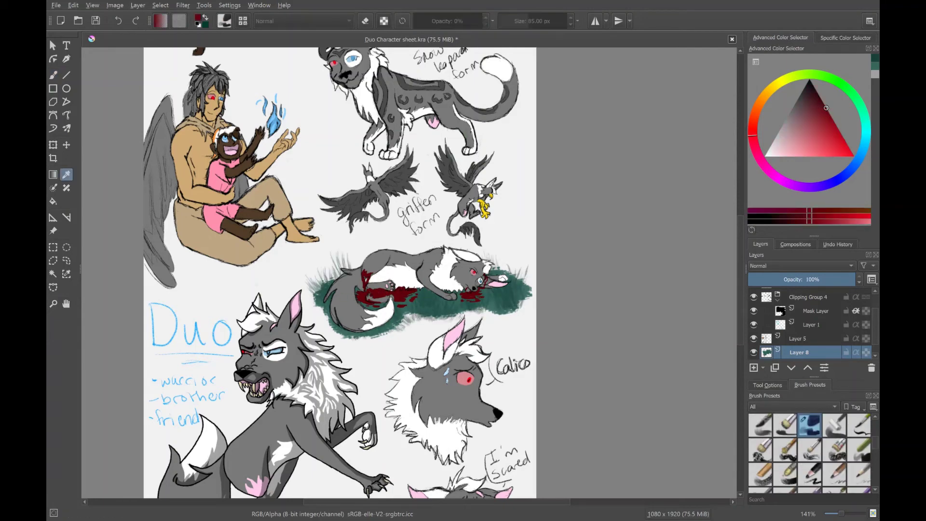
pyautogui.moveTo(420, 299); pyautogui.dragTo(372, 296)
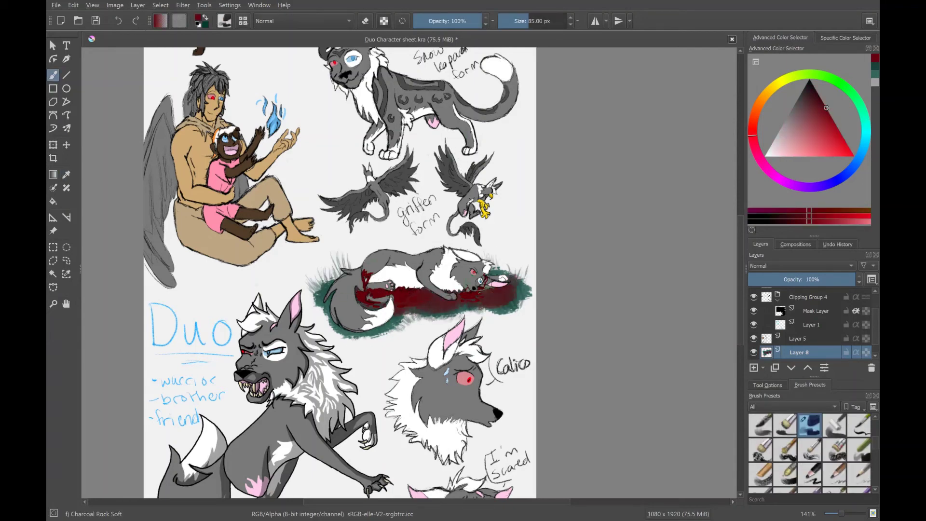
# Step: Paint brown ground patches beneath the calico and seated wolf pair and beneath the seated winged man with the child
pyautogui.moveTo(204, 35)
pyautogui.mouseDown()
pyautogui.moveTo(337, 237)
pyautogui.moveTo(333, 227)
pyautogui.moveTo(429, 208)
pyautogui.mouseUp()
pyautogui.keyDown('ctrl'); pyautogui.click(338, 226); pyautogui.keyUp('ctrl')
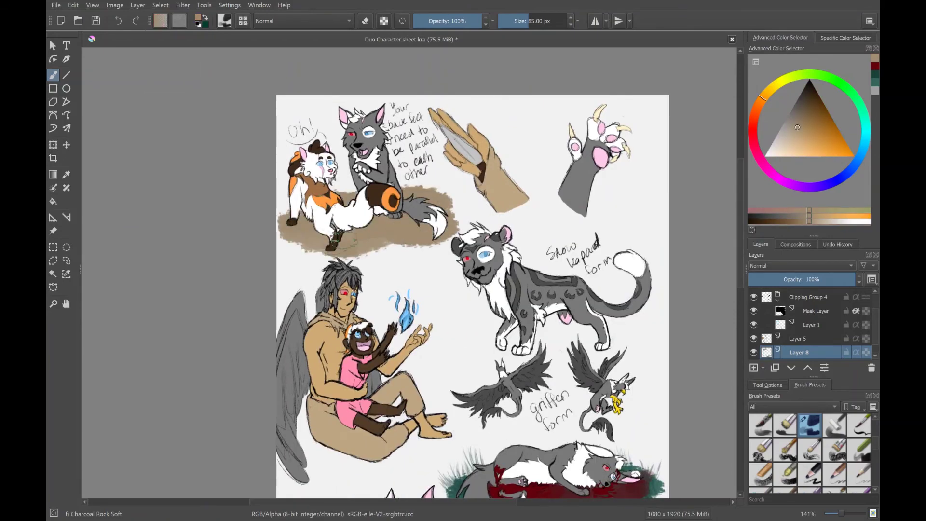
pyautogui.moveTo(299, 422); pyautogui.dragTo(456, 458)
# Step: Paint brown and dark teal ground patches beneath the main werewolf's foot and add plants around them with Stamp Herbals at 200 px
pyautogui.scroll(-8, 338, 443)
pyautogui.moveTo(332, 434)
pyautogui.mouseDown()
pyautogui.moveTo(308, 454)
pyautogui.moveTo(398, 446)
pyautogui.mouseUp()
pyautogui.scroll(1, 338, 443)
pyautogui.moveTo(299, 434)
pyautogui.mouseDown()
pyautogui.moveTo(378, 460)
pyautogui.moveTo(475, 446)
pyautogui.moveTo(429, 462)
pyautogui.moveTo(454, 419)
pyautogui.moveTo(477, 458)
pyautogui.moveTo(511, 443)
pyautogui.mouseUp()
pyautogui.press('x')
pyautogui.press('/')
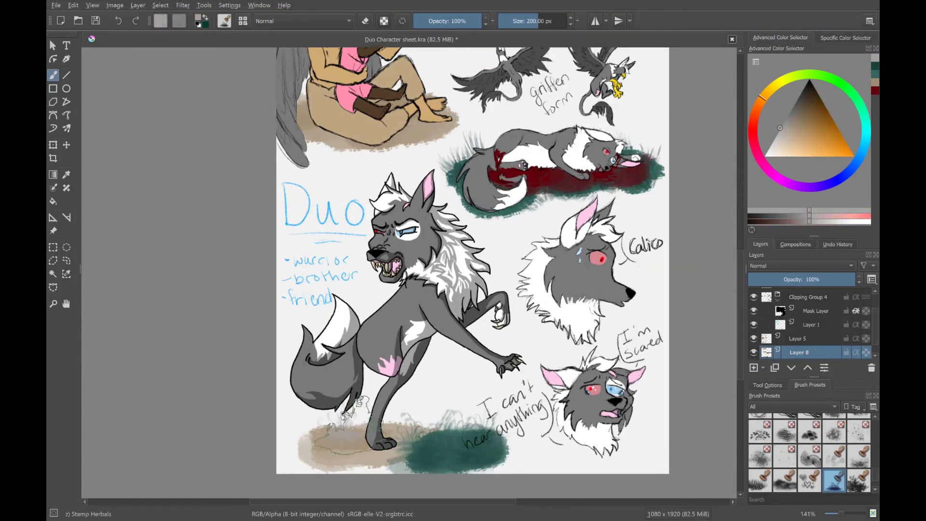
pyautogui.press('/')
# Step: On a new layer below Layer 8, fill the whole page behind the figures with dark blue using Ink-3 Gpen at about 243 px
pyautogui.scroll(5, 434, 290)
pyautogui.scroll(-1, 434, 289)
pyautogui.press('Insert')
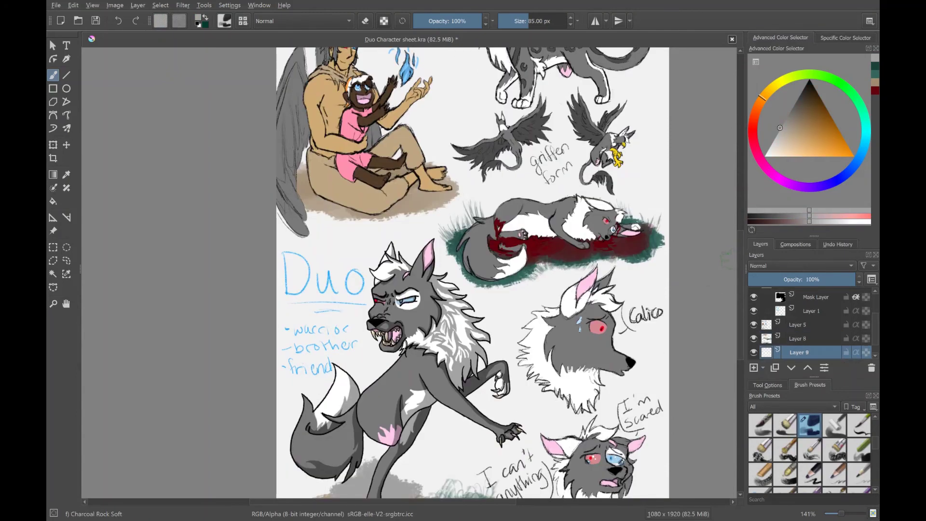
pyautogui.scroll(-2, 561, 267)
pyautogui.press('k')
pyautogui.press('k')
pyautogui.press('k')
pyautogui.scroll(1, 561, 267)
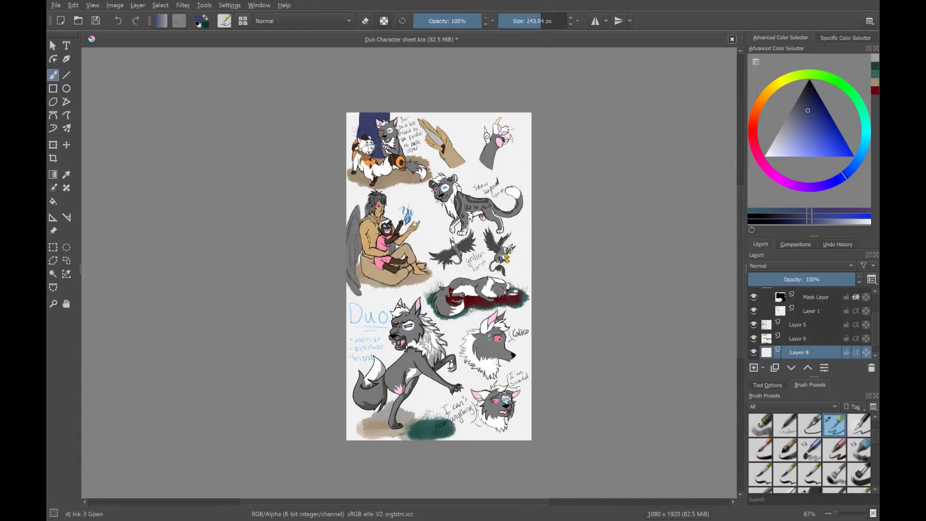
pyautogui.moveTo(386, 144); pyautogui.dragTo(518, 333)
pyautogui.moveTo(482, 232)
pyautogui.mouseDown()
pyautogui.moveTo(376, 424)
pyautogui.moveTo(478, 434)
pyautogui.mouseUp()
# Step: Paint a lighter blue cloudy border around the page edges, using Charcoal Rock Soft and Texture Big at about 117 px
pyautogui.press('l')
pyautogui.press('/')
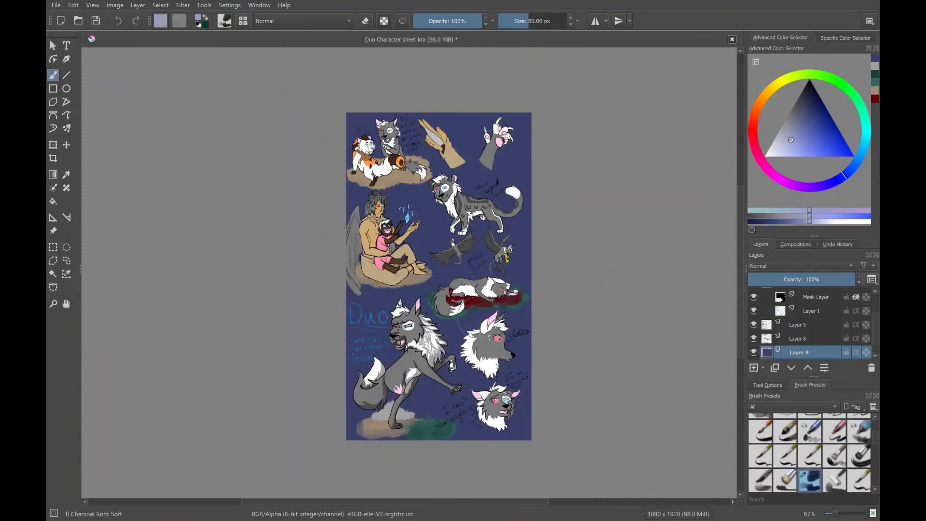
pyautogui.moveTo(350, 115); pyautogui.dragTo(362, 126)
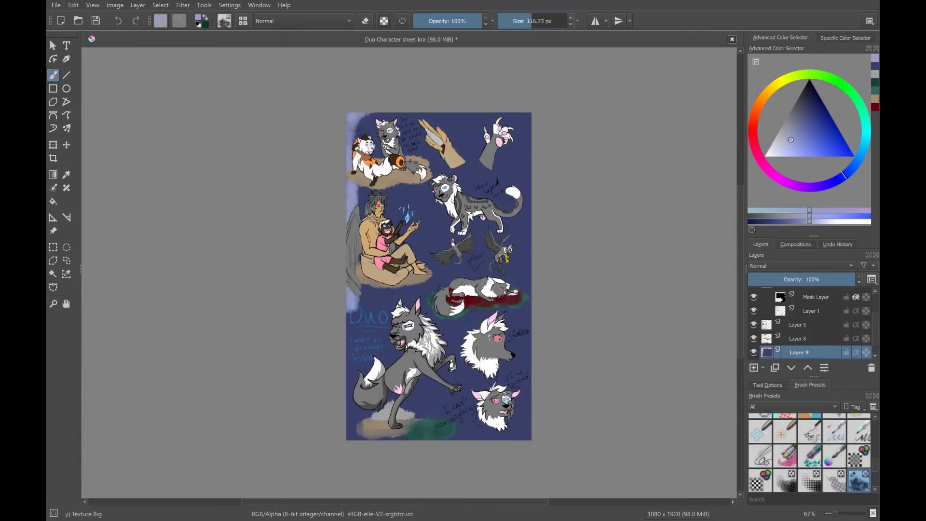
pyautogui.moveTo(351, 304); pyautogui.dragTo(386, 436)
pyautogui.moveTo(362, 118)
pyautogui.mouseDown()
pyautogui.moveTo(528, 121)
pyautogui.moveTo(523, 366)
pyautogui.moveTo(400, 437)
pyautogui.mouseUp()
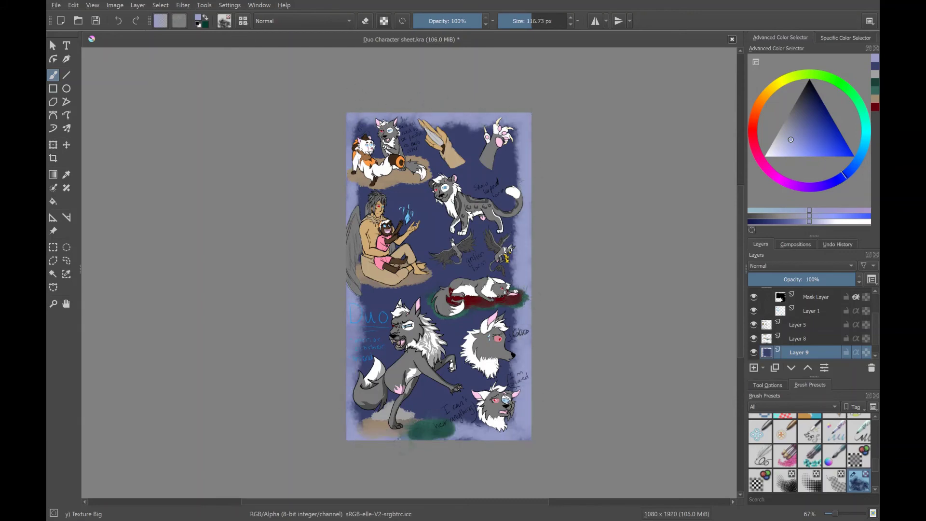
# Step: Paint a pale lavender glow around the upper figures, the snow leopard and the griffin forms with Texture Big at 41.38 px
pyautogui.press('l')
pyautogui.scroll(5, 457, 84)
pyautogui.press('[')
pyautogui.press('[')
pyautogui.press('[')
pyautogui.press('[')
pyautogui.press('[')
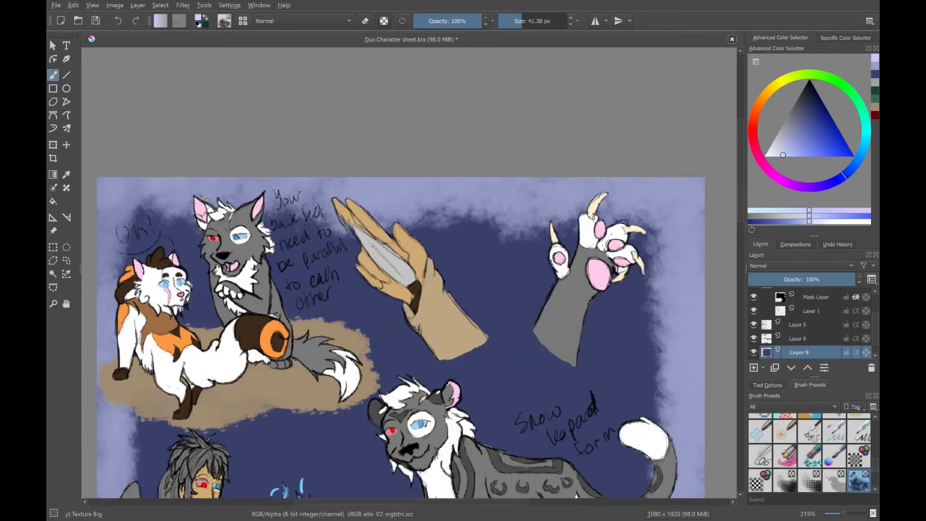
pyautogui.moveTo(381, 386)
pyautogui.mouseDown()
pyautogui.moveTo(350, 241)
pyautogui.moveTo(482, 331)
pyautogui.moveTo(340, 205)
pyautogui.moveTo(540, 302)
pyautogui.moveTo(642, 269)
pyautogui.moveTo(602, 183)
pyautogui.mouseUp()
pyautogui.scroll(-3, 400, 270)
pyautogui.moveTo(381, 231)
pyautogui.mouseDown()
pyautogui.moveTo(415, 332)
pyautogui.moveTo(475, 438)
pyautogui.moveTo(504, 398)
pyautogui.moveTo(612, 378)
pyautogui.moveTo(670, 352)
pyautogui.moveTo(603, 290)
pyautogui.moveTo(434, 231)
pyautogui.mouseUp()
pyautogui.scroll(-2, 434, 231)
pyautogui.moveTo(371, 338)
pyautogui.mouseDown()
pyautogui.moveTo(516, 319)
pyautogui.moveTo(578, 434)
pyautogui.moveTo(637, 376)
pyautogui.mouseUp()
# Step: Paint the pale glow around the seated winged man, the child, the blue flame and their brown ground patch
pyautogui.hscroll(-2, 636, 376)
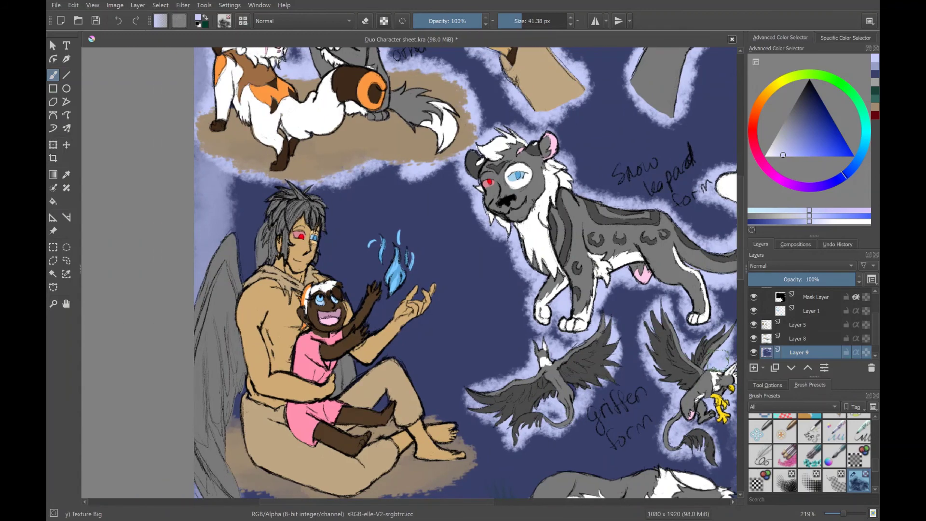
pyautogui.moveTo(282, 191)
pyautogui.mouseDown()
pyautogui.moveTo(212, 232)
pyautogui.moveTo(367, 270)
pyautogui.moveTo(425, 338)
pyautogui.moveTo(451, 467)
pyautogui.mouseUp()
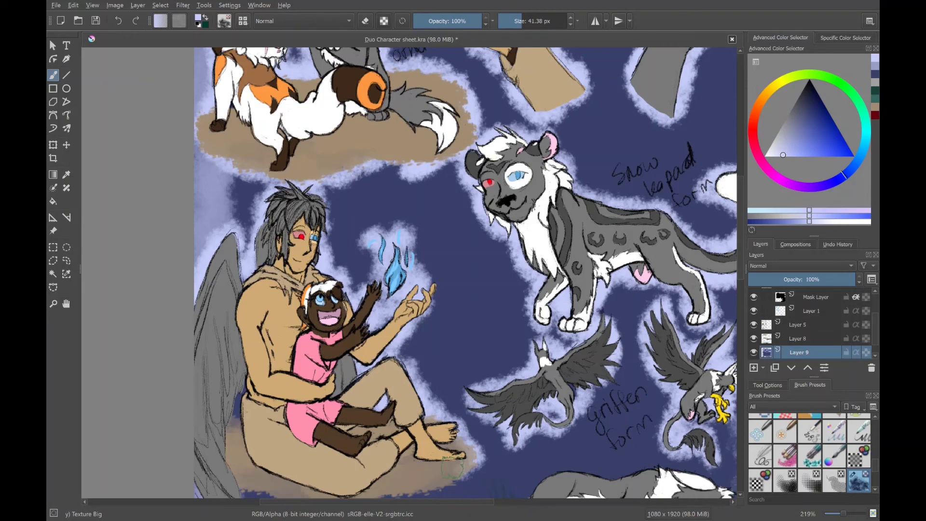
pyautogui.scroll(-2, 452, 467)
pyautogui.moveTo(406, 434); pyautogui.dragTo(232, 400)
pyautogui.moveTo(338, 401); pyautogui.dragTo(439, 414)
# Step: Paint the pale glow around the lying wolf and its teal ground patch
pyautogui.hscroll(5, 439, 414)
pyautogui.moveTo(511, 434); pyautogui.dragTo(390, 376)
pyautogui.moveTo(410, 376)
pyautogui.mouseDown()
pyautogui.moveTo(248, 393)
pyautogui.moveTo(161, 492)
pyautogui.mouseUp()
pyautogui.scroll(-2, 299, 273)
pyautogui.moveTo(198, 419); pyautogui.dragTo(357, 374)
pyautogui.moveTo(318, 386); pyautogui.dragTo(446, 369)
pyautogui.scroll(-3, 299, 272)
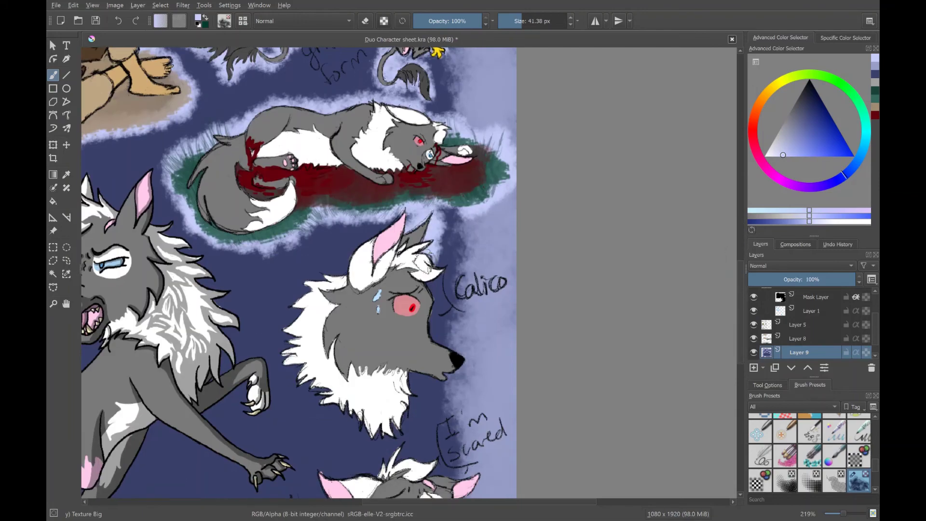
# Step: Paint the pale glow around the two wolf heads and the main snarling werewolf
pyautogui.moveTo(424, 263)
pyautogui.mouseDown()
pyautogui.moveTo(367, 434)
pyautogui.moveTo(424, 212)
pyautogui.moveTo(347, 372)
pyautogui.moveTo(409, 236)
pyautogui.moveTo(419, 405)
pyautogui.moveTo(227, 313)
pyautogui.moveTo(398, 109)
pyautogui.moveTo(569, 250)
pyautogui.moveTo(516, 53)
pyautogui.mouseUp()
pyautogui.scroll(-3, 425, 212)
pyautogui.hscroll(-5, 409, 236)
pyautogui.scroll(3, 516, 53)
pyautogui.moveTo(512, 217)
pyautogui.mouseDown()
pyautogui.moveTo(439, 111)
pyautogui.moveTo(347, 275)
pyautogui.mouseUp()
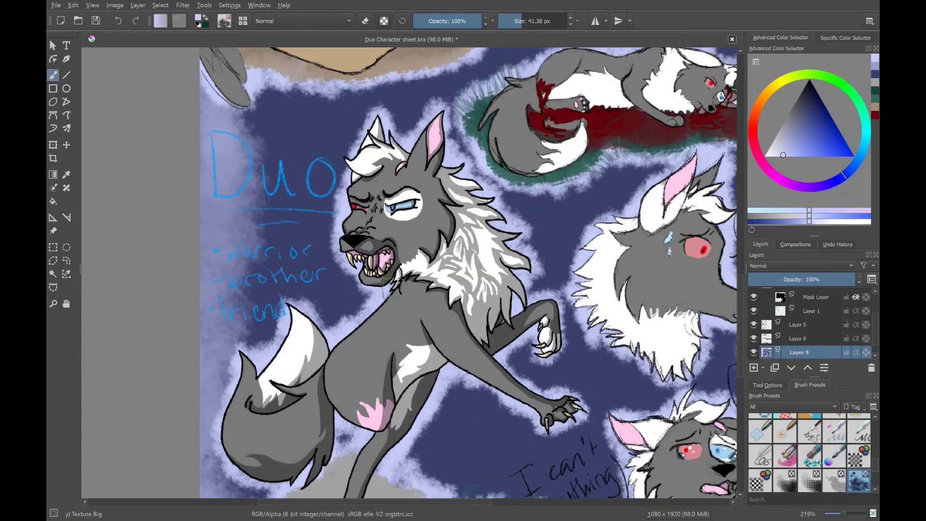
# Step: On a new top layer, retrace the "Duo" title in pale lavender with Ink-4 Pen Rough at 7 px
pyautogui.hscroll(1, 385, 288)
pyautogui.press('Insert')
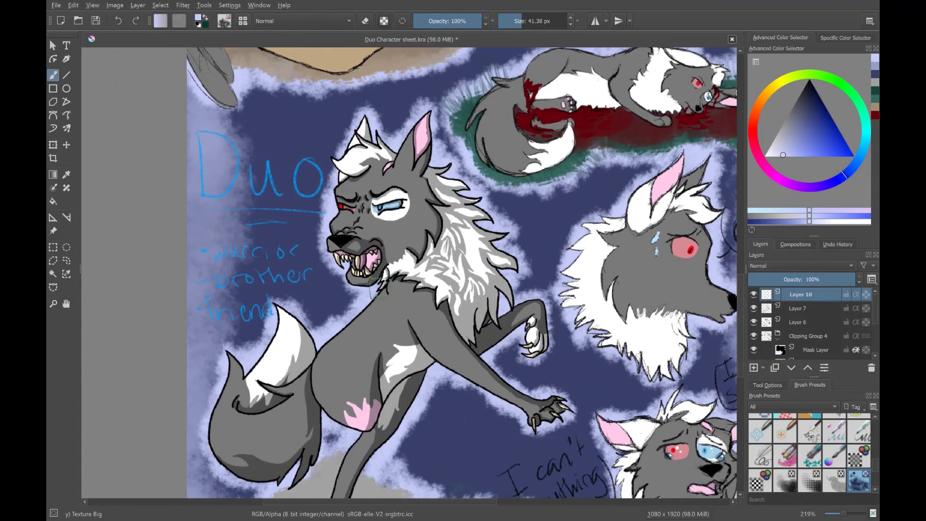
pyautogui.press('/')
pyautogui.scroll(3, 136, 153)
pyautogui.moveTo(256, 109); pyautogui.dragTo(268, 236)
pyautogui.moveTo(359, 161); pyautogui.dragTo(400, 234)
pyautogui.moveTo(497, 202); pyautogui.dragTo(439, 164)
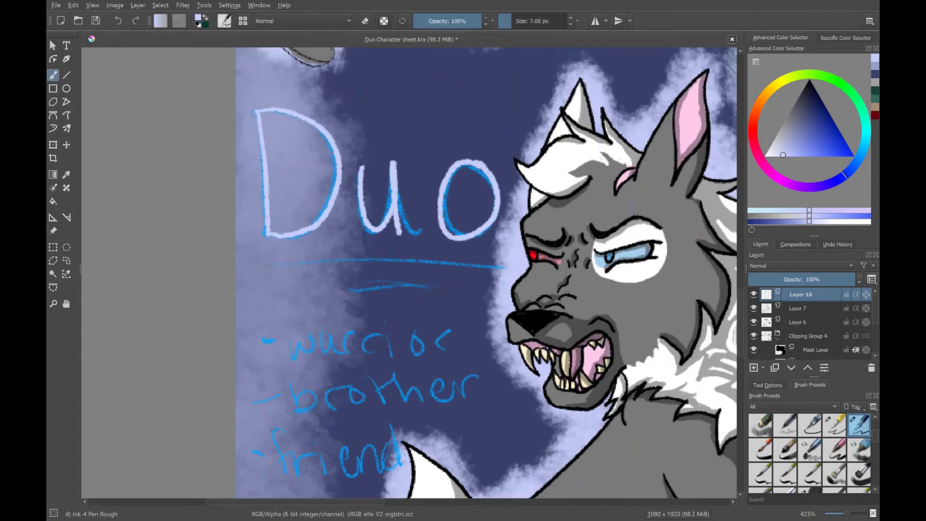
# Step: Underline the title twice and letter the list "warrior", "brother", "friend" and "prince" beneath it in pale lavender
pyautogui.moveTo(268, 266); pyautogui.dragTo(492, 268)
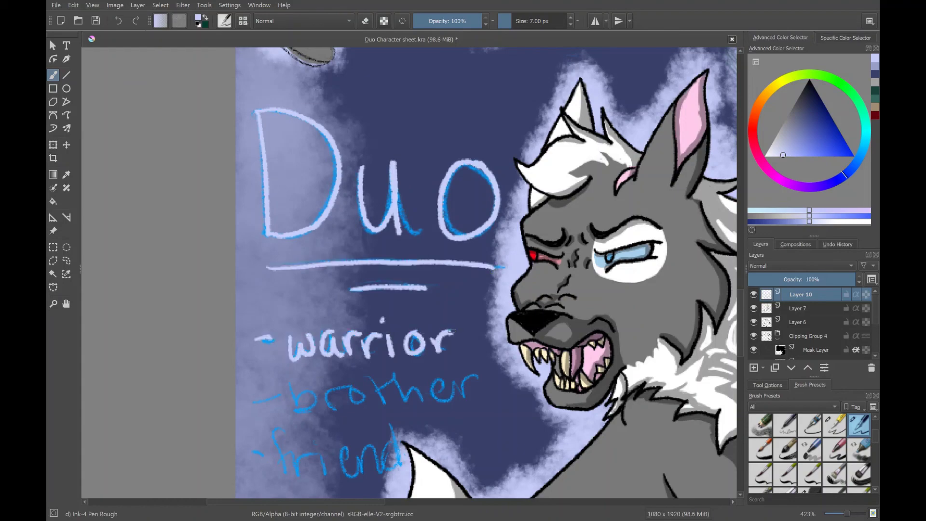
pyautogui.scroll(-5, 487, 272)
pyautogui.moveTo(248, 295); pyautogui.dragTo(264, 294)
pyautogui.moveTo(292, 269); pyautogui.dragTo(276, 315)
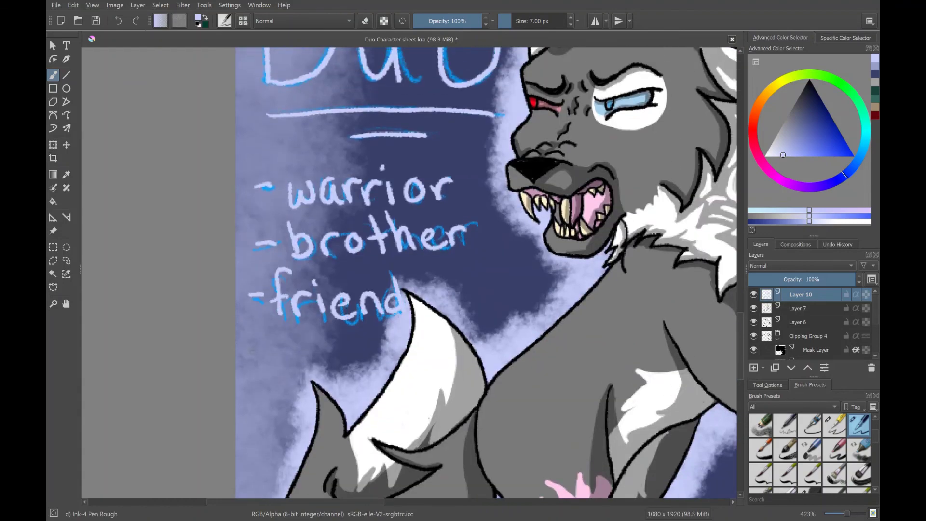
pyautogui.moveTo(362, 355); pyautogui.dragTo(372, 357)
# Step: On a new layer above Layer 8, paint a white speech bubble behind "I'm scared" with Ink-3 Gpen at 11.48 px
pyautogui.scroll(-10, 482, 270)
pyautogui.scroll(-2, 810, 323)
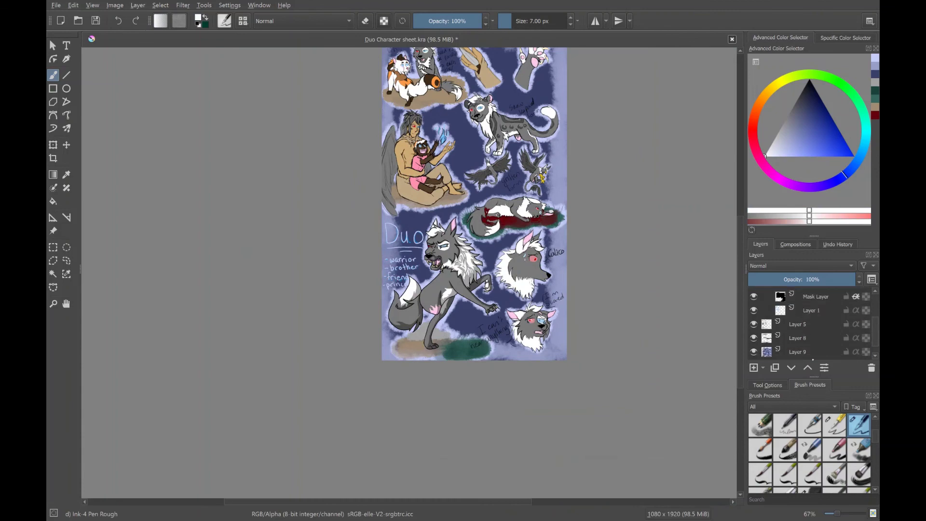
pyautogui.click(800, 337)
pyautogui.scroll(8, 559, 337)
pyautogui.press('/')
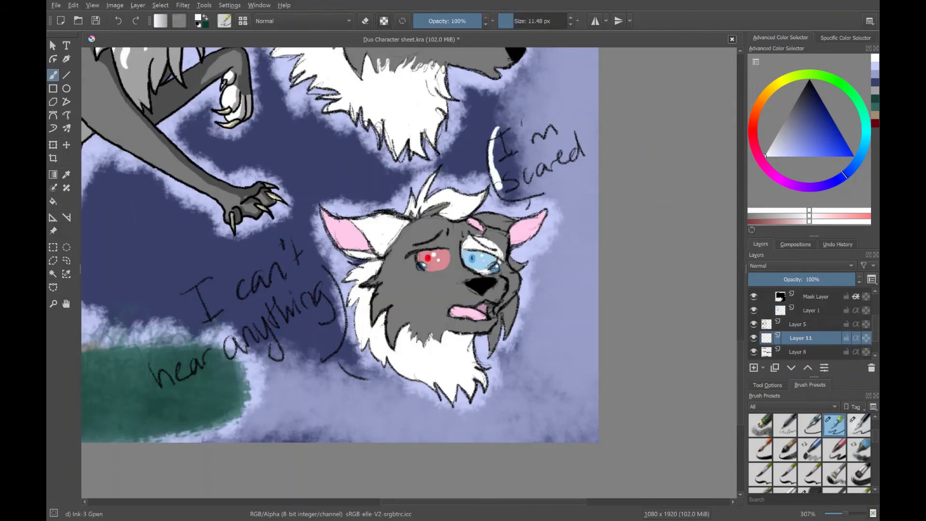
pyautogui.moveTo(499, 188)
pyautogui.mouseDown()
pyautogui.moveTo(502, 127)
pyautogui.moveTo(535, 160)
pyautogui.moveTo(559, 145)
pyautogui.mouseUp()
# Step: Select the "I can't hear anything" text on Layer 1, scale it down slightly and move it up closer to the wolf's head
pyautogui.moveTo(338, 241)
pyautogui.mouseDown()
pyautogui.moveTo(449, 241)
pyautogui.moveTo(425, 231)
pyautogui.mouseUp()
pyautogui.press('pageup')
pyautogui.press('pageup')
pyautogui.hotkey('ctrl', 'r')
pyautogui.hotkey('ctrl', 't')
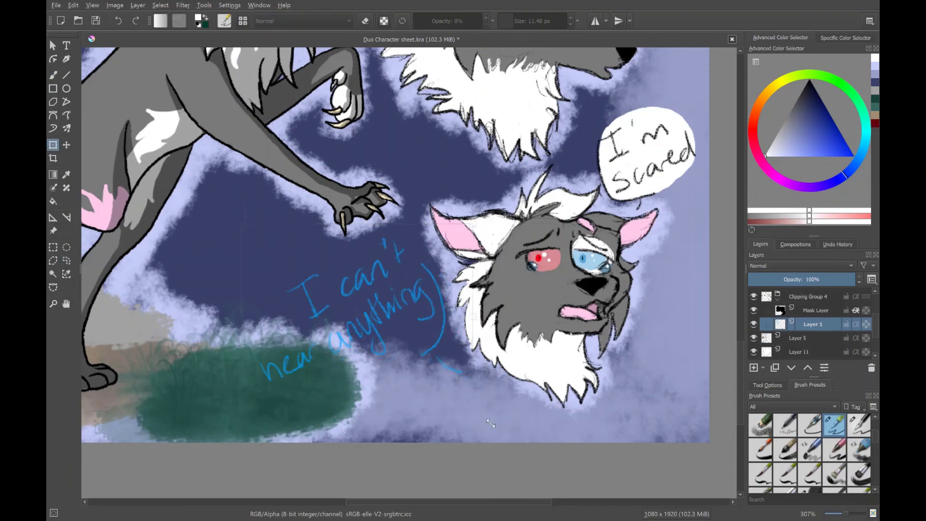
pyautogui.moveTo(357, 313); pyautogui.dragTo(362, 270)
pyautogui.press('Return')
pyautogui.press('b')
# Step: Recolour the moved text black on the Mask Layer, and paint a white speech bubble behind it on Layer 11
pyautogui.hotkey('ctrl', 'shift', 'a')
pyautogui.press('pageup')
pyautogui.press('d')
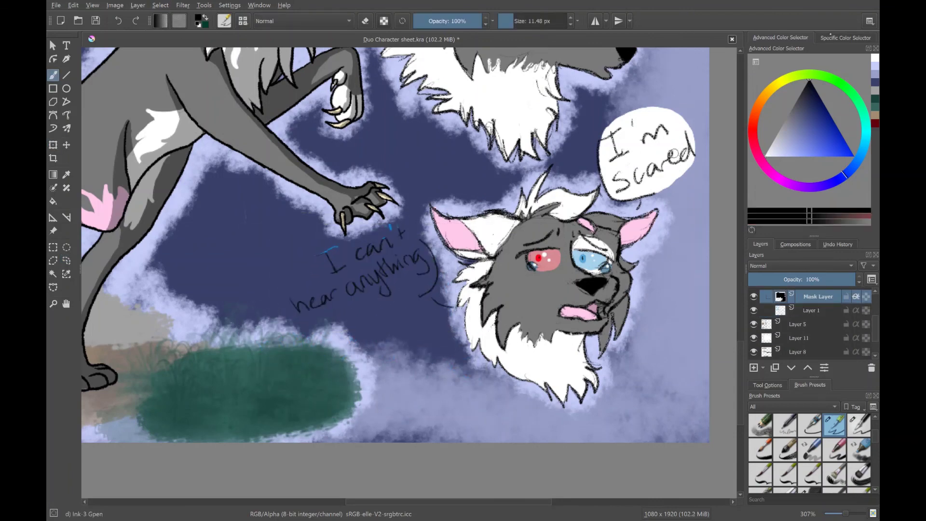
pyautogui.press('pagedown')
pyautogui.press('pagedown')
pyautogui.press('pagedown')
pyautogui.press('x')
pyautogui.moveTo(347, 234)
pyautogui.mouseDown()
pyautogui.moveTo(431, 263)
pyautogui.moveTo(295, 299)
pyautogui.moveTo(369, 298)
pyautogui.moveTo(400, 251)
pyautogui.mouseUp()
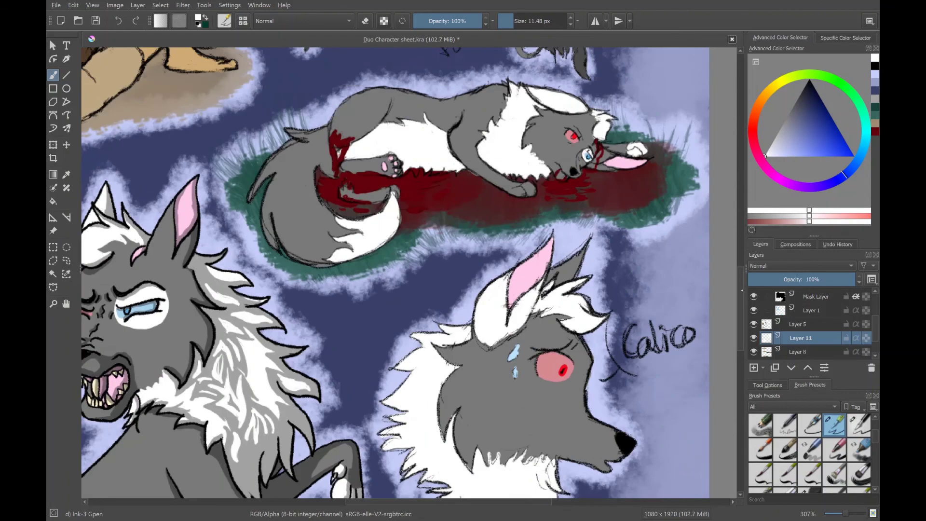
# Step: Paint white backings behind the "Calico", "griffen form" and "Snow leopard form" lettering
pyautogui.scroll(-1, 655, 304)
pyautogui.moveTo(618, 333)
pyautogui.mouseDown()
pyautogui.moveTo(646, 270)
pyautogui.moveTo(667, 274)
pyautogui.mouseUp()
pyautogui.scroll(5, 654, 336)
pyautogui.moveTo(424, 313)
pyautogui.mouseDown()
pyautogui.moveTo(482, 308)
pyautogui.moveTo(501, 376)
pyautogui.moveTo(492, 318)
pyautogui.mouseUp()
pyautogui.scroll(5, 492, 318)
pyautogui.moveTo(569, 347)
pyautogui.mouseDown()
pyautogui.moveTo(497, 290)
pyautogui.moveTo(441, 313)
pyautogui.mouseUp()
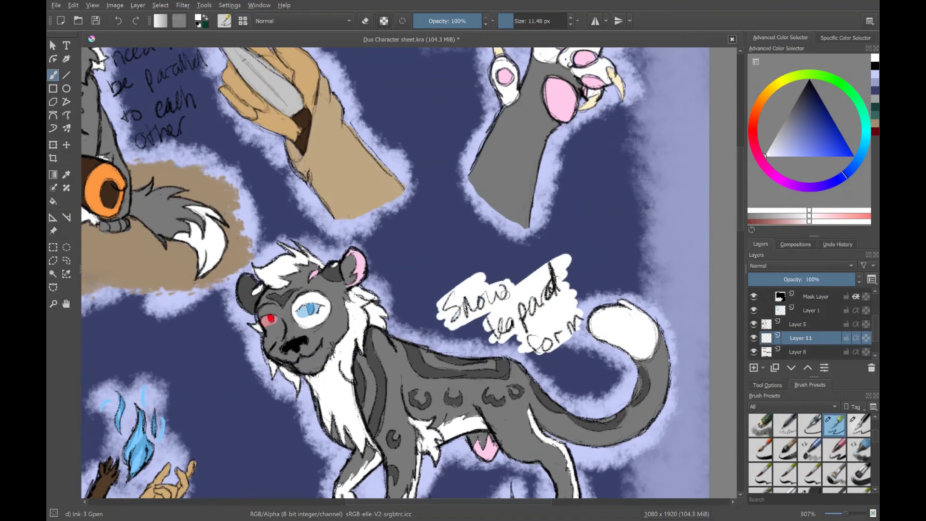
# Step: Paint white speech bubbles behind "Ooh!" and the "Your back feet need to be parallel to each other" text
pyautogui.scroll(3, 525, 329)
pyautogui.hscroll(-5, 525, 329)
pyautogui.moveTo(193, 151); pyautogui.dragTo(227, 212)
pyautogui.moveTo(227, 174); pyautogui.dragTo(193, 203)
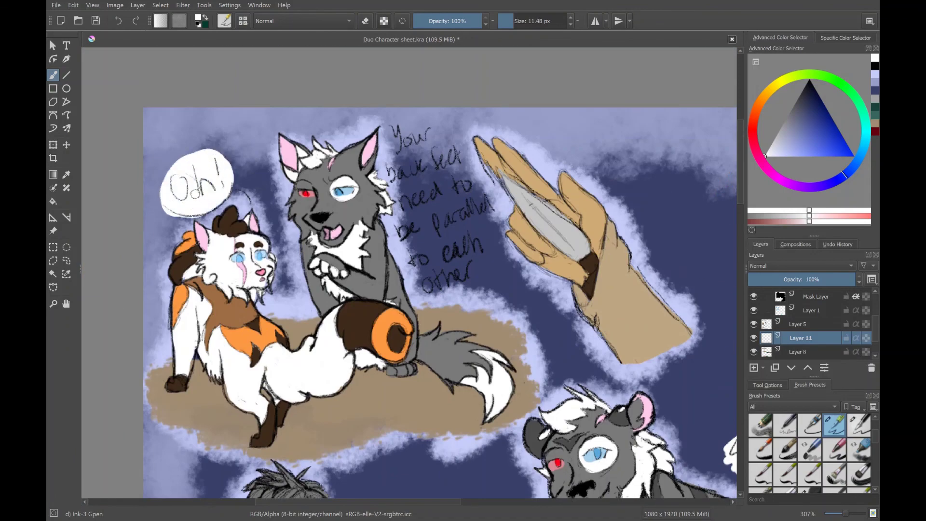
pyautogui.moveTo(393, 126); pyautogui.dragTo(482, 239)
pyautogui.moveTo(463, 193)
pyautogui.mouseDown()
pyautogui.moveTo(409, 135)
pyautogui.moveTo(458, 202)
pyautogui.moveTo(424, 270)
pyautogui.moveTo(419, 248)
pyautogui.mouseUp()
# Step: On a new top layer, sign the page's lower-right corner in black with Ink-4 Pen Rough at 7 px
pyautogui.scroll(-5, 419, 248)
pyautogui.press('2')
pyautogui.press('Insert')
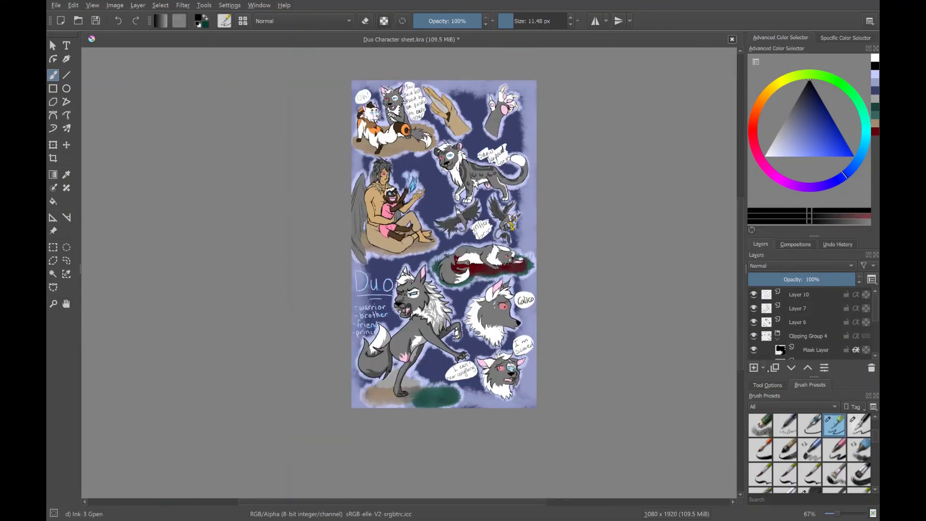
pyautogui.click(53, 303)
pyautogui.click(859, 424)
pyautogui.moveTo(419, 299)
pyautogui.mouseDown()
pyautogui.moveTo(500, 236)
pyautogui.moveTo(499, 263)
pyautogui.mouseUp()
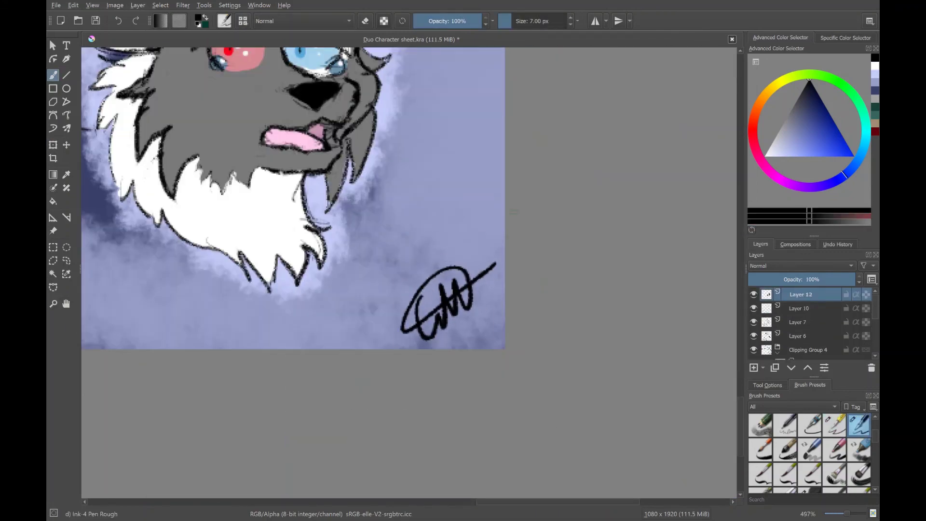
pyautogui.press('-')
pyautogui.press('-')
pyautogui.press('-')
pyautogui.press('-')
pyautogui.press('-')
pyautogui.press('-')
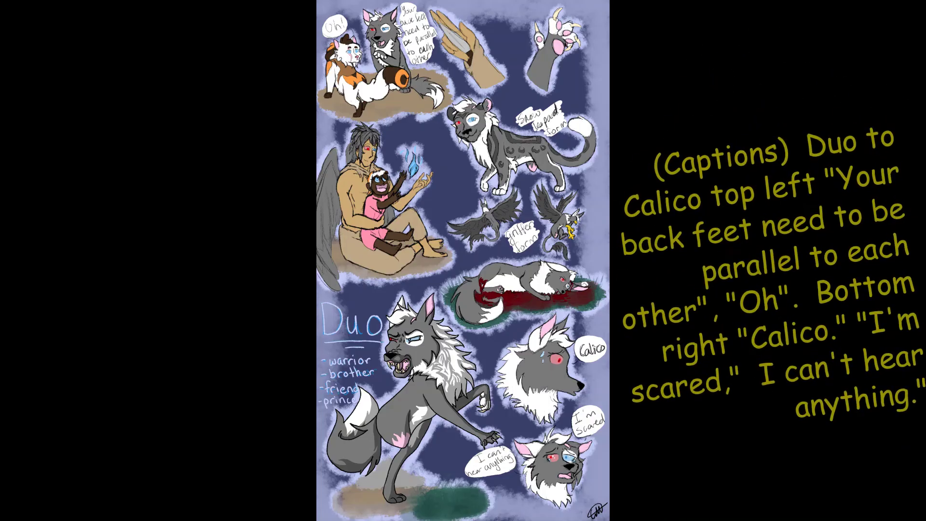